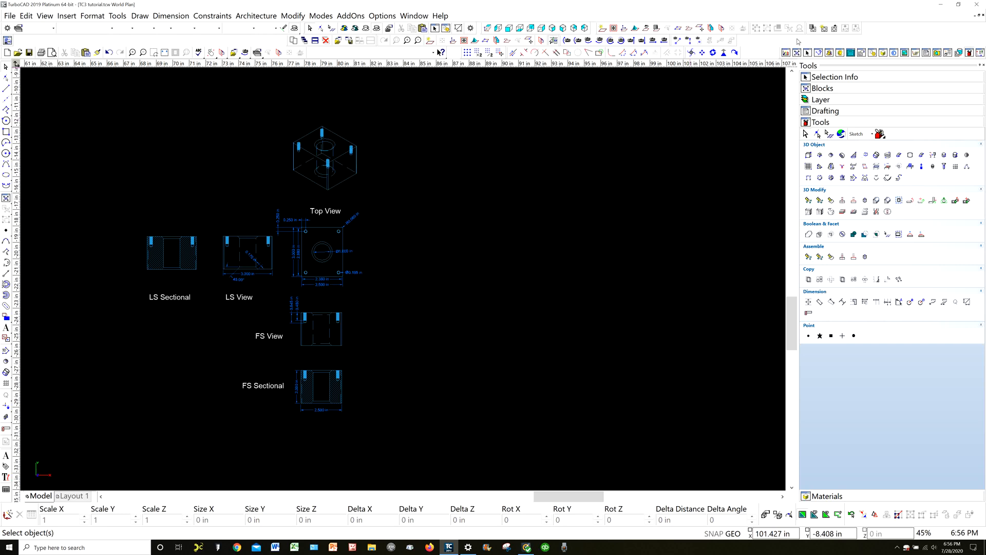
# Open the Customize dialog's keyboard settings and look through the full list of commands and their shortcut assignments
pyautogui.rightClick(763, 46)
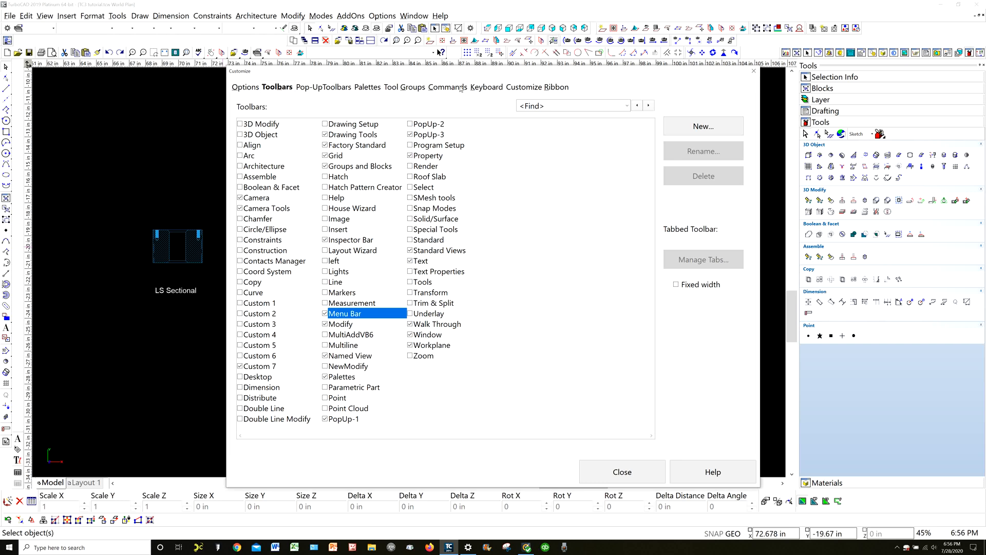
pyautogui.click(486, 87)
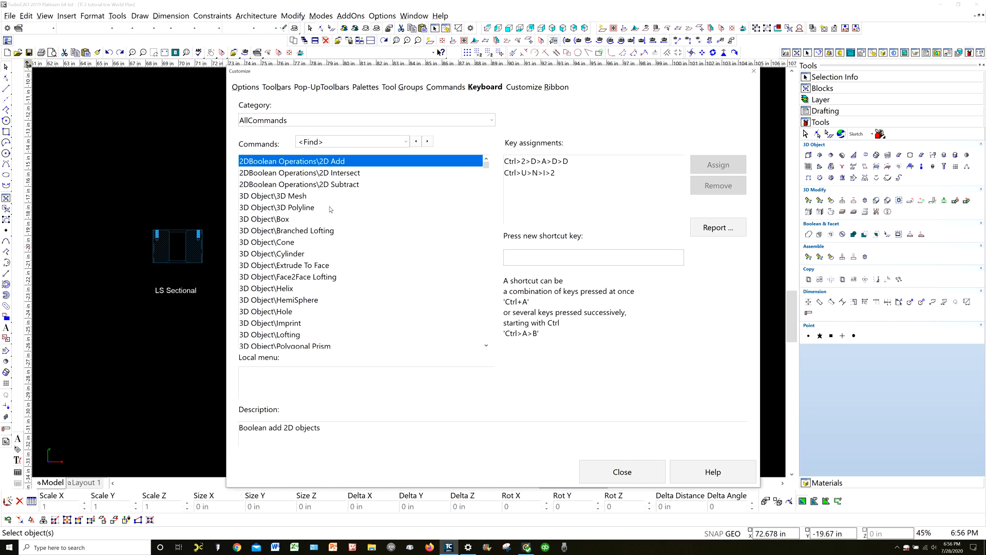
pyautogui.scroll(-7, 324, 306)
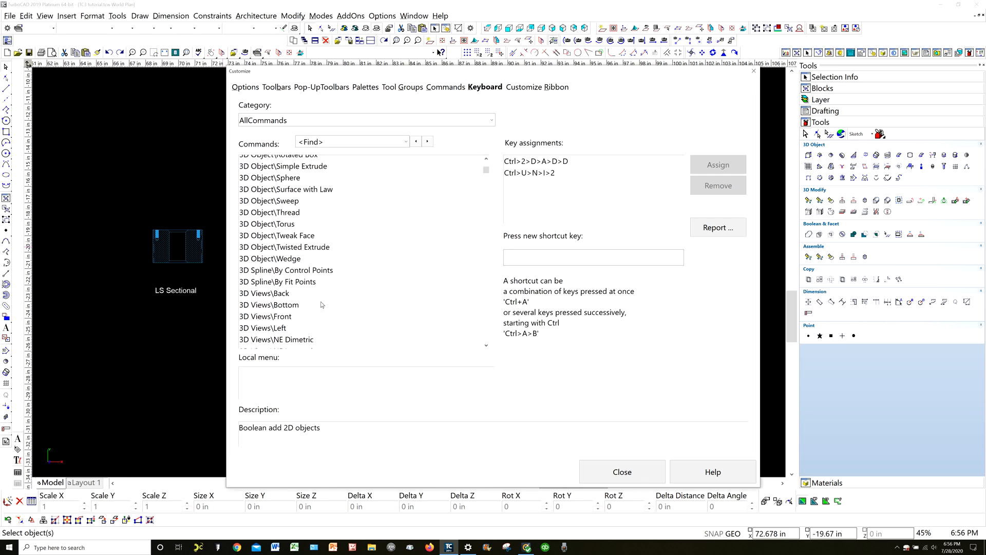
pyautogui.scroll(-20, 322, 305)
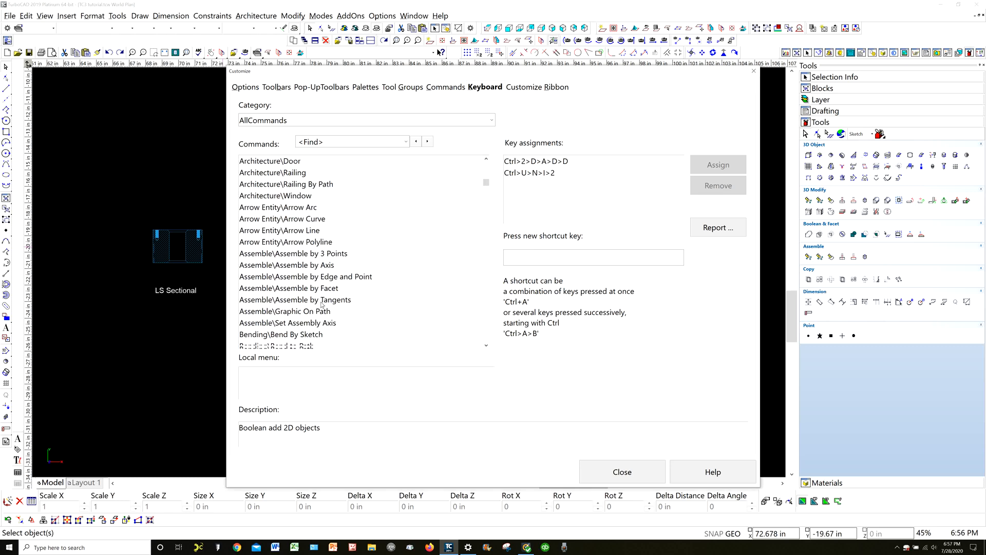
pyautogui.scroll(-20, 321, 304)
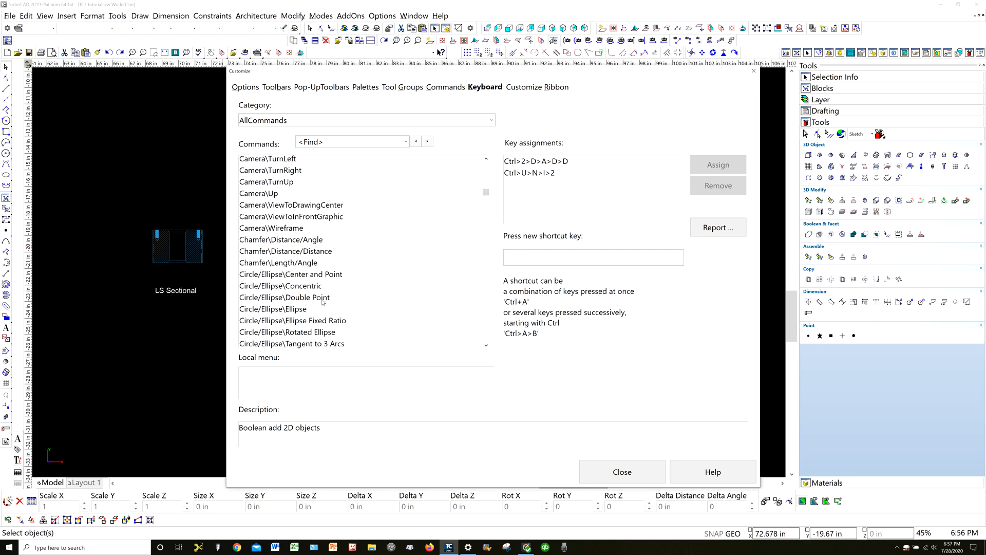
pyautogui.scroll(-15, 322, 301)
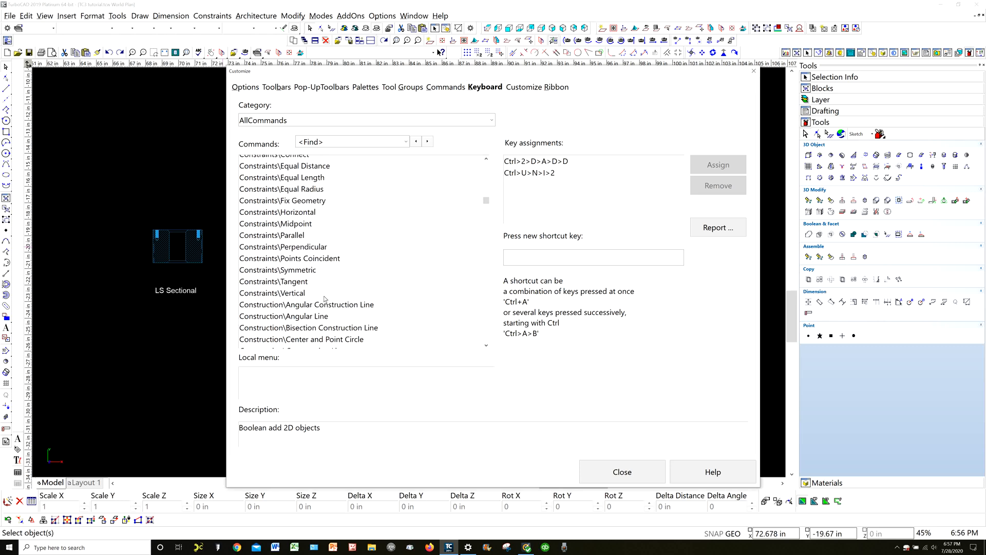
pyautogui.scroll(-20, 324, 298)
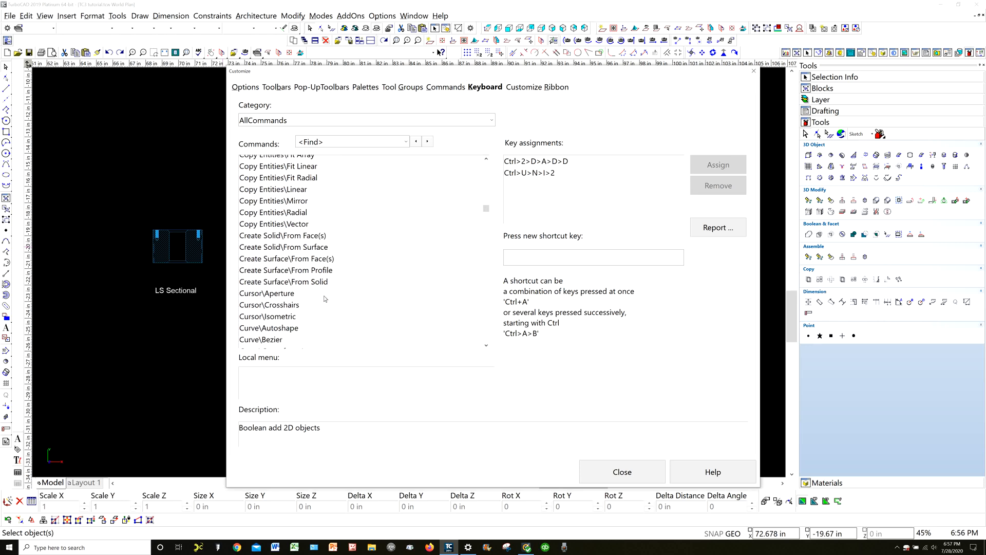
pyautogui.scroll(-17, 324, 299)
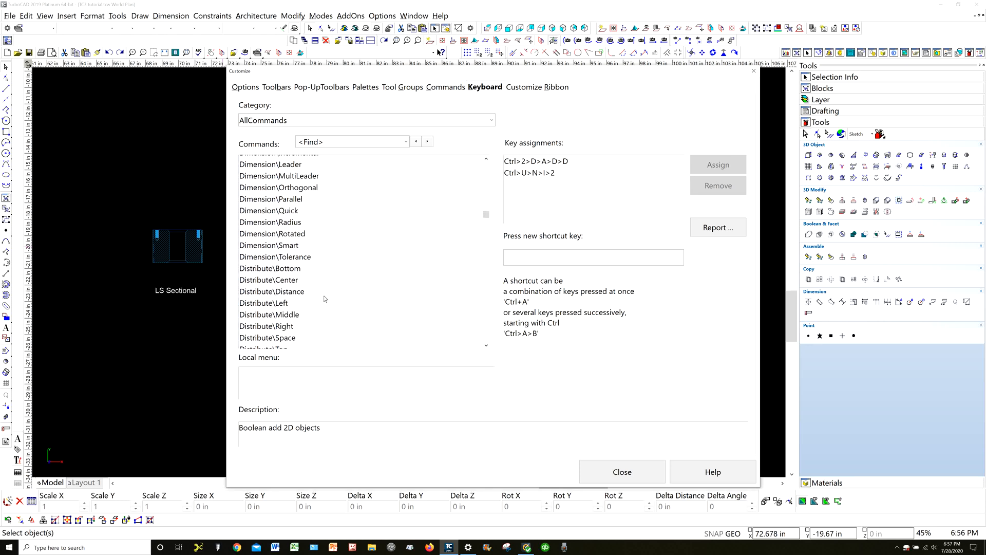
pyautogui.scroll(-10, 323, 299)
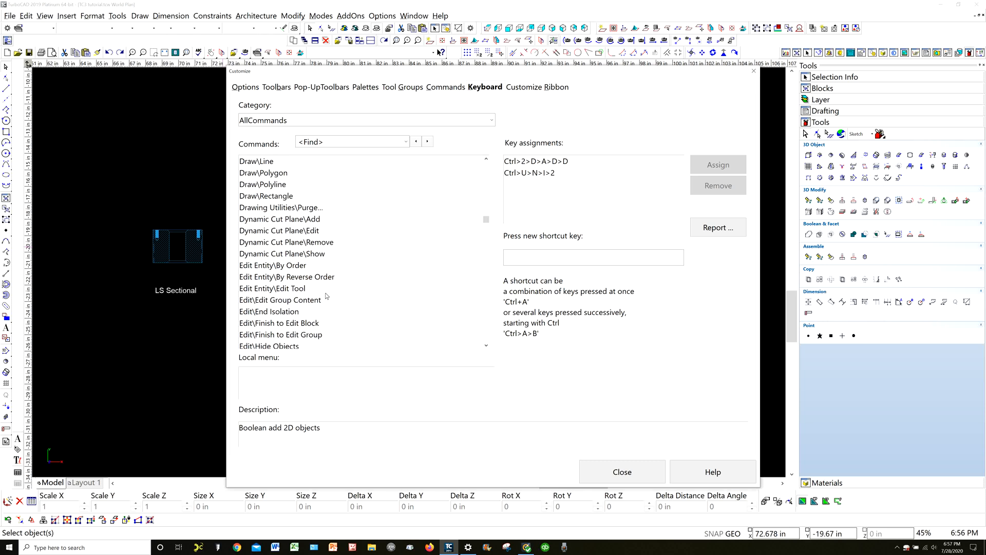
pyautogui.scroll(-15, 325, 296)
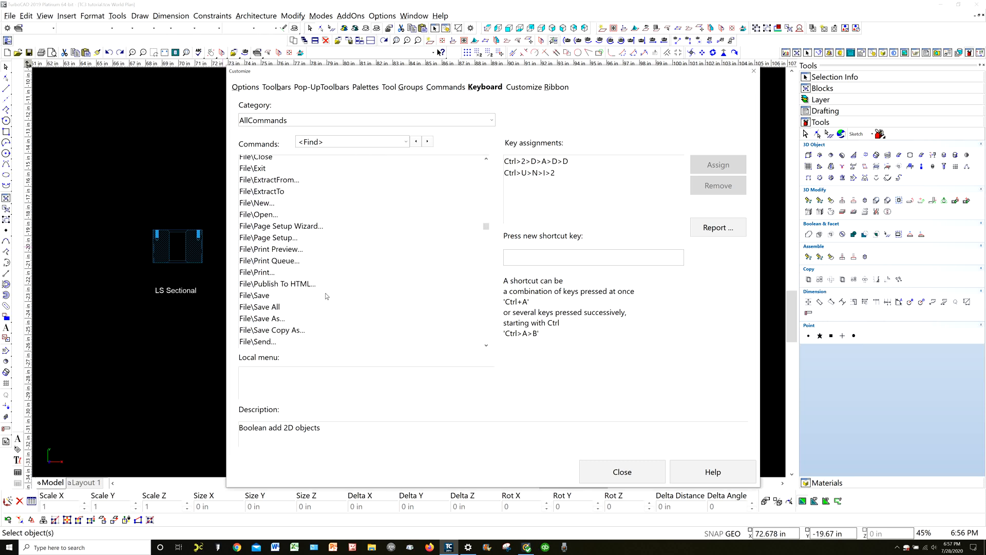
pyautogui.scroll(-13, 325, 296)
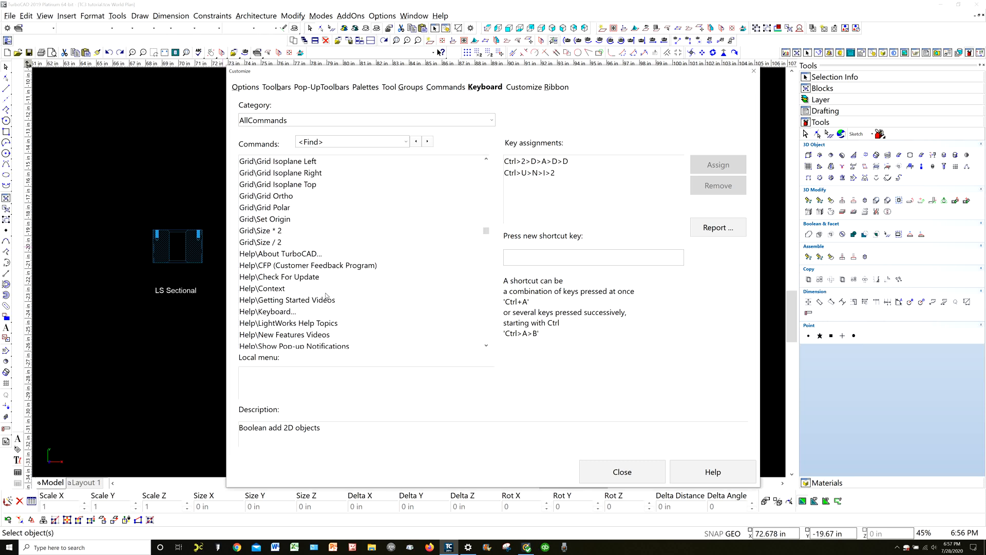
pyautogui.scroll(-6, 325, 296)
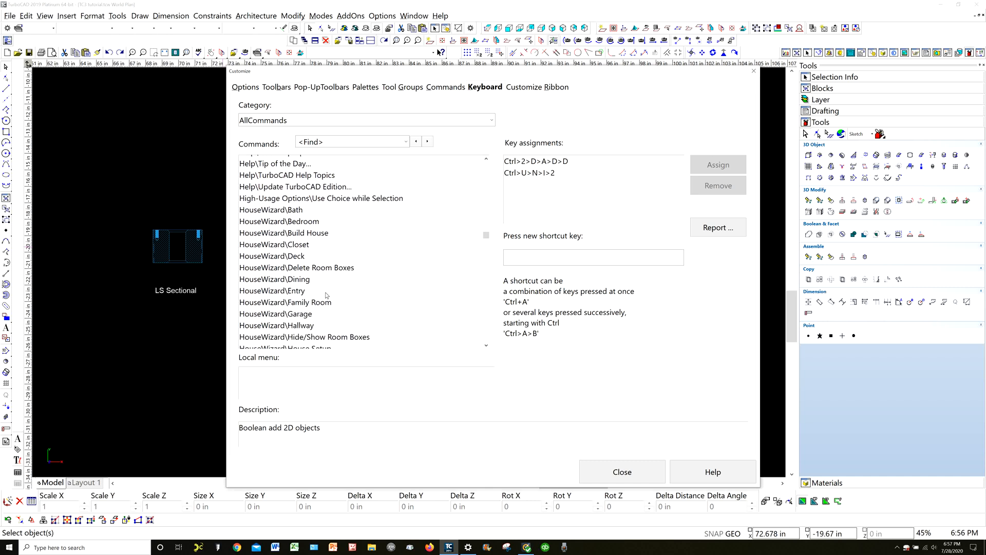
pyautogui.scroll(-3, 326, 296)
pyautogui.scroll(-3, 326, 294)
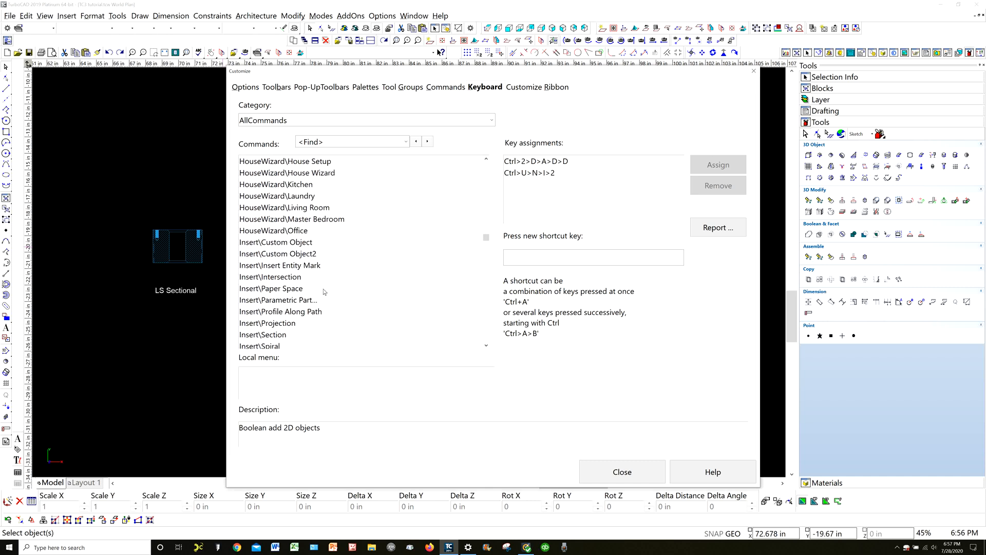
pyautogui.scroll(-3, 324, 291)
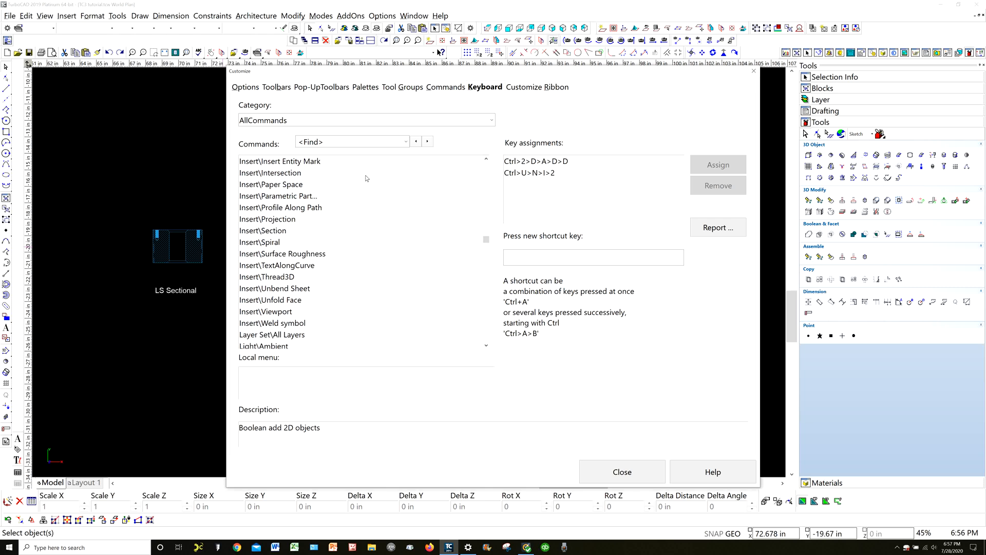
# Review the command categories available for adding to toolbars and close the Customize dialog
pyautogui.click(446, 88)
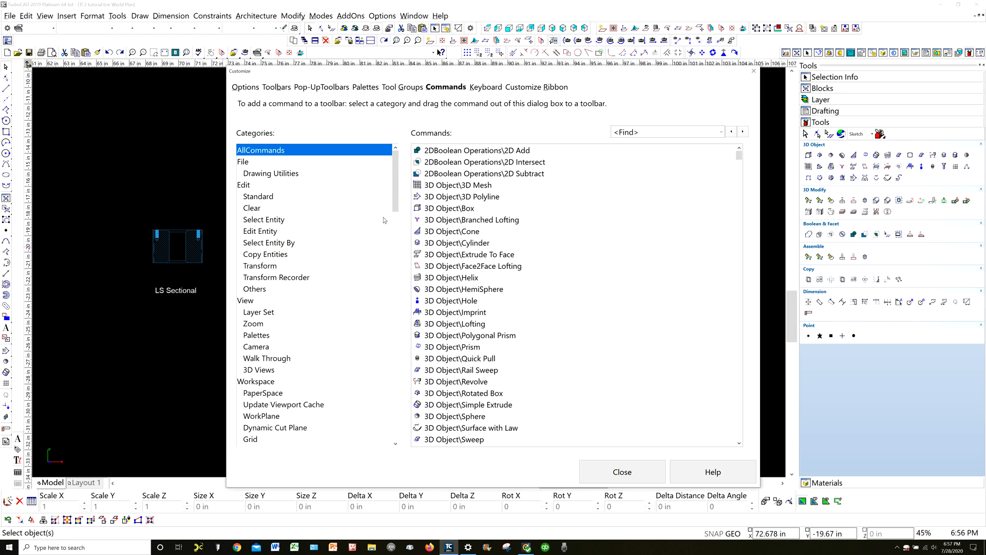
pyautogui.scroll(-10, 383, 220)
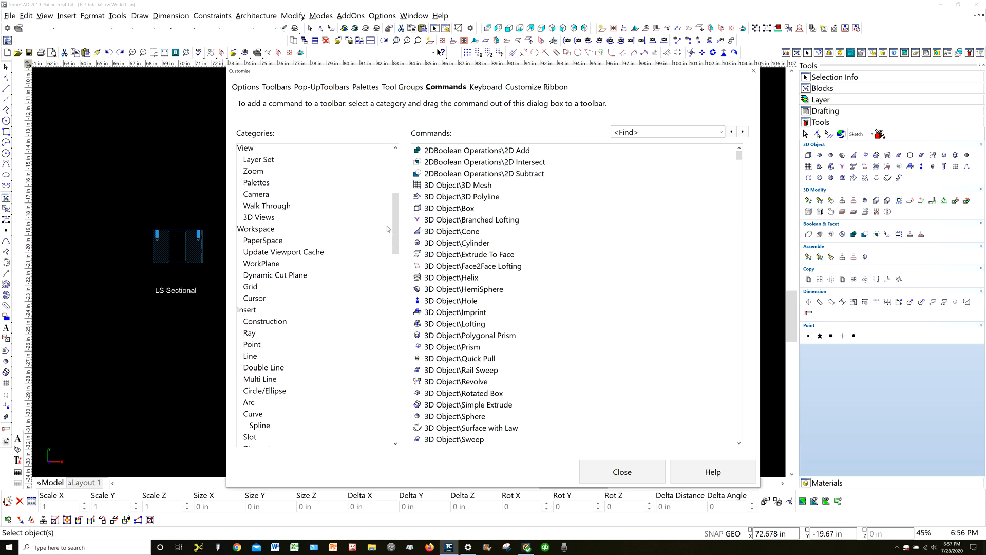
pyautogui.scroll(-6, 387, 229)
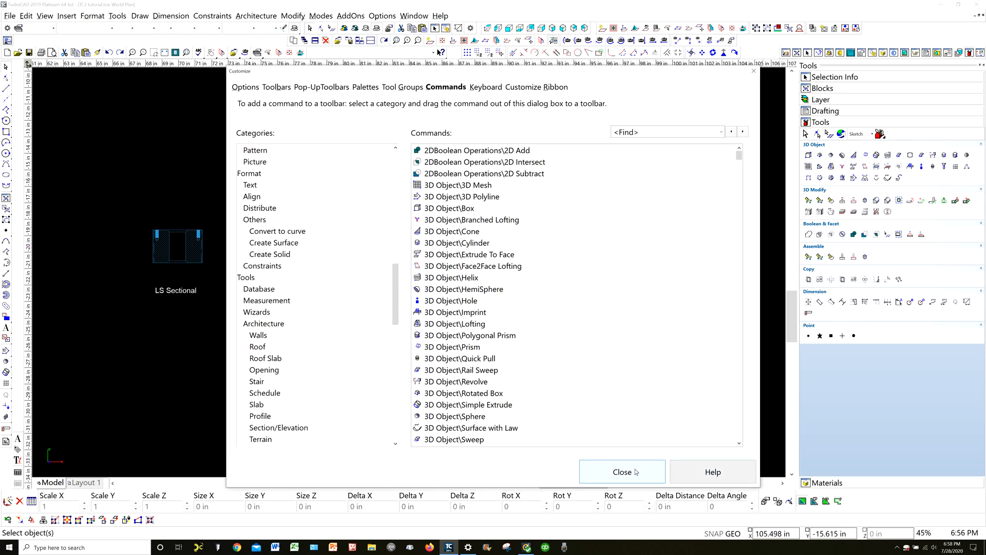
pyautogui.click(613, 472)
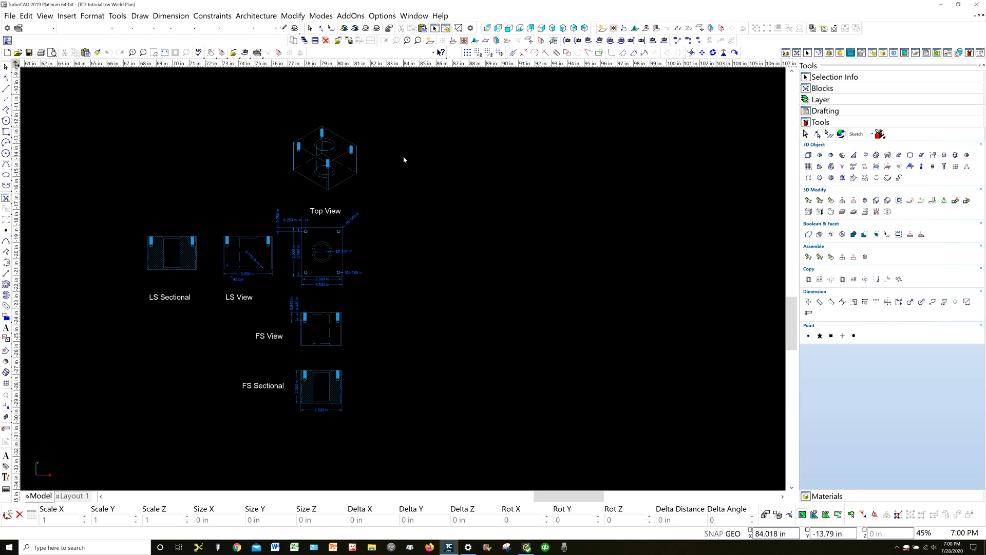
# Examine the 3D block model from several angles and inspect its threaded corner holes up close
pyautogui.moveTo(374, 163)
pyautogui.keyDown('shift'); pyautogui.mouseDown(button='middle')
pyautogui.moveTo(350, 208)
pyautogui.moveTo(236, 299)
pyautogui.moveTo(328, 226)
pyautogui.mouseUp(button='middle'); pyautogui.keyUp('shift')
pyautogui.scroll(1, 404, 142)
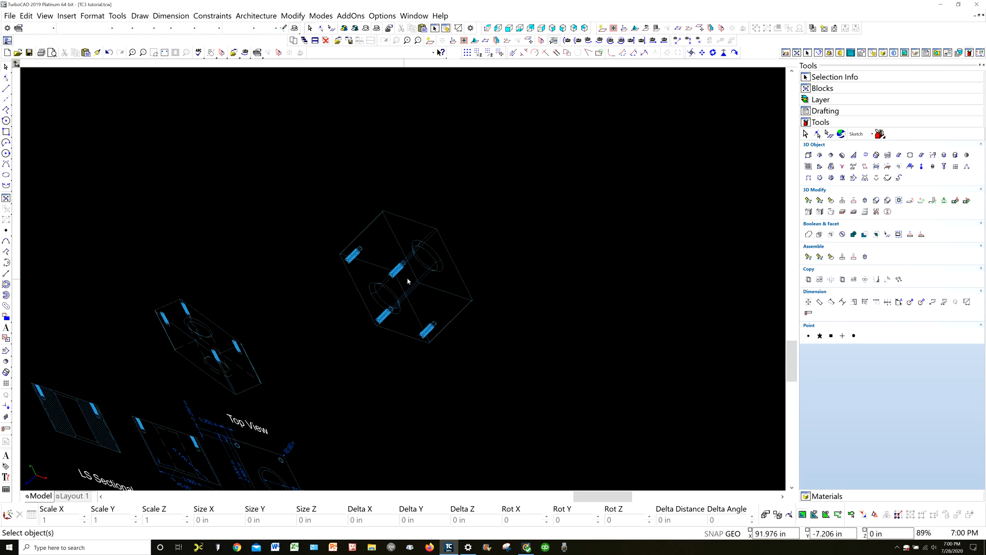
pyautogui.moveTo(460, 297)
pyautogui.keyDown('shift'); pyautogui.mouseDown(button='middle')
pyautogui.moveTo(407, 272)
pyautogui.moveTo(336, 291)
pyautogui.moveTo(218, 407)
pyautogui.moveTo(205, 440)
pyautogui.moveTo(295, 359)
pyautogui.moveTo(532, 229)
pyautogui.moveTo(700, 255)
pyautogui.moveTo(521, 189)
pyautogui.moveTo(507, 163)
pyautogui.moveTo(416, 284)
pyautogui.moveTo(260, 378)
pyautogui.moveTo(225, 387)
pyautogui.moveTo(218, 379)
pyautogui.moveTo(300, 319)
pyautogui.moveTo(455, 270)
pyautogui.moveTo(568, 220)
pyautogui.moveTo(653, 270)
pyautogui.mouseUp(button='middle'); pyautogui.keyUp('shift')
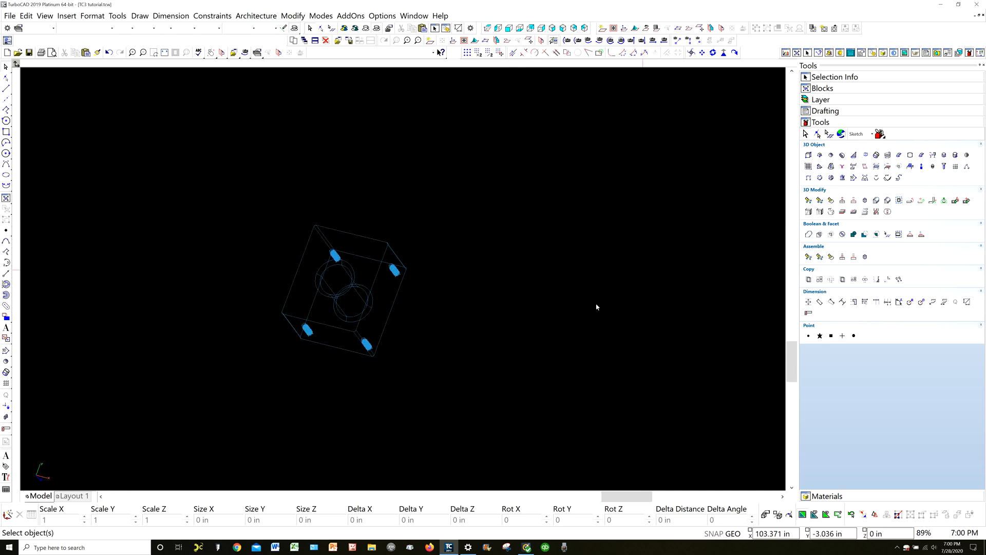
pyautogui.keyDown('shift'); pyautogui.moveTo(382, 381); pyautogui.dragTo(411, 272, button='middle'); pyautogui.keyUp('shift')
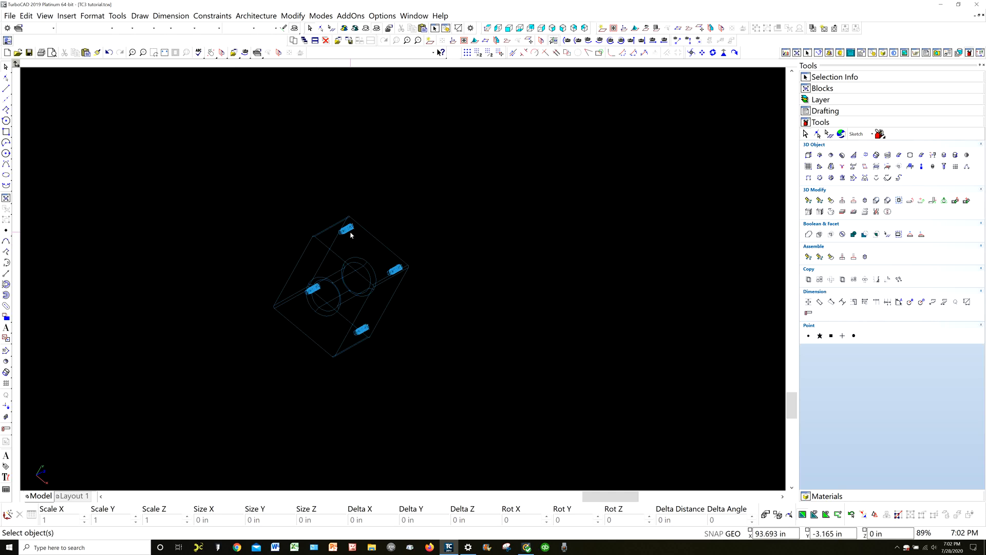
pyautogui.scroll(5, 357, 238)
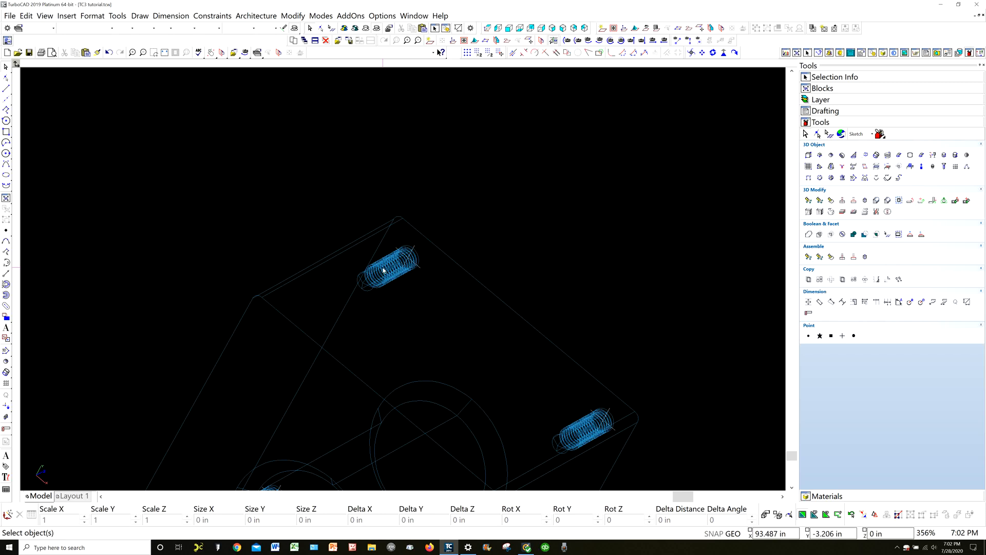
pyautogui.scroll(-5, 383, 271)
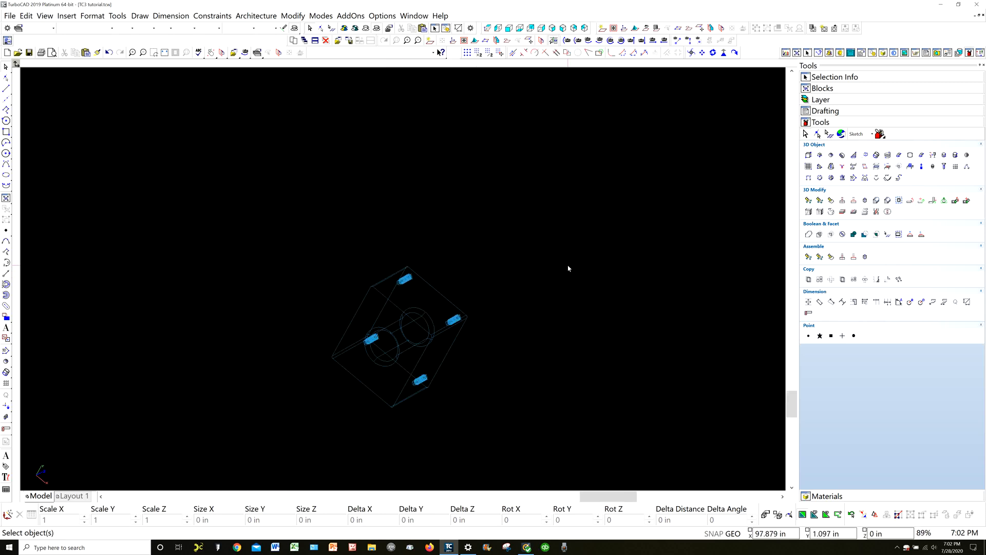
# Select the 3D block and show the Hole properties of the Hole entry in its part tree
pyautogui.click(440, 333)
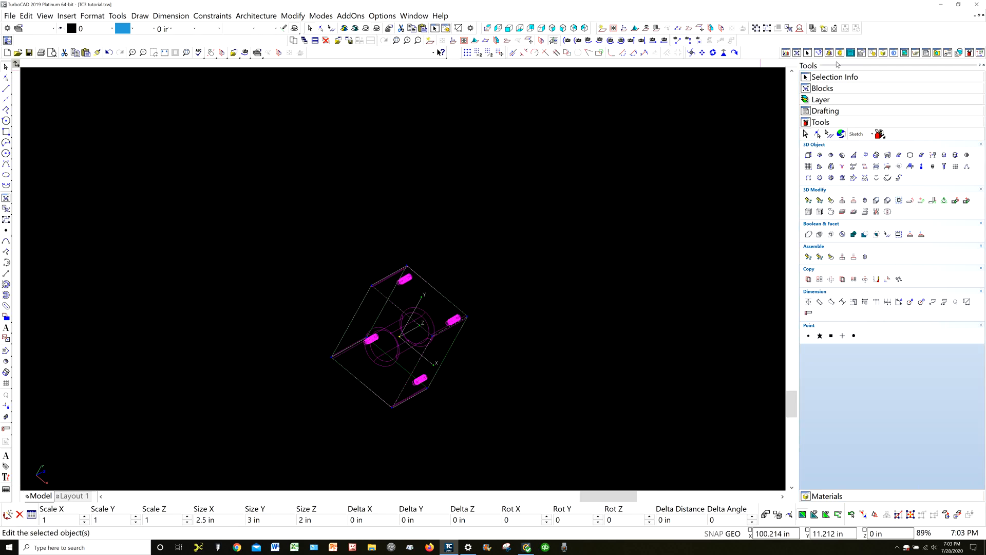
pyautogui.click(832, 77)
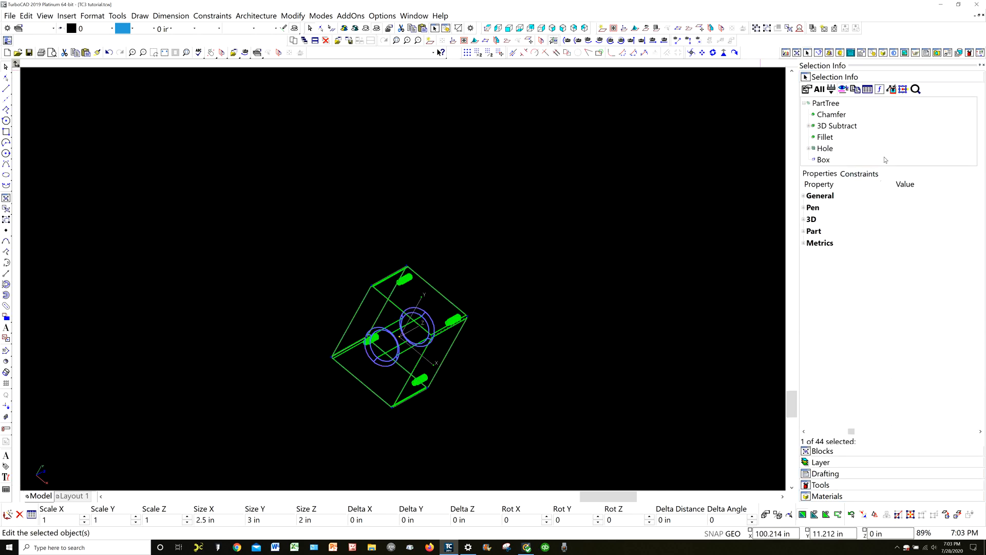
pyautogui.click(808, 148)
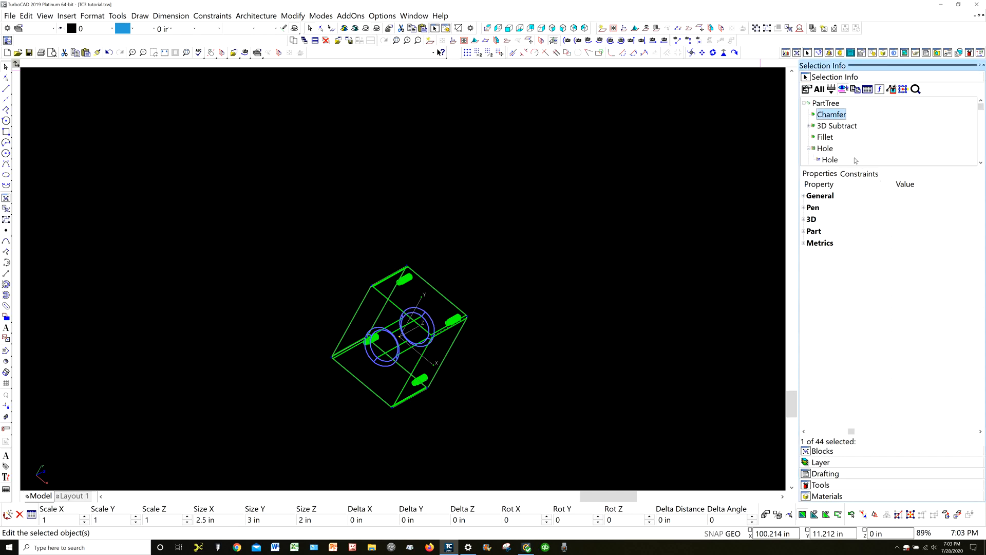
pyautogui.click(828, 160)
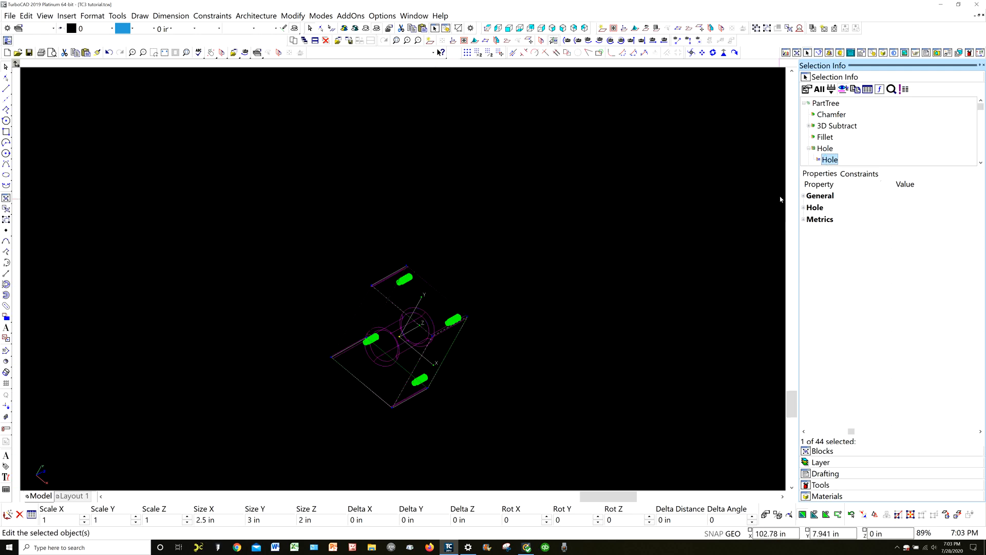
pyautogui.click(804, 208)
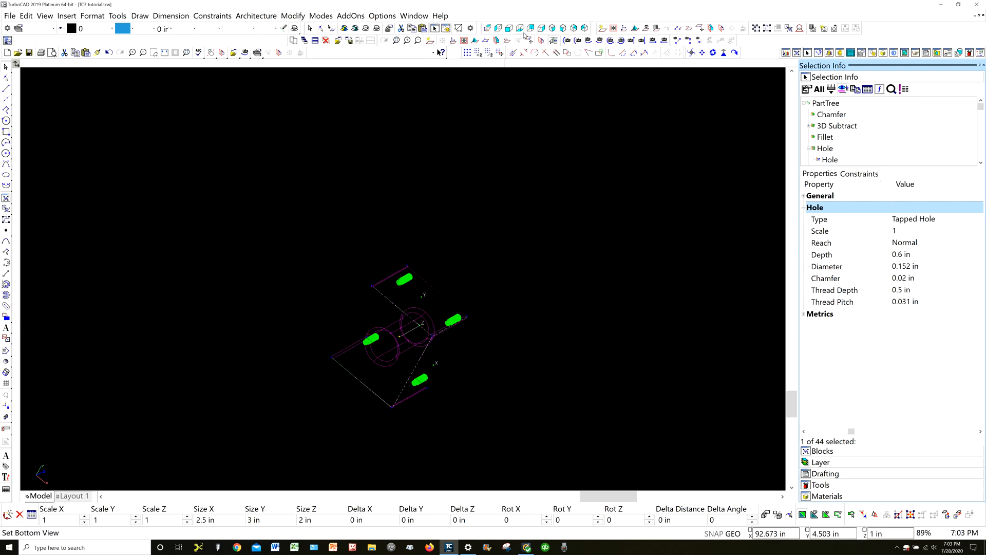
# Return to the World Plan view and inspect the diameter dimension on the Top View's lower corner hole
pyautogui.click(487, 28)
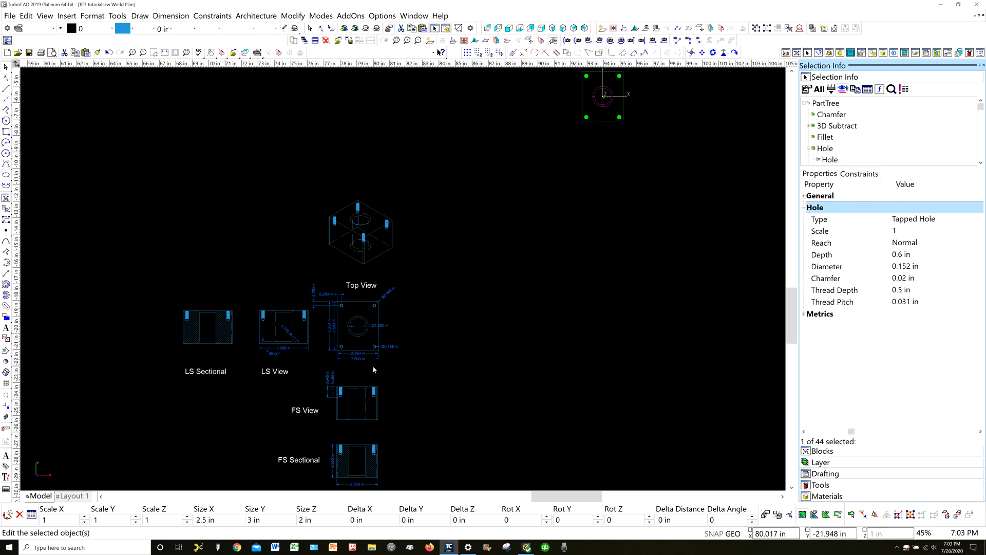
pyautogui.scroll(3, 391, 309)
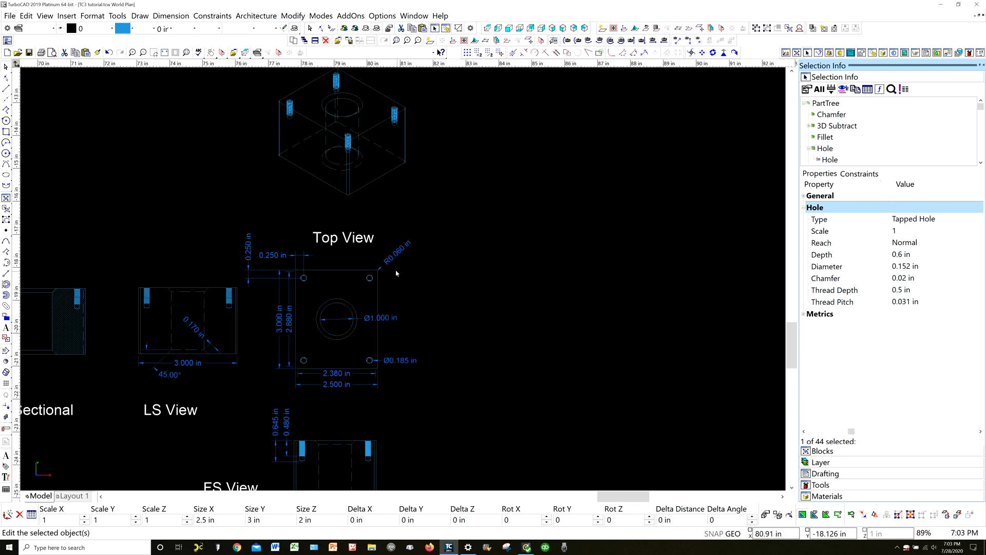
pyautogui.scroll(3, 388, 354)
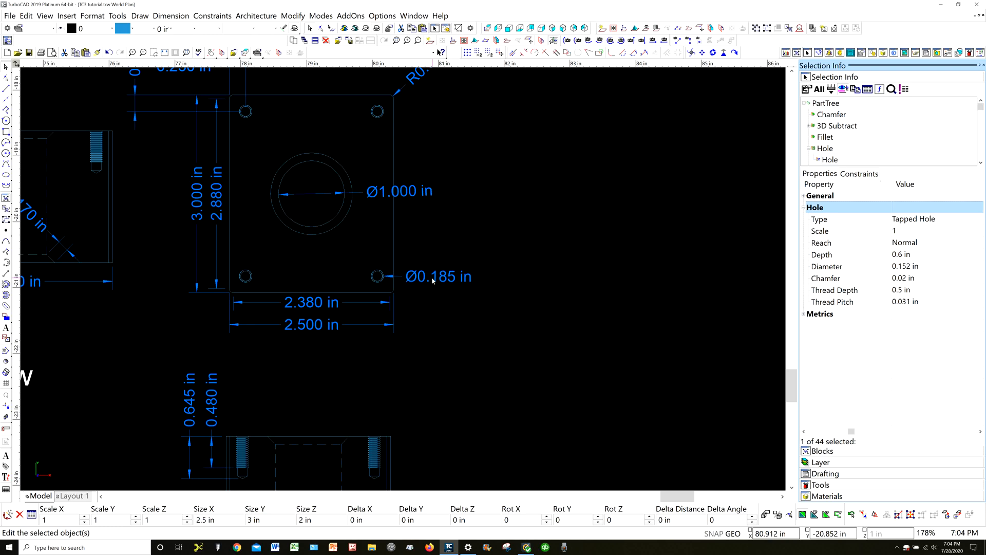
pyautogui.scroll(6, 431, 280)
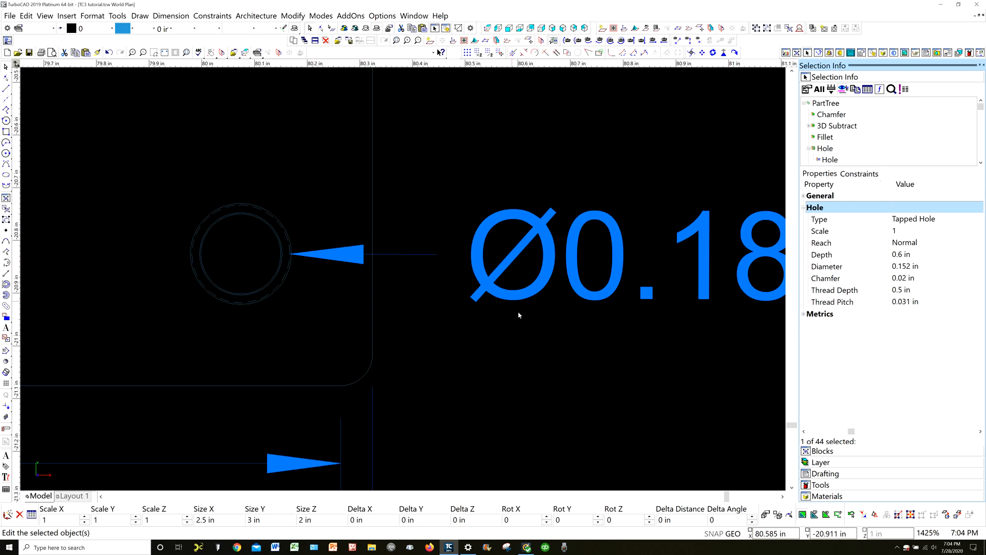
# Try to move the arrow of the lower corner hole's diameter dimension from the outer thread circle onto the inner circle
pyautogui.click(504, 354)
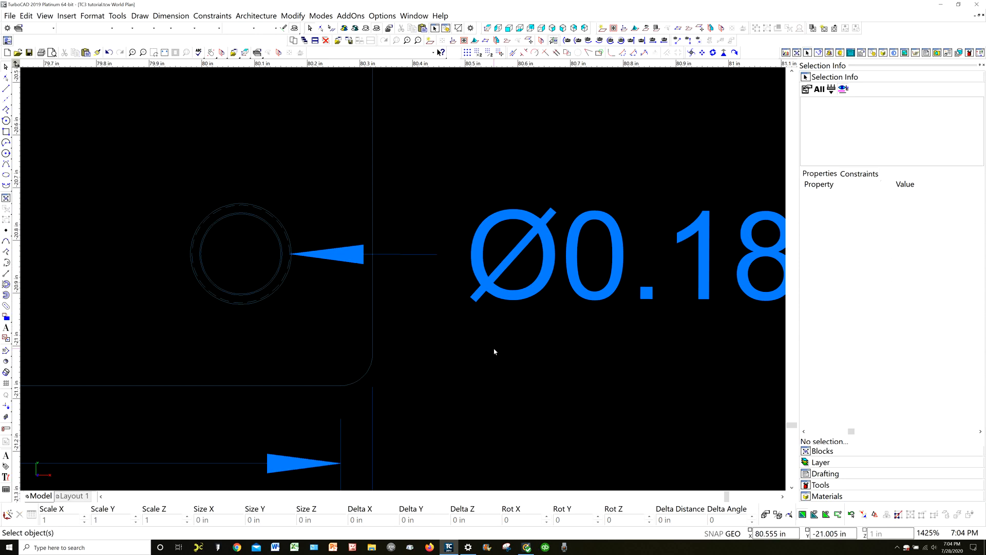
pyautogui.press('ctrl')
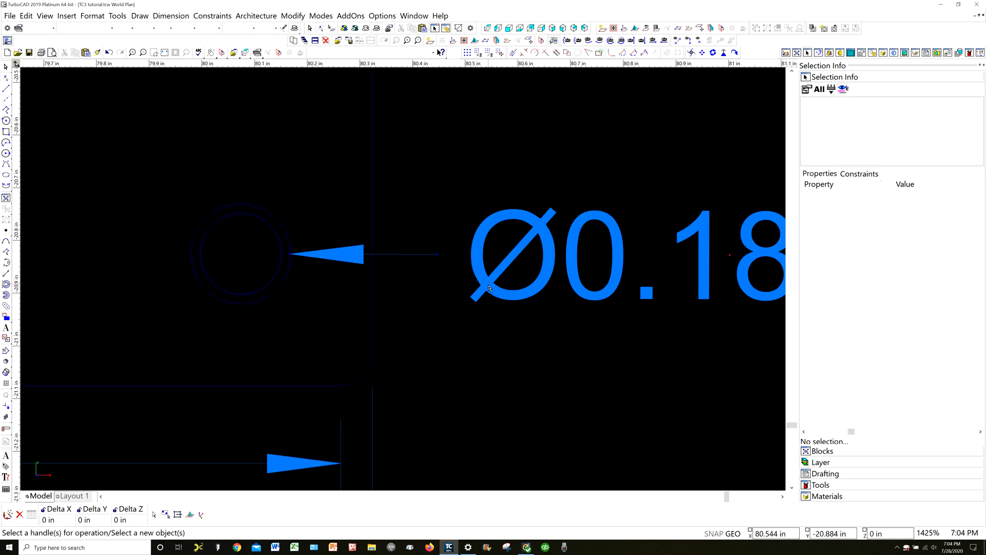
pyautogui.click(490, 288)
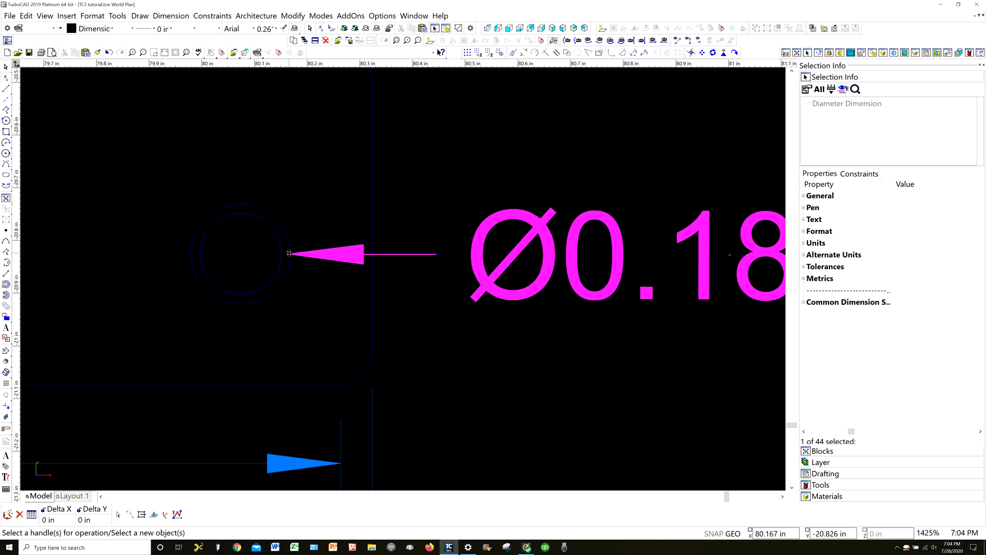
pyautogui.click(291, 255)
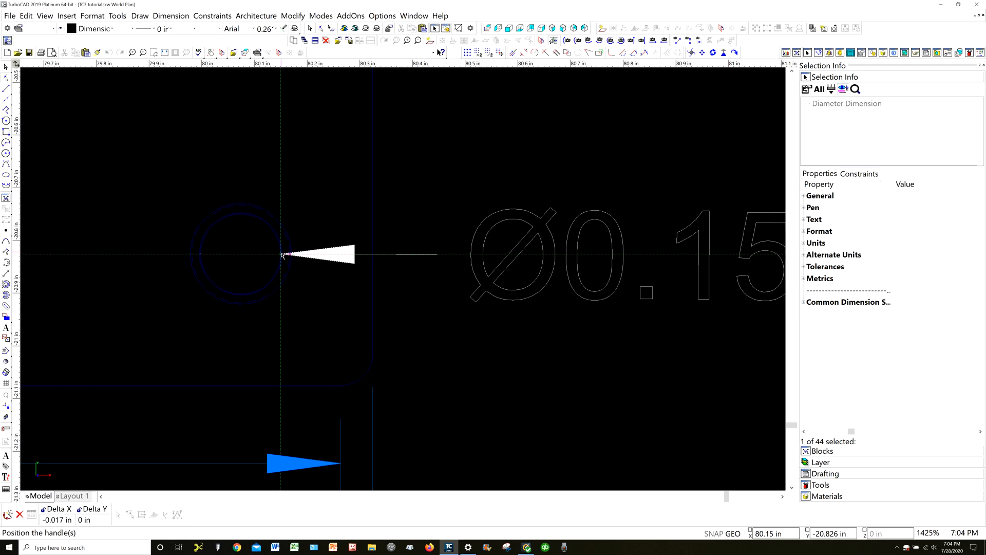
pyautogui.click(281, 255)
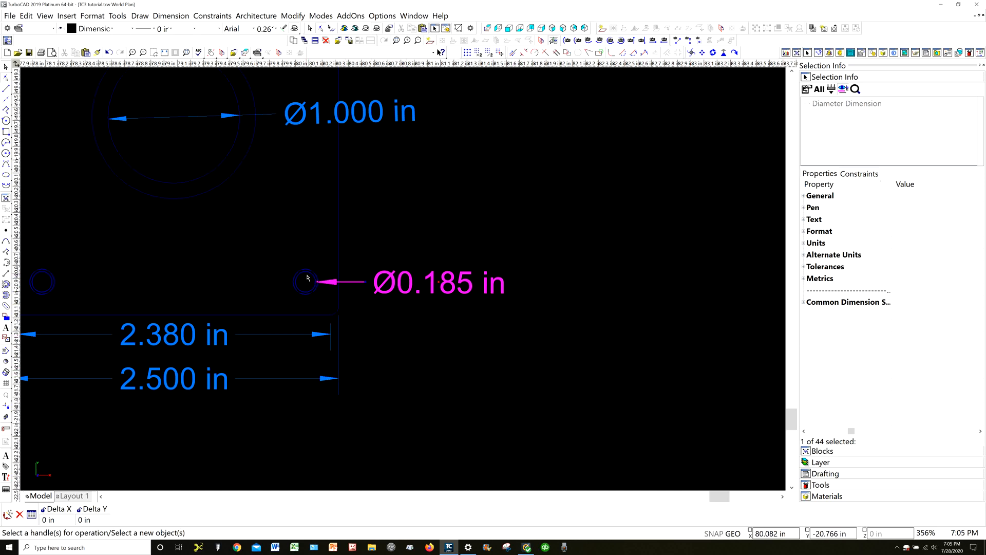
pyautogui.scroll(4, 307, 278)
pyautogui.scroll(-4, 404, 283)
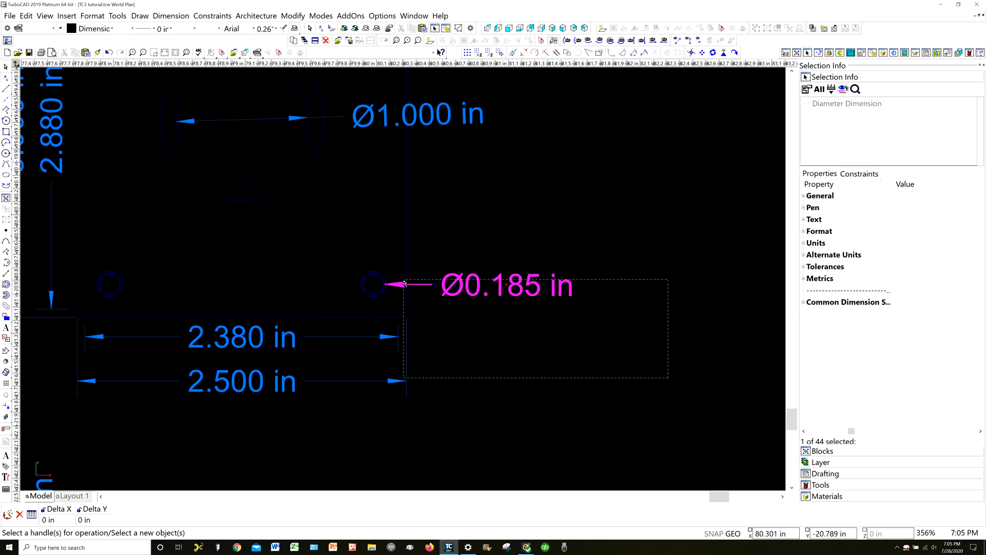
pyautogui.moveTo(668, 378); pyautogui.dragTo(422, 314)
pyautogui.click(400, 300)
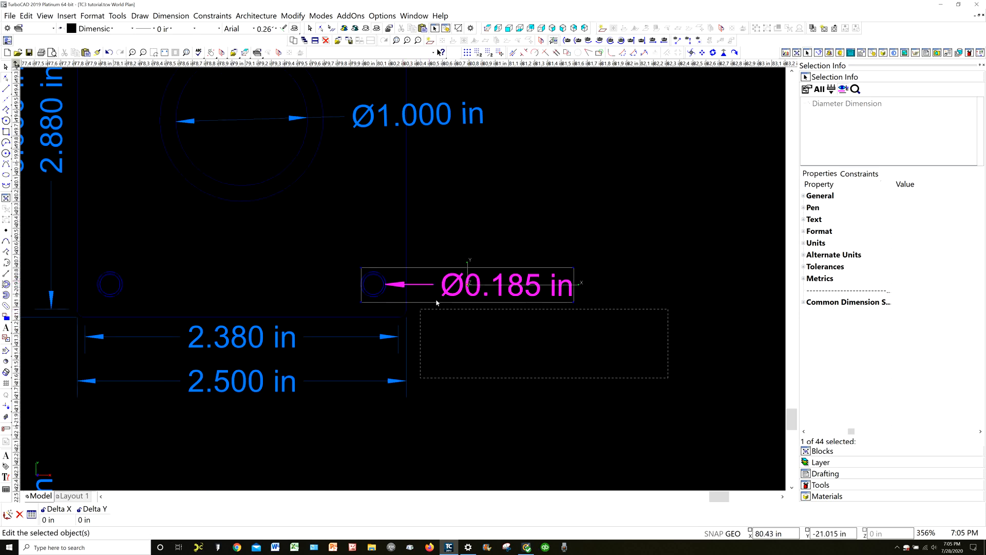
pyautogui.click(579, 227)
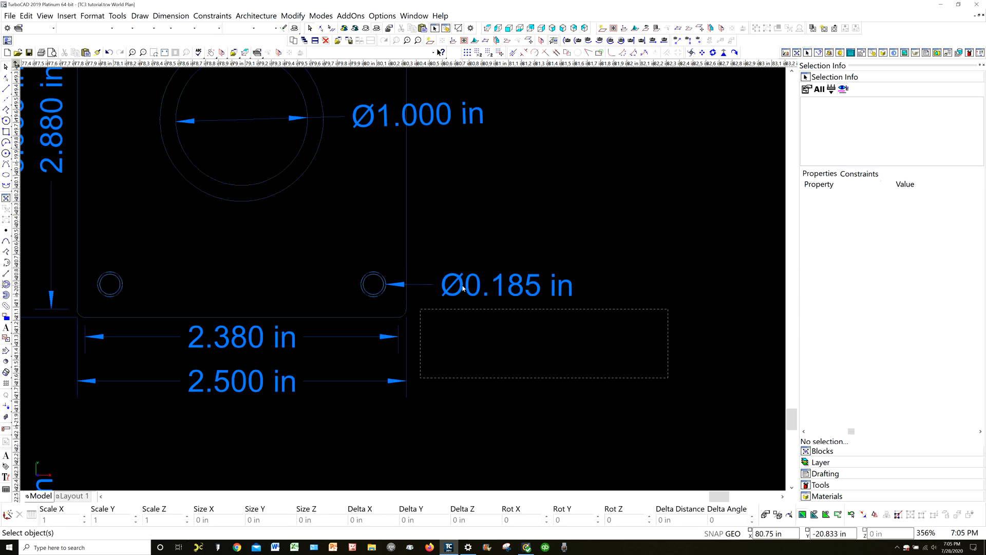
pyautogui.click(418, 286)
pyautogui.click(449, 229)
pyautogui.moveTo(712, 399); pyautogui.dragTo(595, 338)
pyautogui.scroll(-5, 403, 282)
pyautogui.scroll(5, 404, 282)
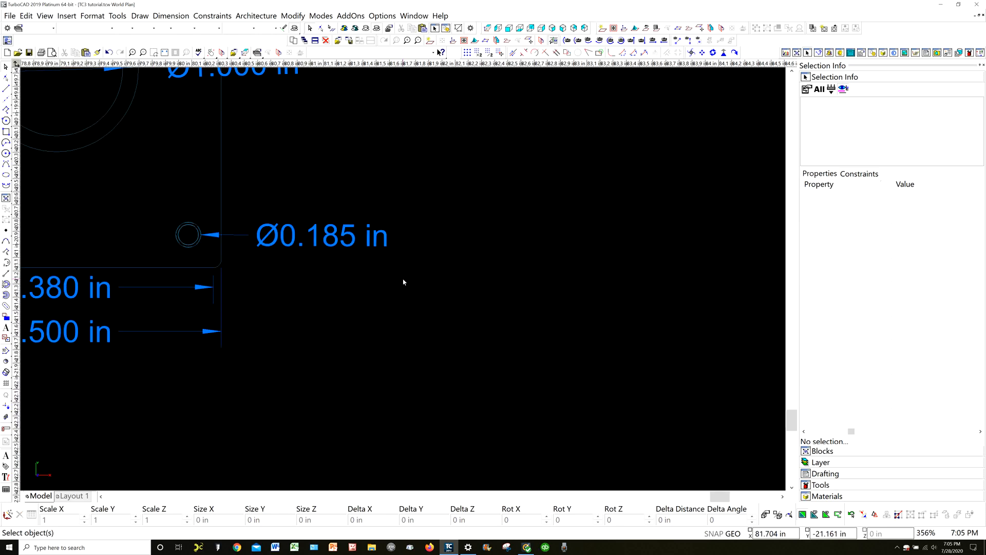
pyautogui.click(262, 244)
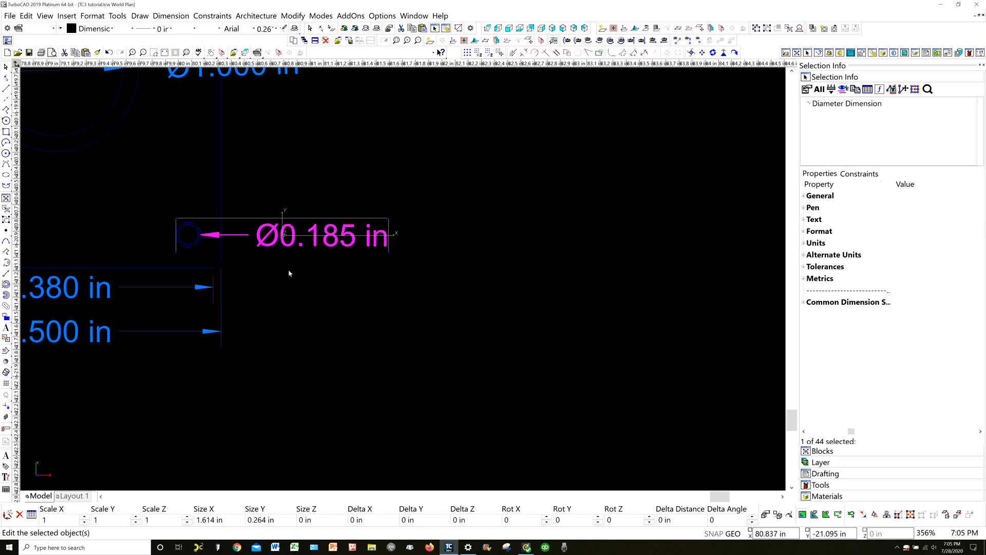
pyautogui.press('Delete')
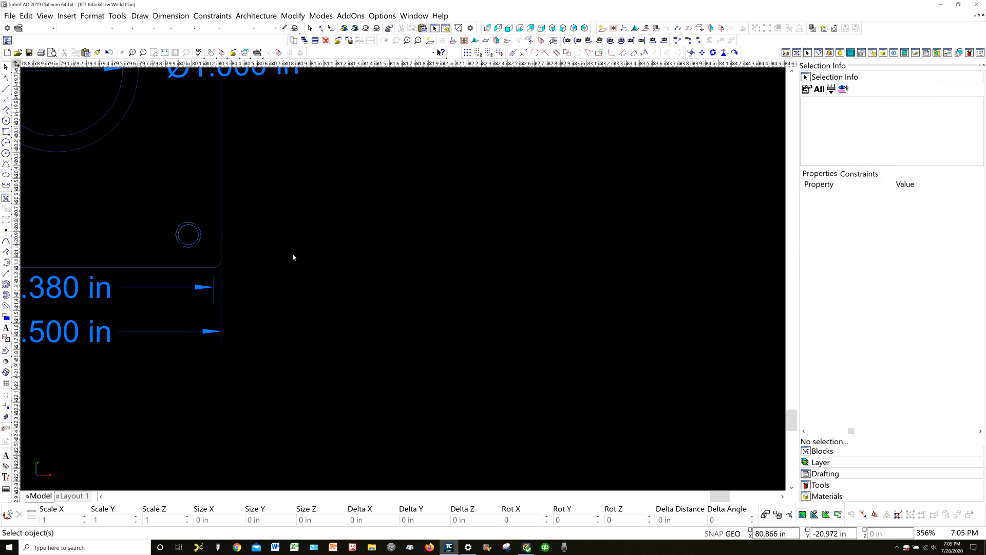
pyautogui.click(817, 485)
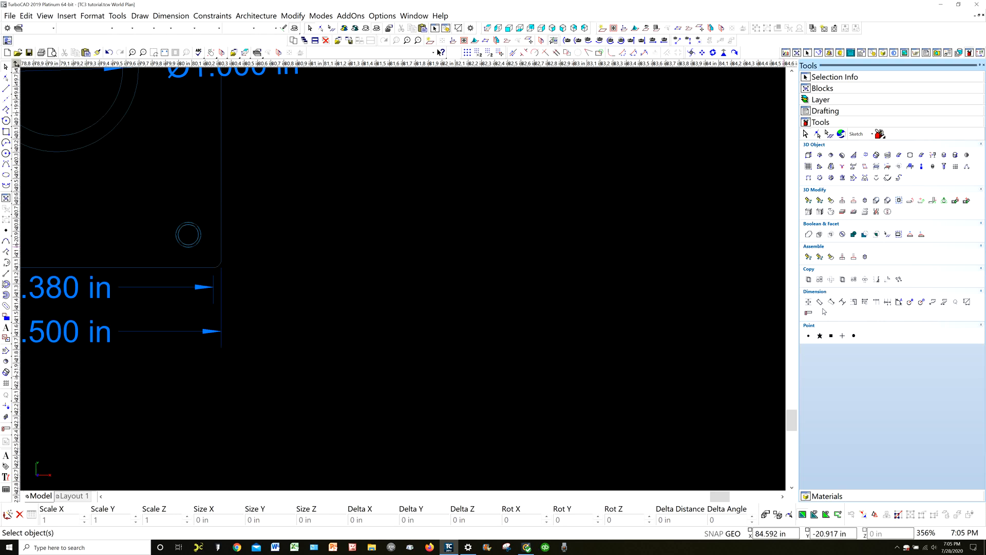
pyautogui.click(920, 302)
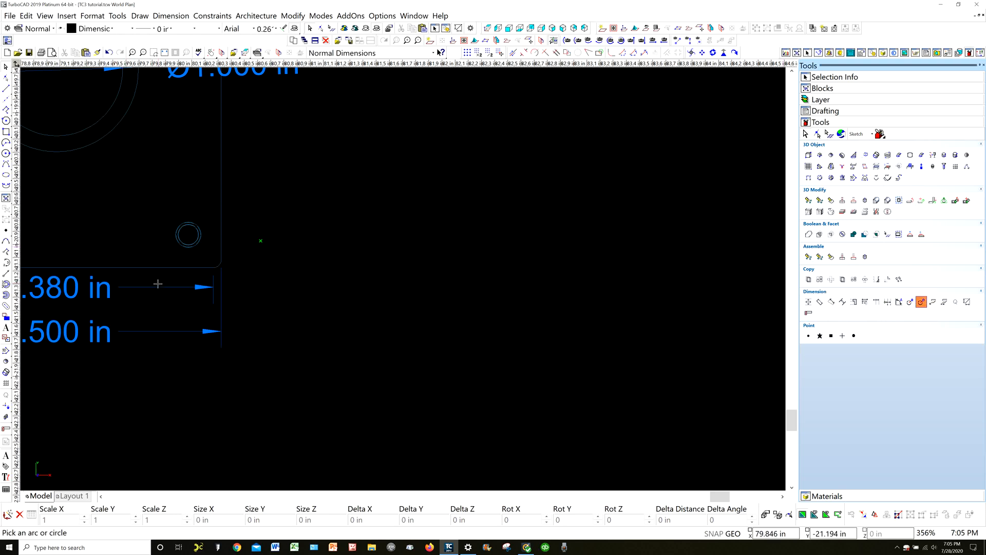
pyautogui.scroll(10, 192, 235)
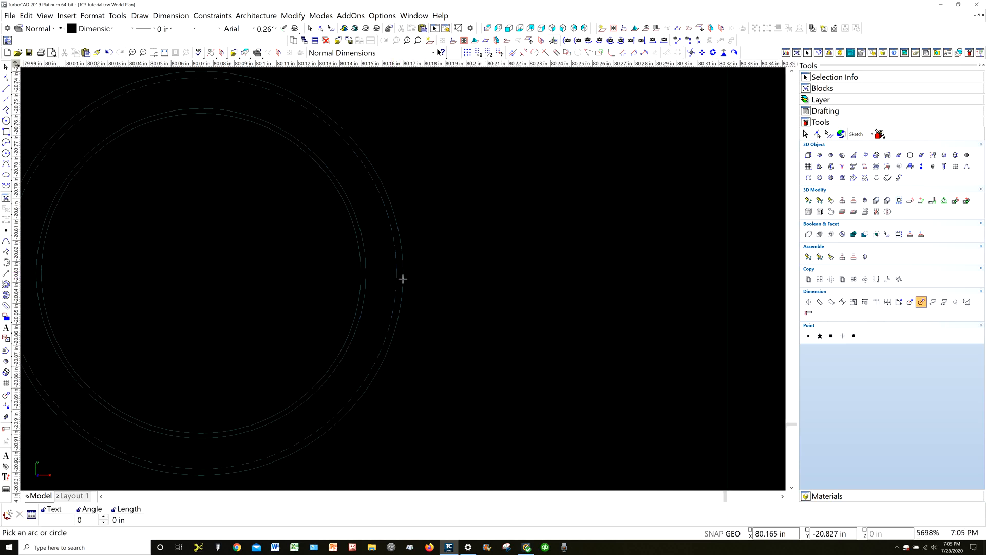
pyautogui.scroll(6, 403, 279)
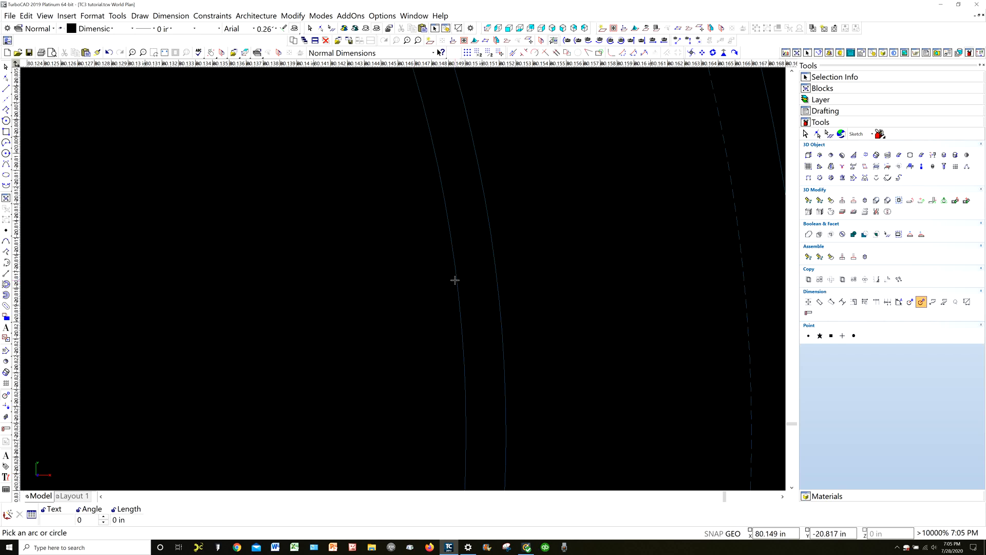
pyautogui.scroll(-6, 403, 278)
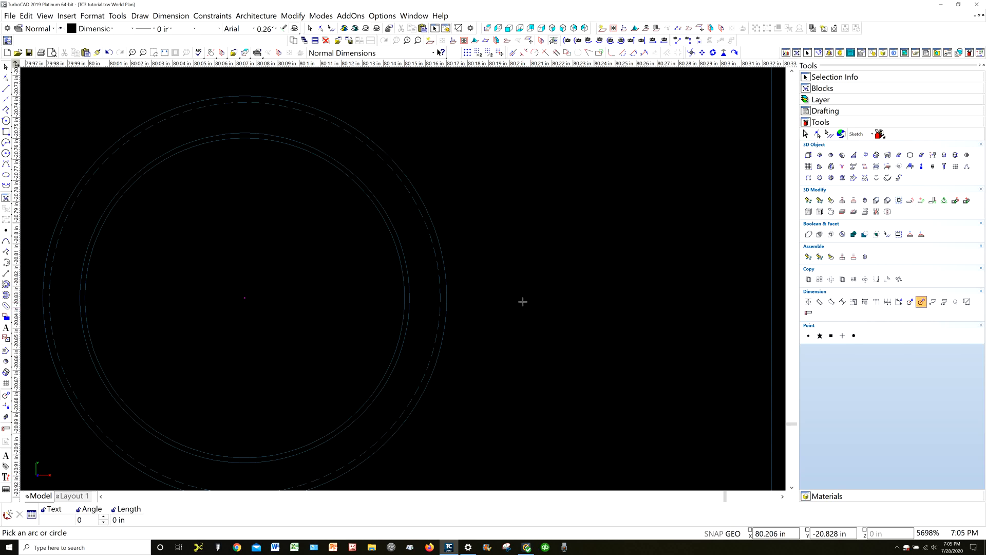
pyautogui.rightClick(487, 304)
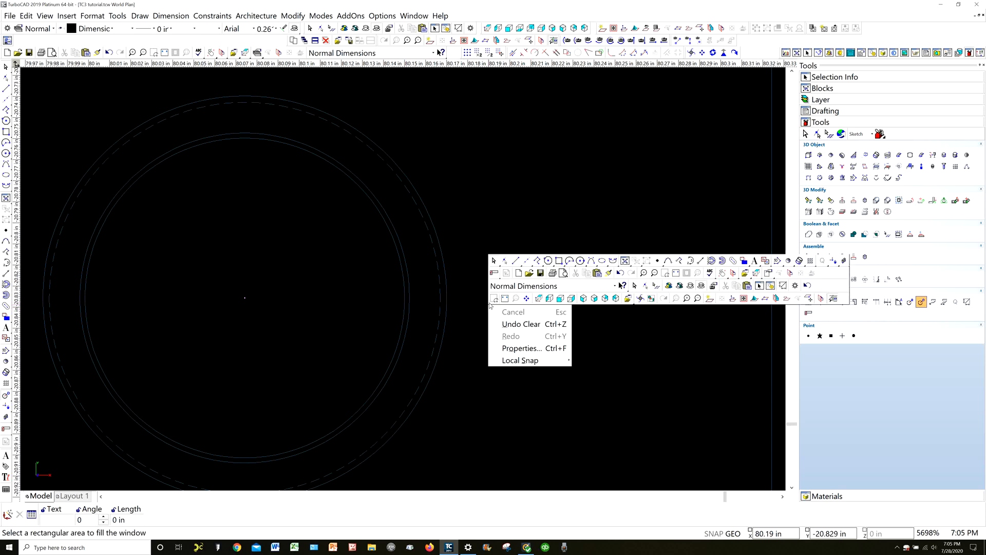
pyautogui.click(515, 324)
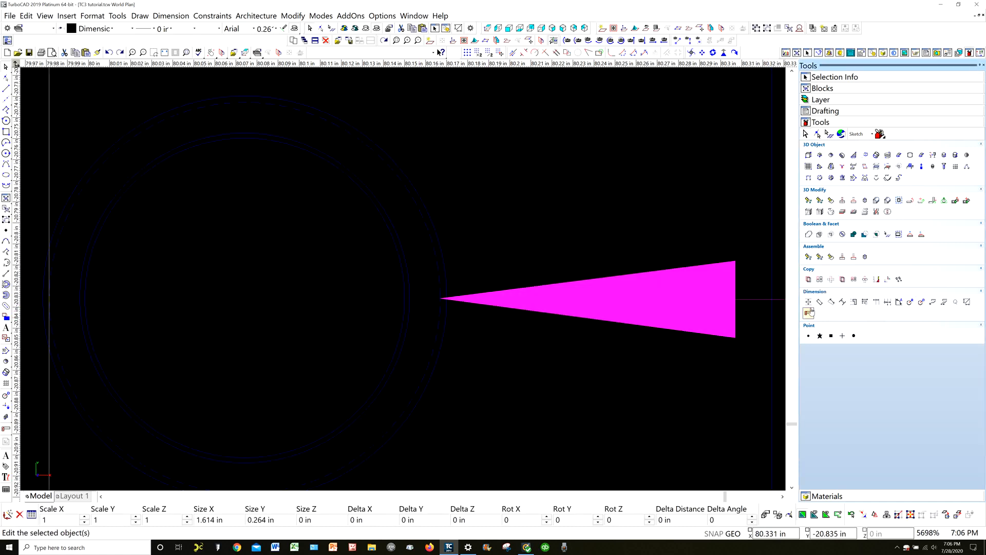
pyautogui.rightClick(711, 310)
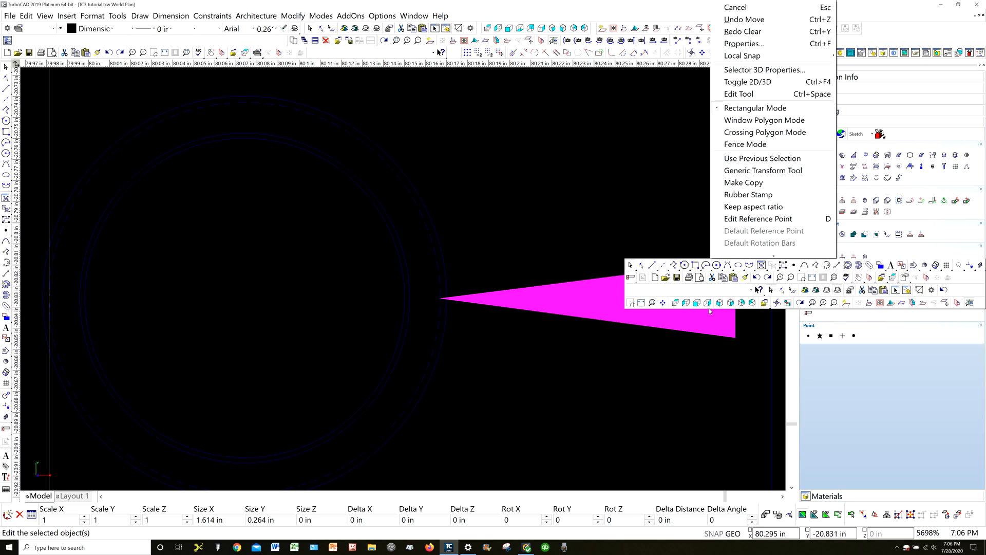
pyautogui.click(533, 334)
# Delete the lower corner hole's diameter dimension and place a new diameter dimension on the hole's innermost circle
pyautogui.scroll(-4, 533, 334)
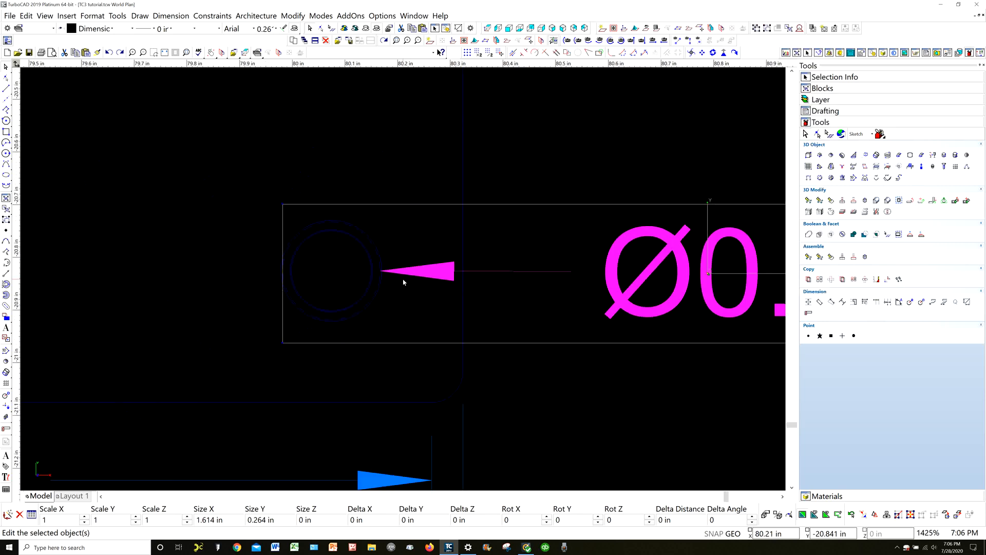
pyautogui.press('Delete')
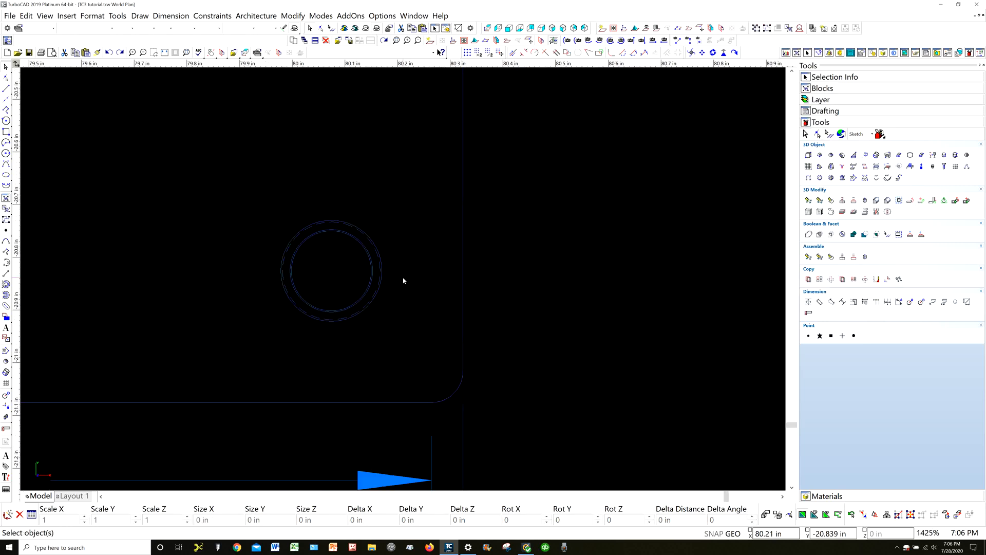
pyautogui.click(921, 303)
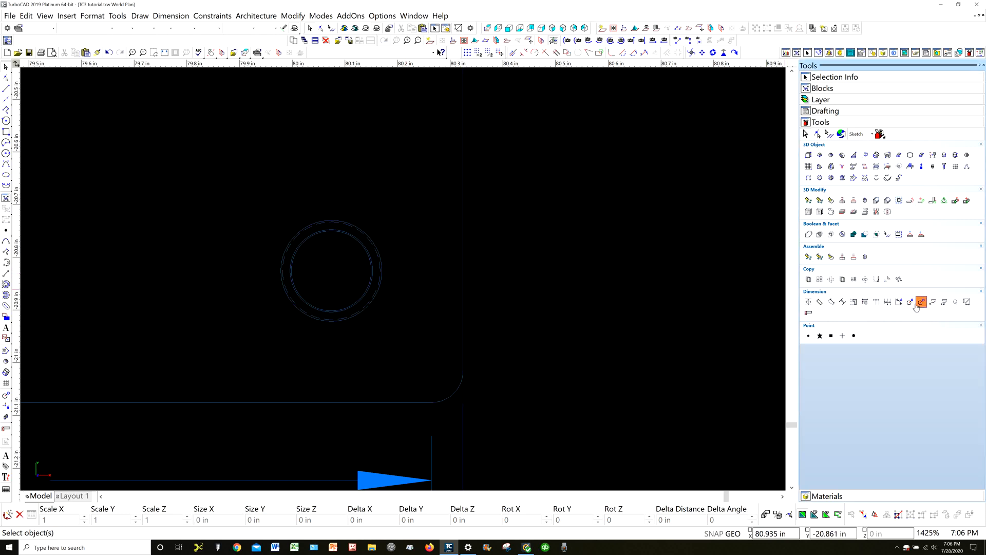
pyautogui.scroll(6, 359, 280)
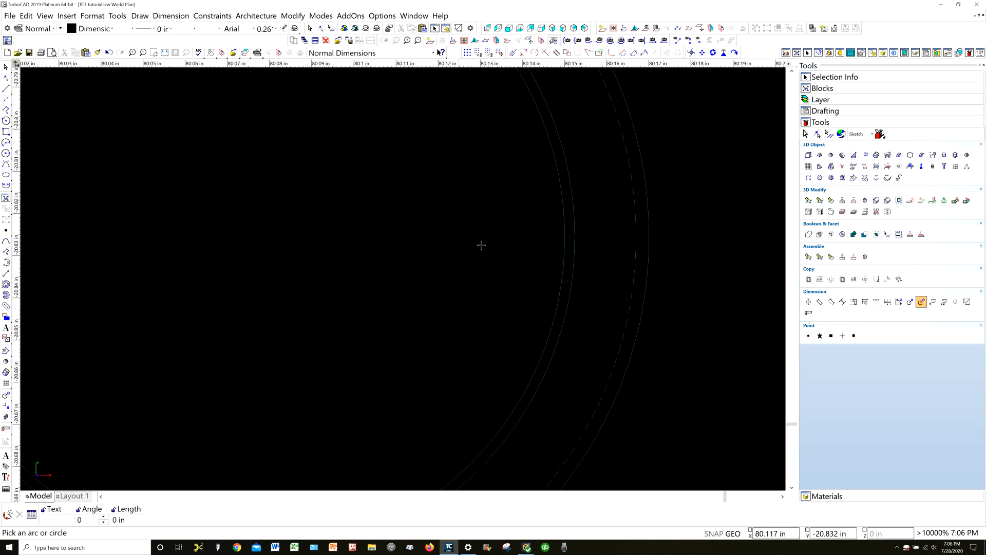
pyautogui.click(563, 228)
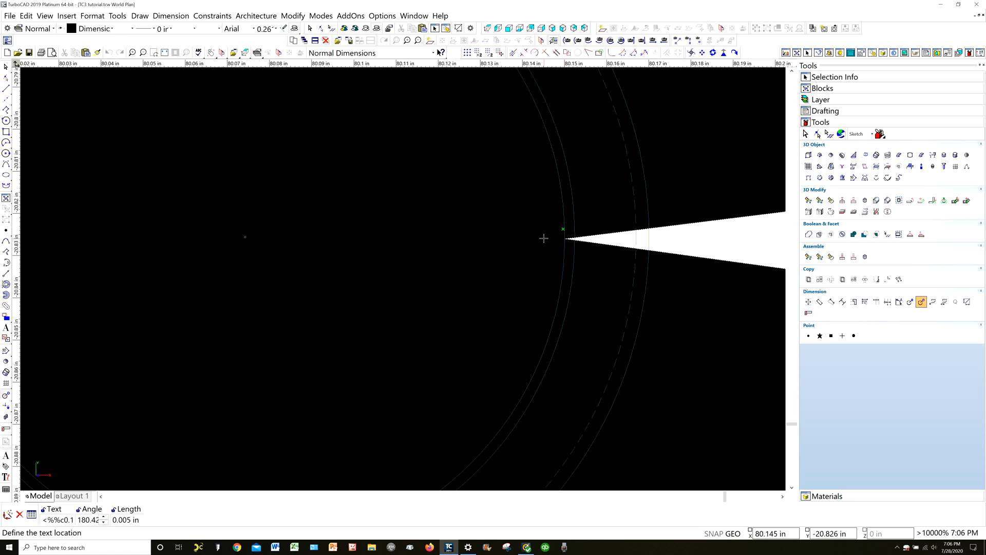
pyautogui.click(550, 229)
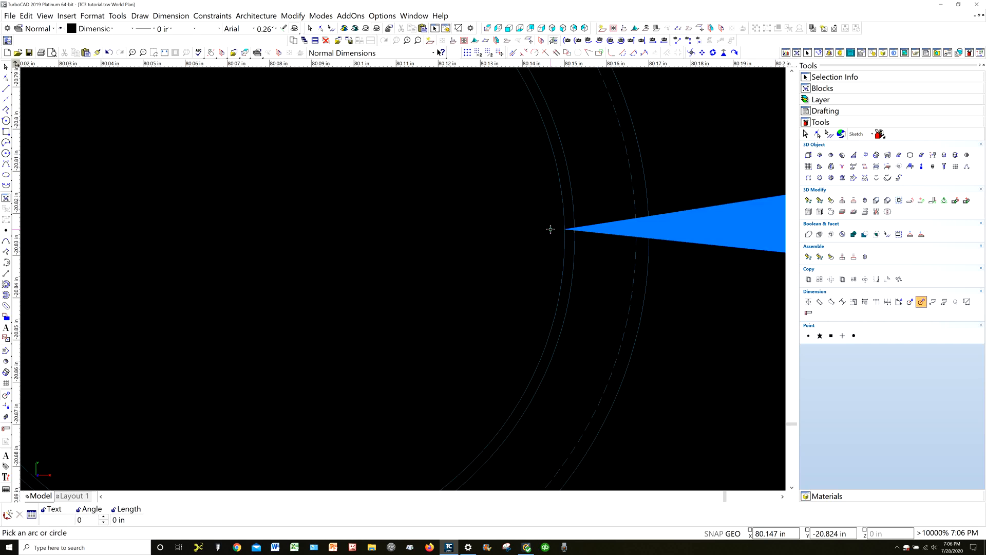
pyautogui.scroll(-10, 550, 229)
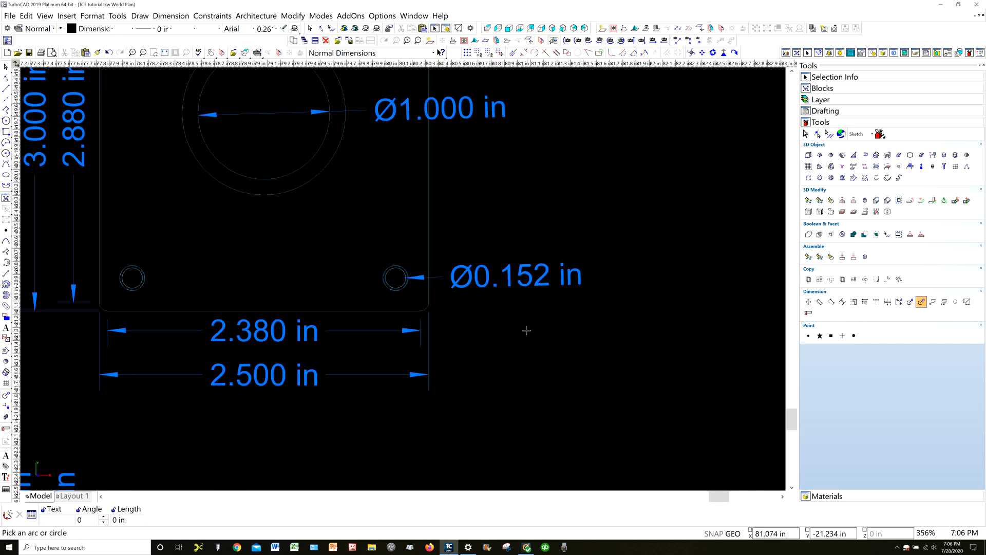
pyautogui.press('Escape')
# Select the Top View drawing object, show its selection info, and clear the selection
pyautogui.click(428, 232)
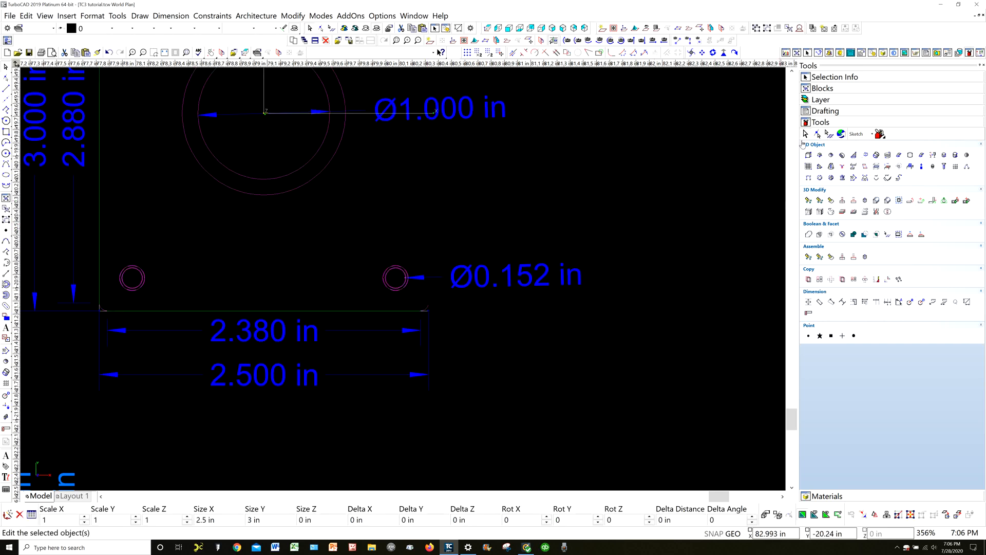
pyautogui.click(806, 77)
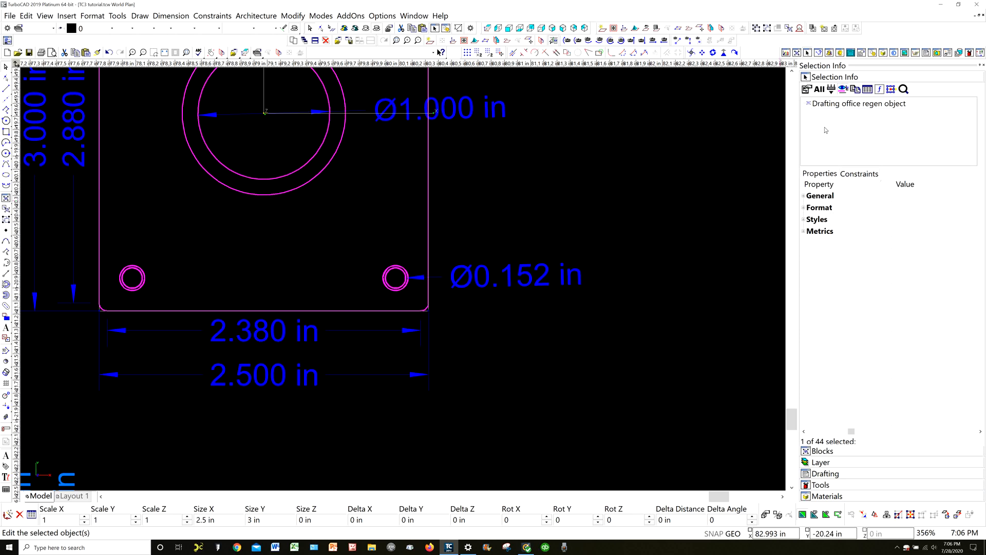
pyautogui.click(666, 222)
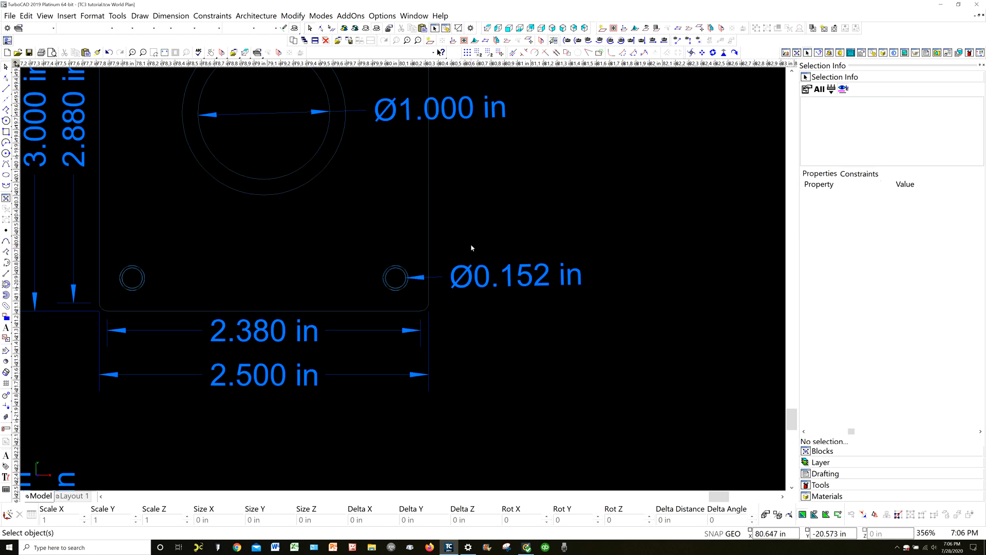
# Show the Hole entry's properties of the 3D block and compare its diameter with the Top View's corner hole dimension
pyautogui.scroll(-3, 470, 252)
pyautogui.scroll(-3, 401, 281)
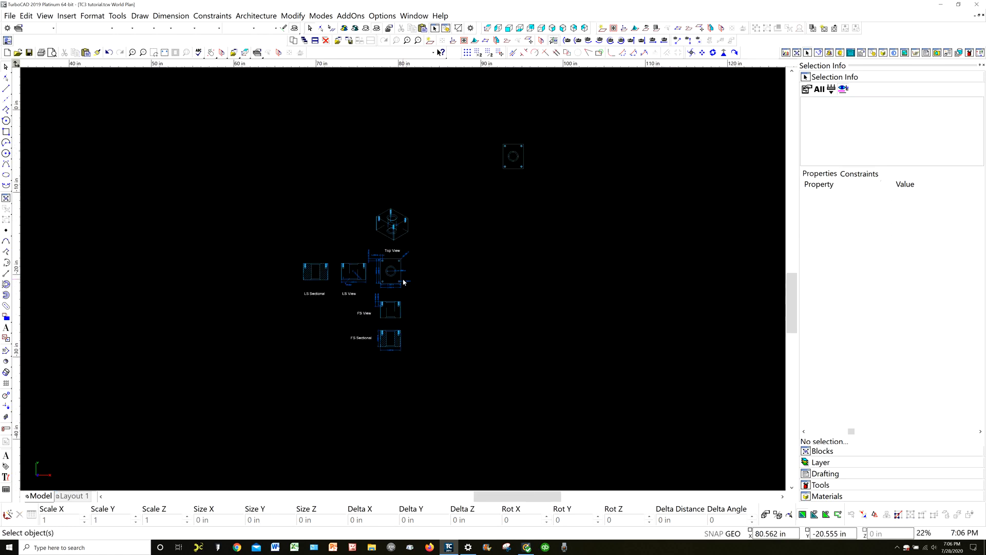
pyautogui.click(515, 167)
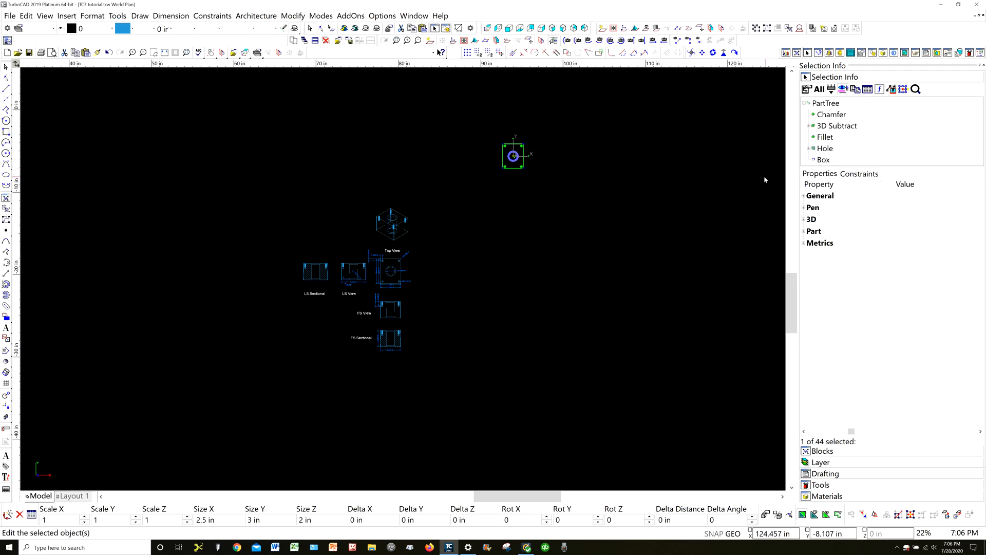
pyautogui.click(809, 149)
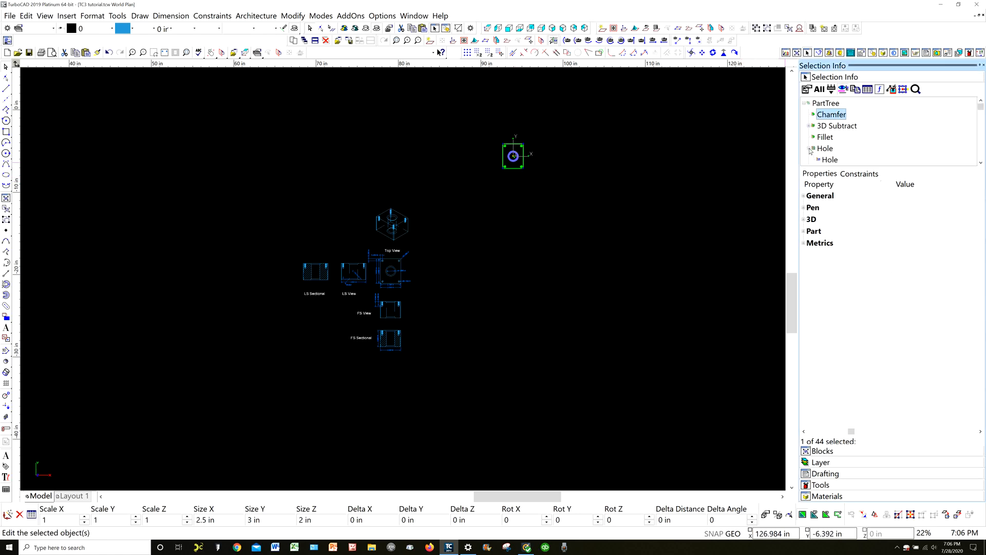
pyautogui.click(829, 161)
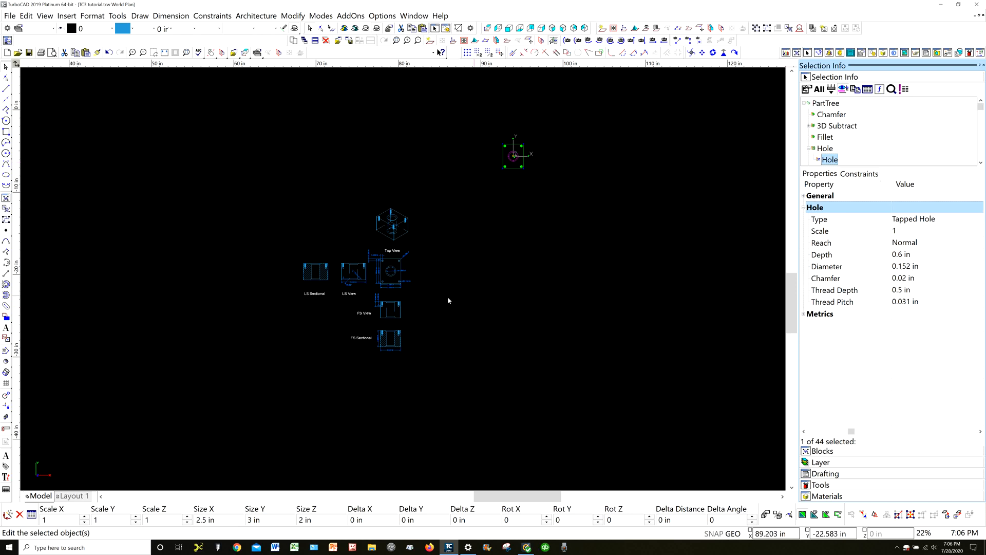
pyautogui.scroll(8, 426, 294)
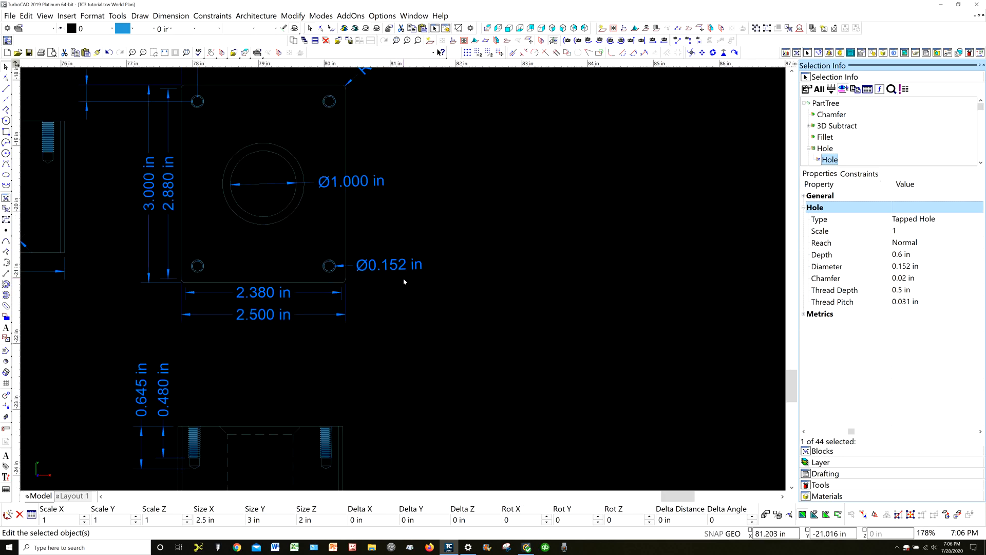
pyautogui.scroll(-3, 403, 282)
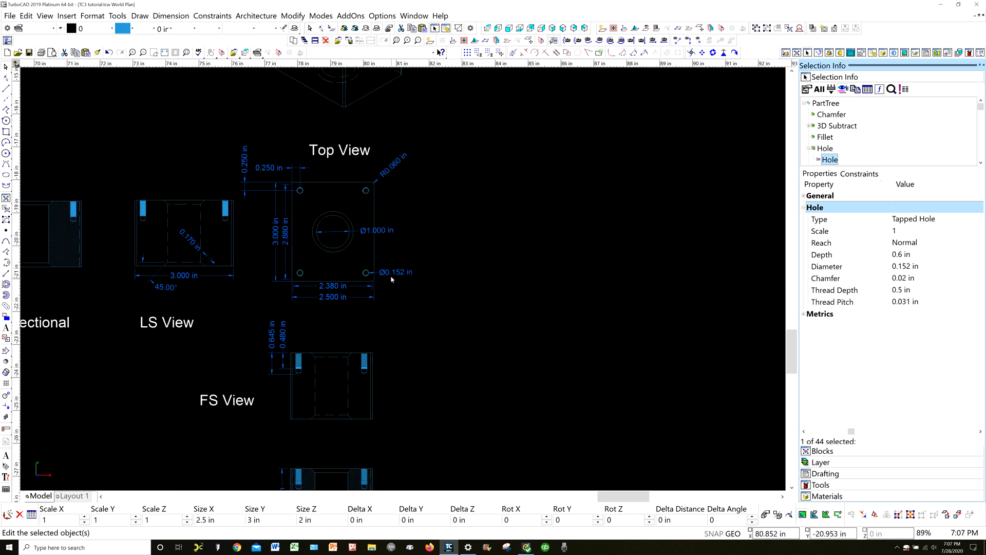
# Examine the Top View's lower corner hole dimension at its innermost circle and compare it with the 3D block's Hole diameter property
pyautogui.scroll(3, 404, 282)
pyautogui.scroll(3, 403, 282)
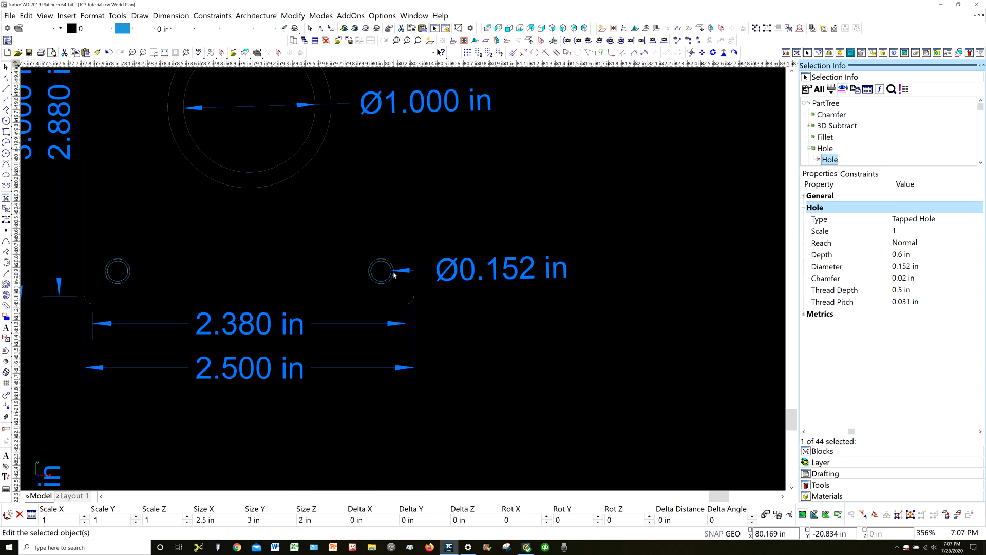
pyautogui.scroll(6, 393, 276)
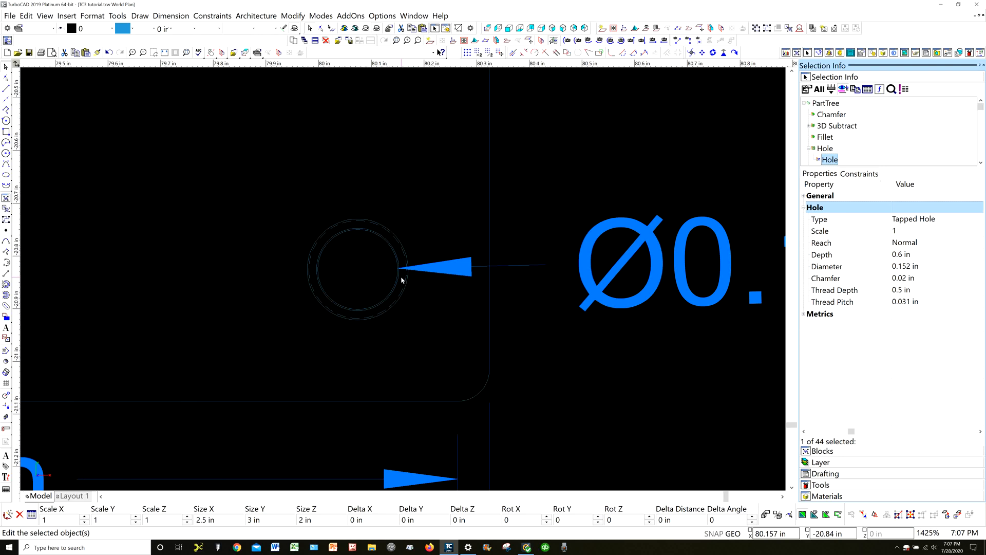
pyautogui.scroll(-6, 402, 280)
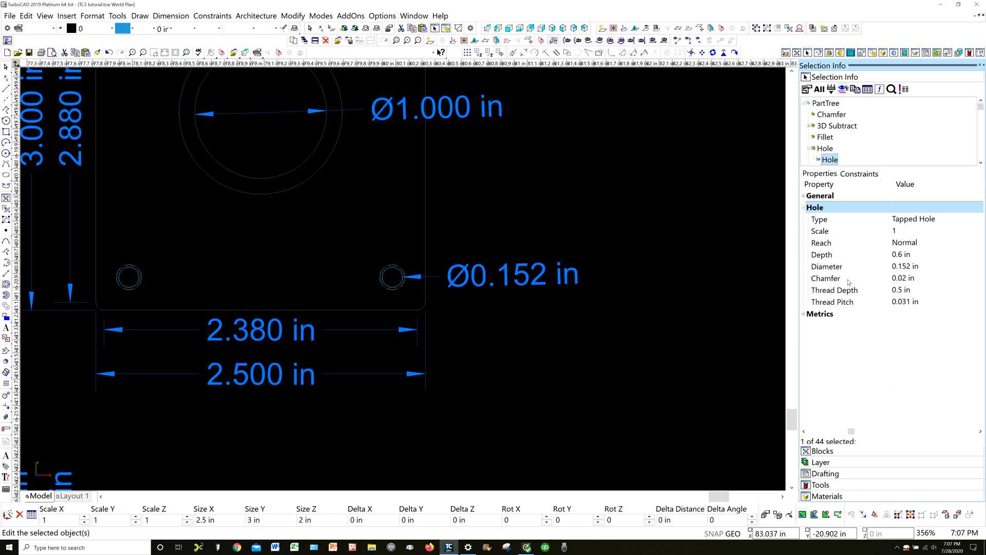
pyautogui.scroll(-9, 341, 279)
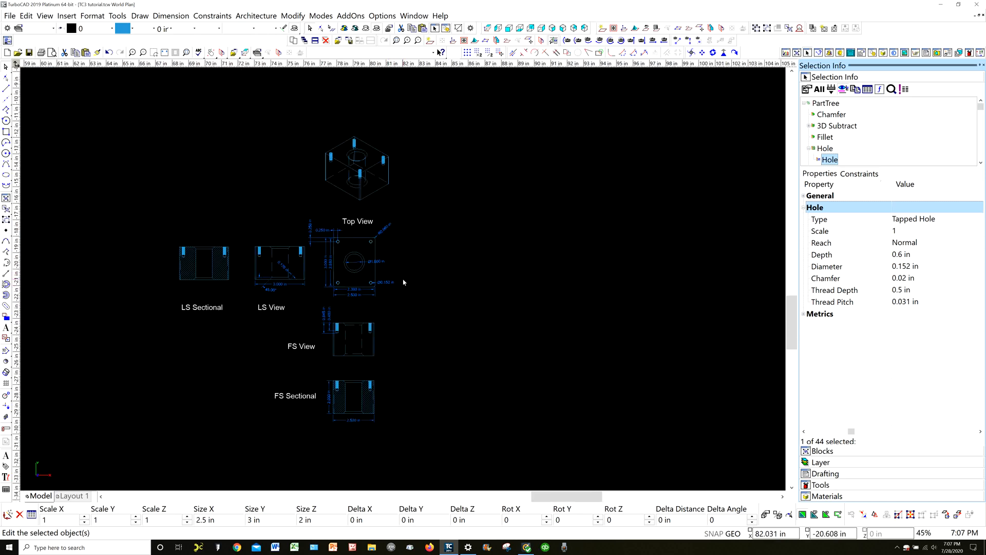
pyautogui.scroll(-3, 403, 282)
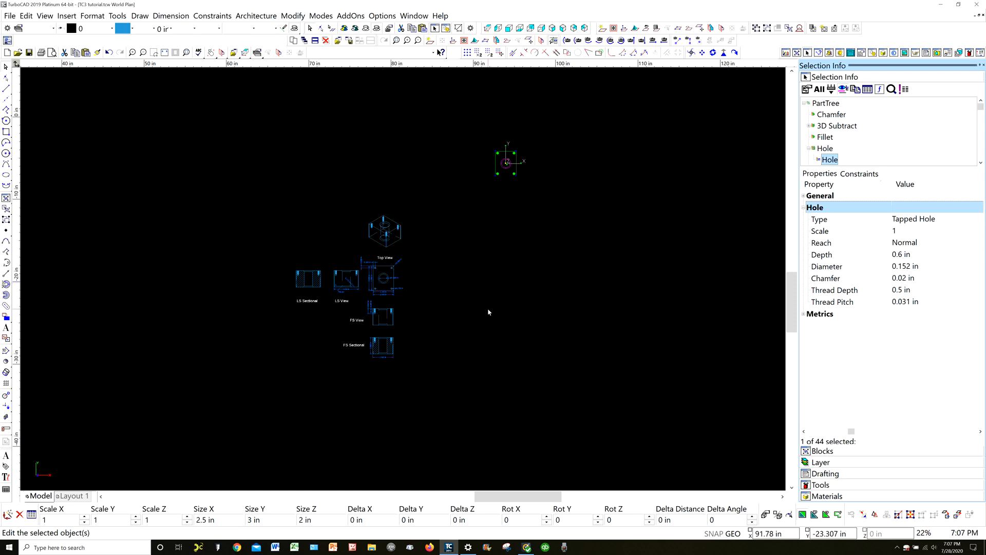
pyautogui.scroll(5, 393, 291)
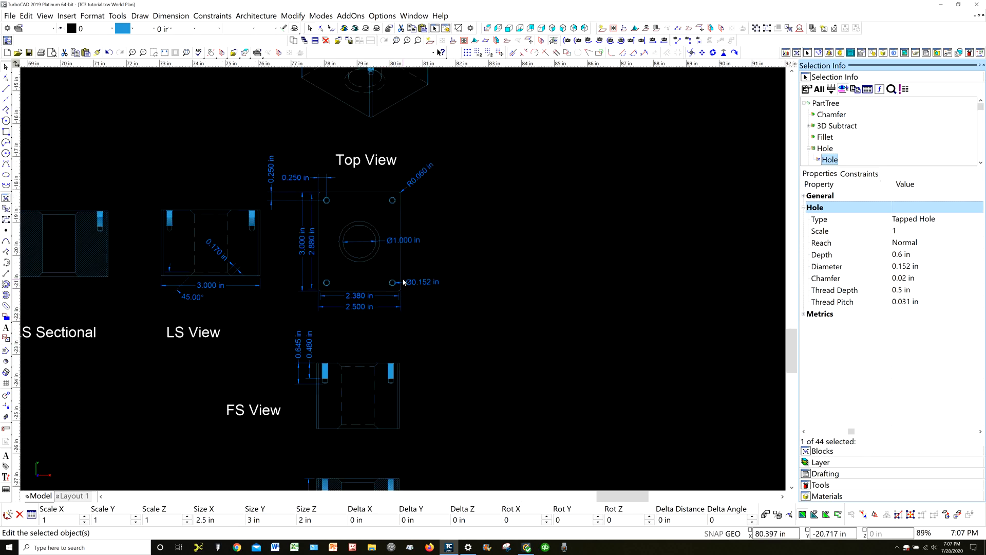
pyautogui.scroll(10, 403, 282)
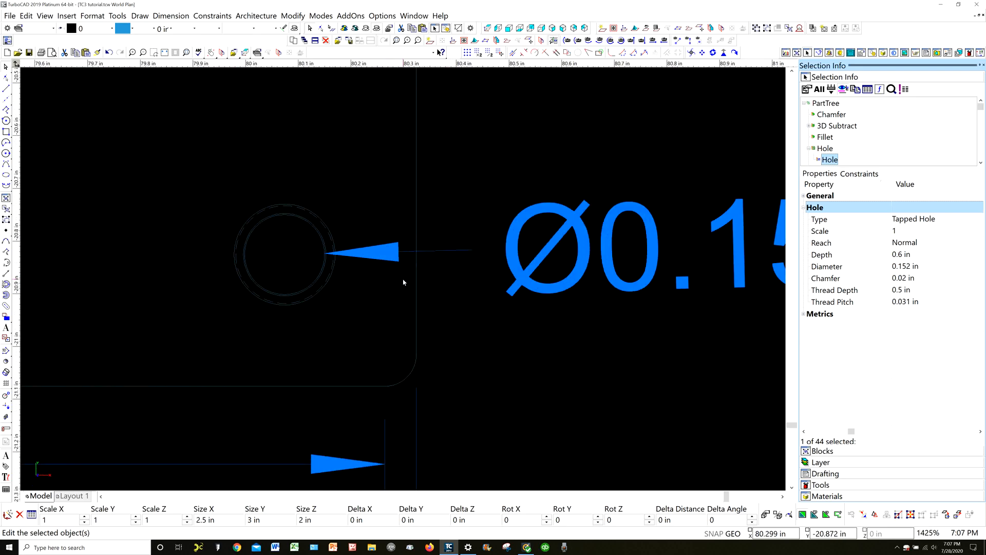
pyautogui.scroll(-5, 402, 282)
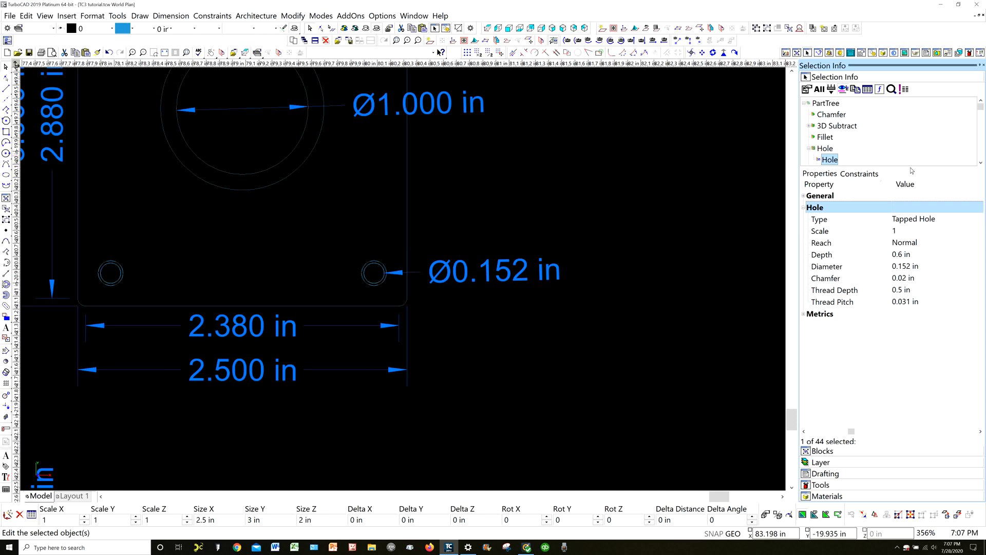
# Enlarge the part tree list and show the 3D block's tapped holes in the Front view
pyautogui.moveTo(910, 166); pyautogui.dragTo(899, 209)
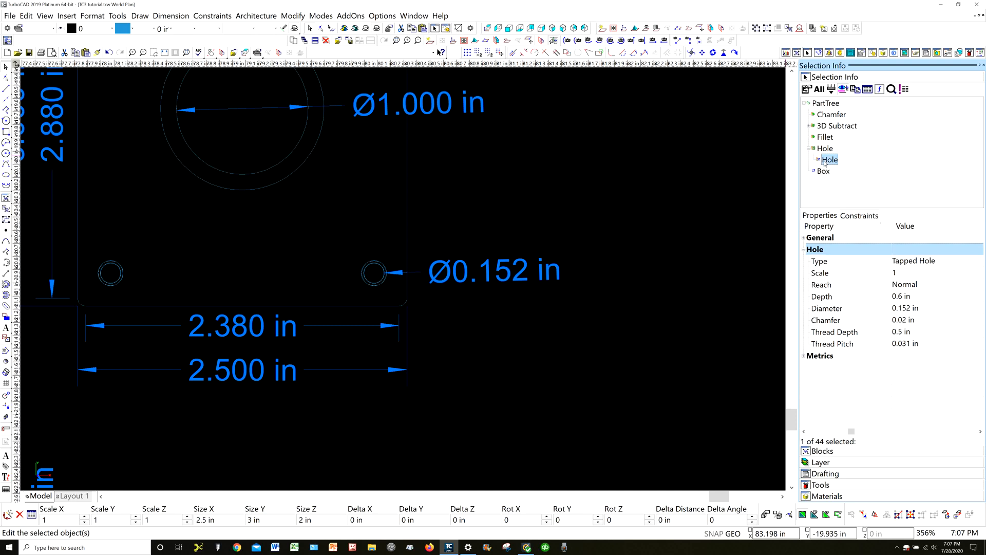
pyautogui.scroll(-4, 596, 238)
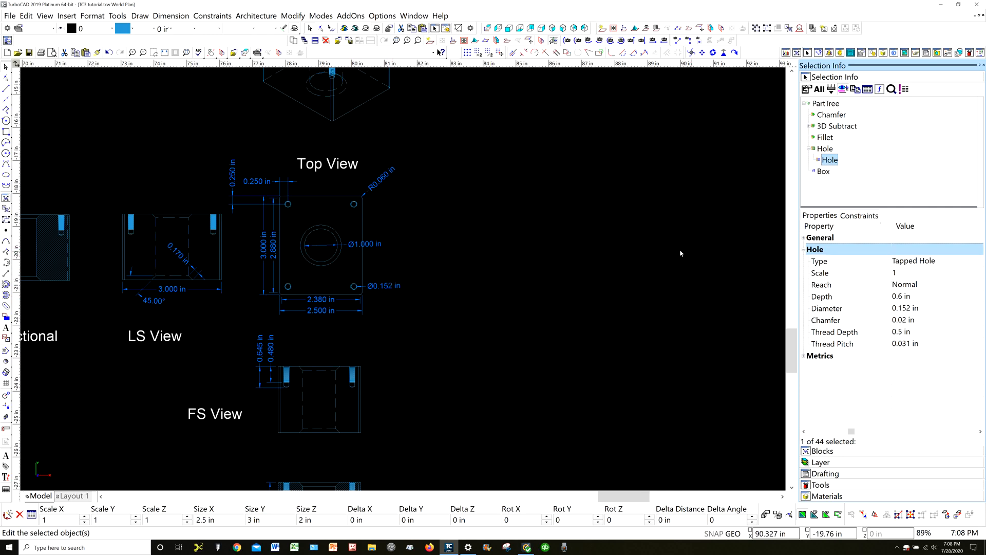
pyautogui.scroll(-5, 398, 283)
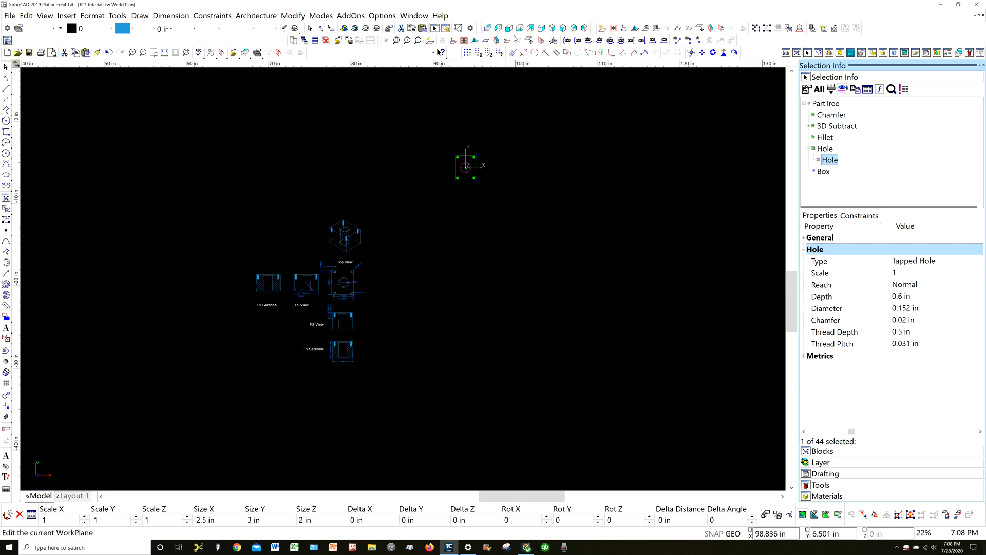
pyautogui.click(509, 30)
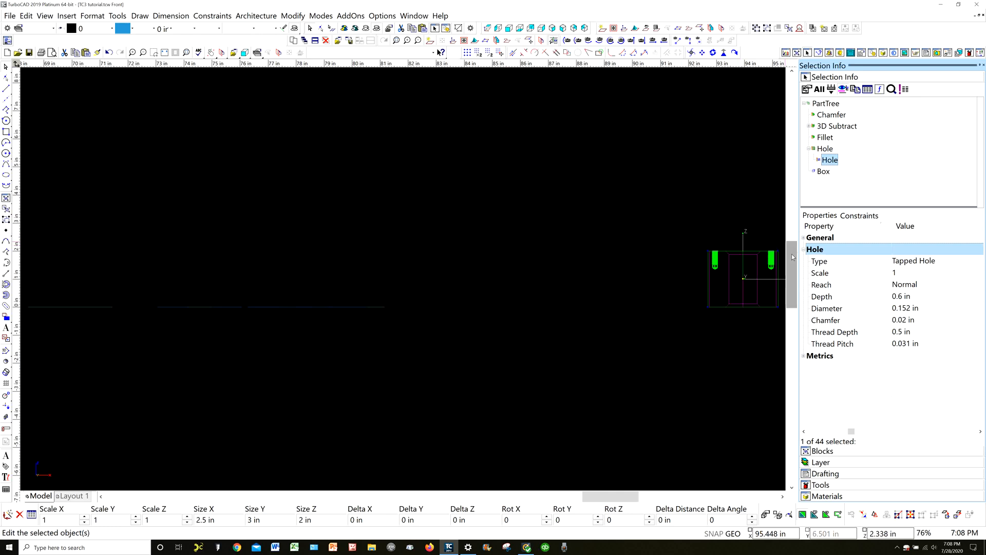
pyautogui.scroll(2, 758, 260)
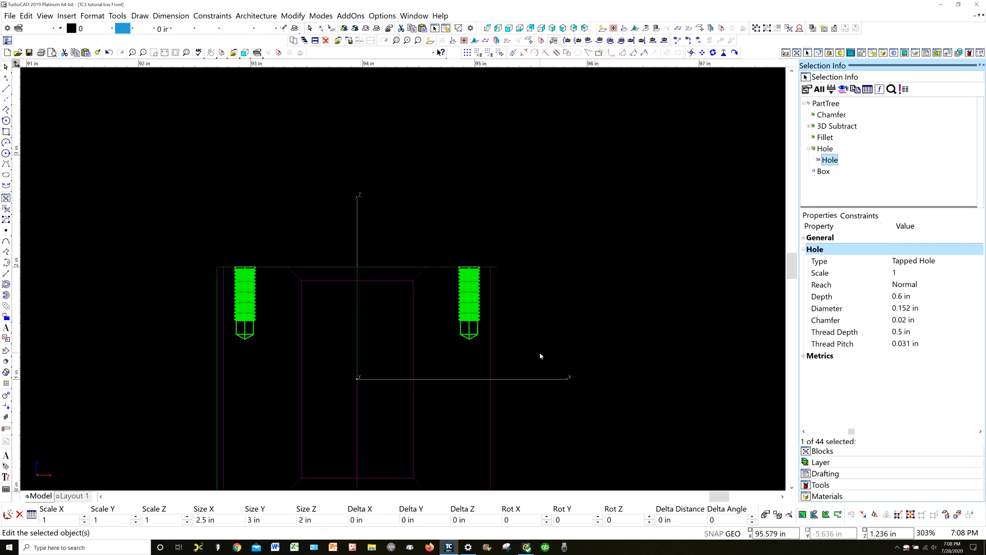
# Set the depth of the 3D block's tapped holes to 0.75 in
pyautogui.click(905, 297)
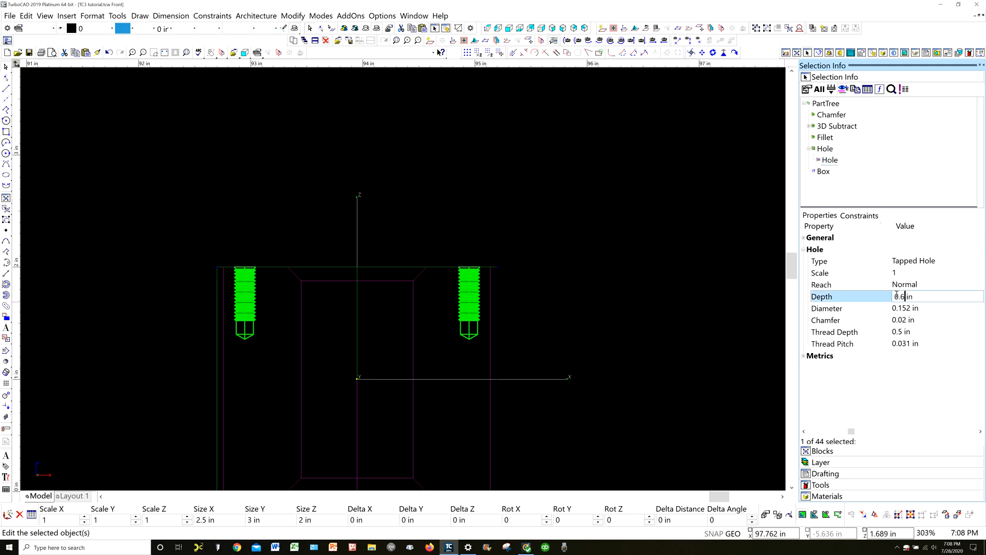
pyautogui.press('BackSpace')
pyautogui.write('75')
pyautogui.press('Return')
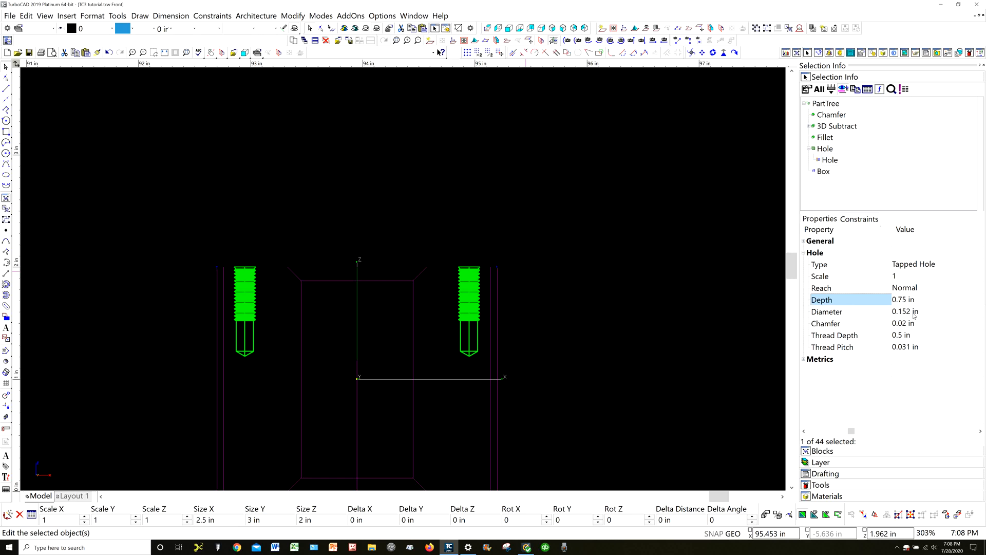
# Set the thread depth of the tapped holes to 0.6 in and clear the selection
pyautogui.click(917, 336)
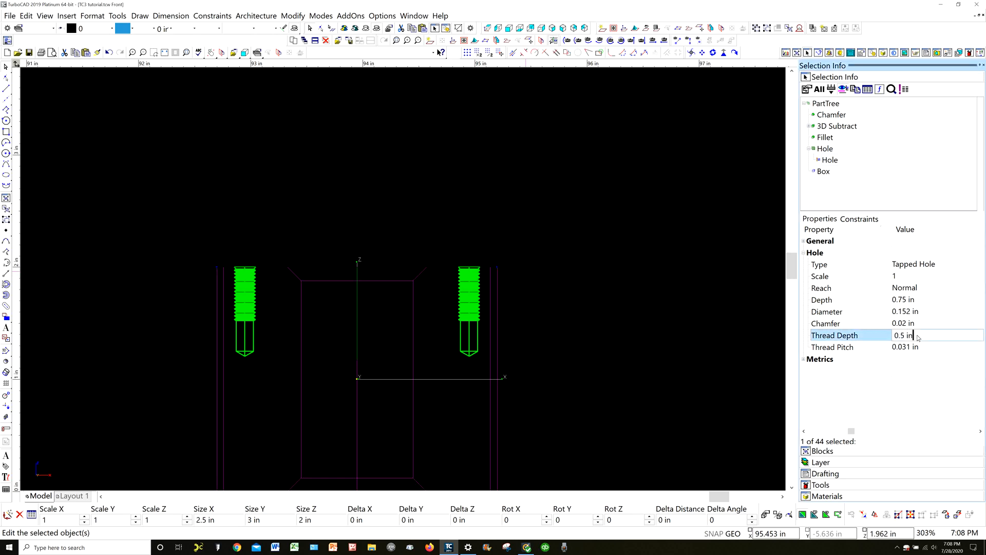
pyautogui.moveTo(913, 334); pyautogui.dragTo(892, 334)
pyautogui.press('BackSpace')
pyautogui.write('.6')
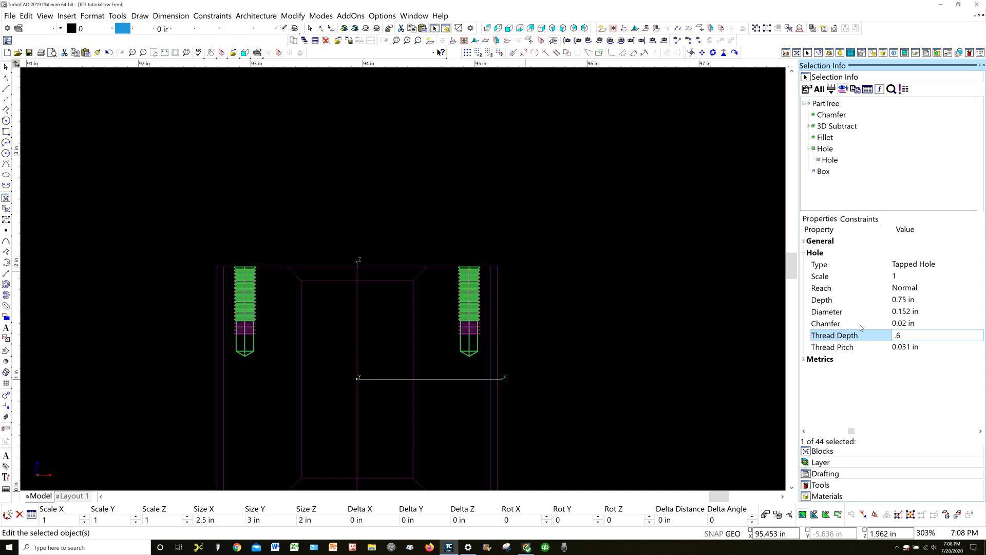
pyautogui.press('Return')
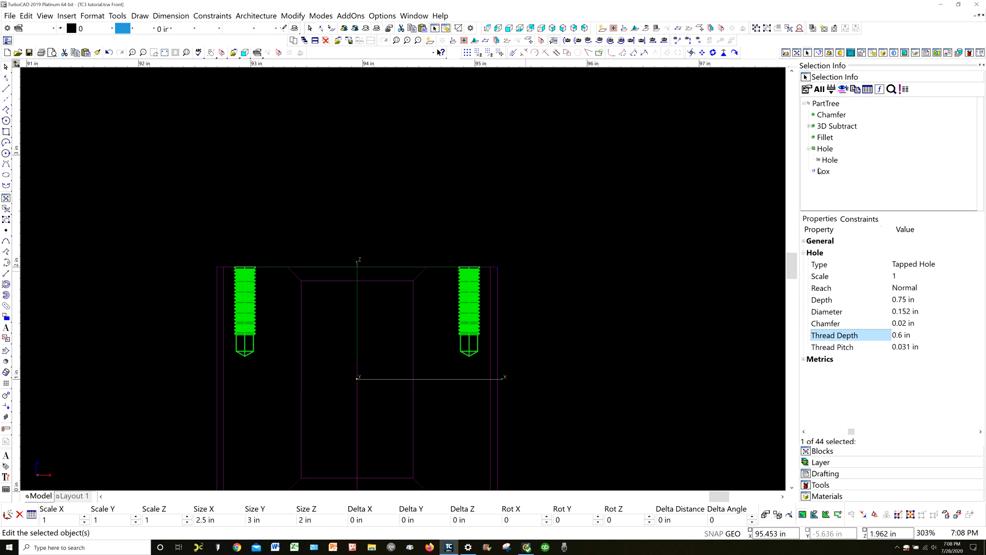
pyautogui.click(584, 286)
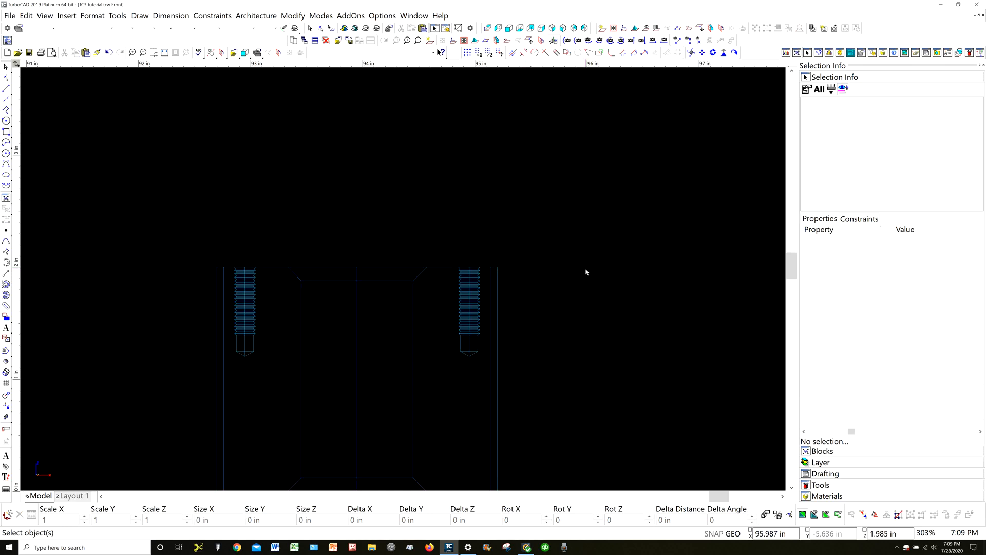
# Reselect the block, open its nested Hole entry in the part tree, and set the depth to 0.6 in
pyautogui.moveTo(525, 308); pyautogui.dragTo(377, 241)
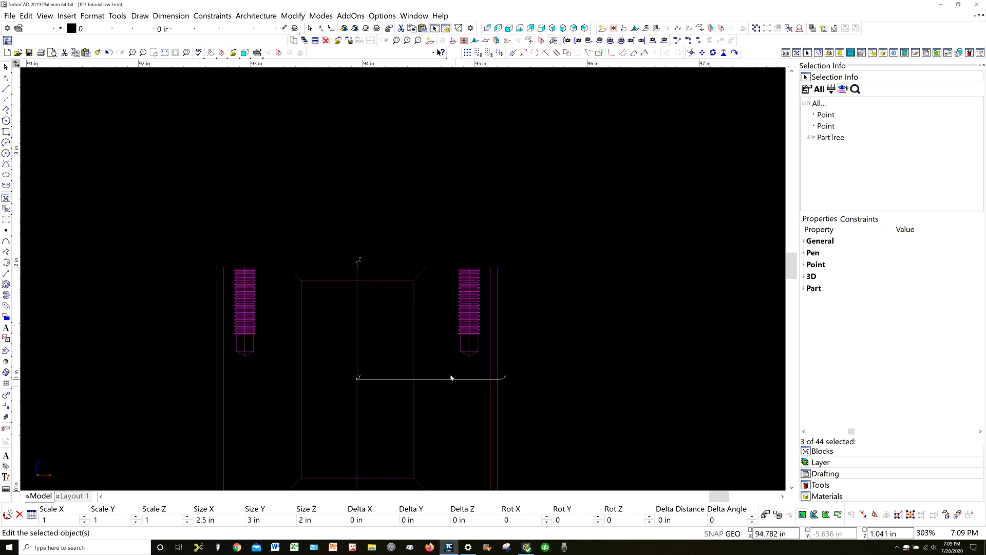
pyautogui.click(810, 138)
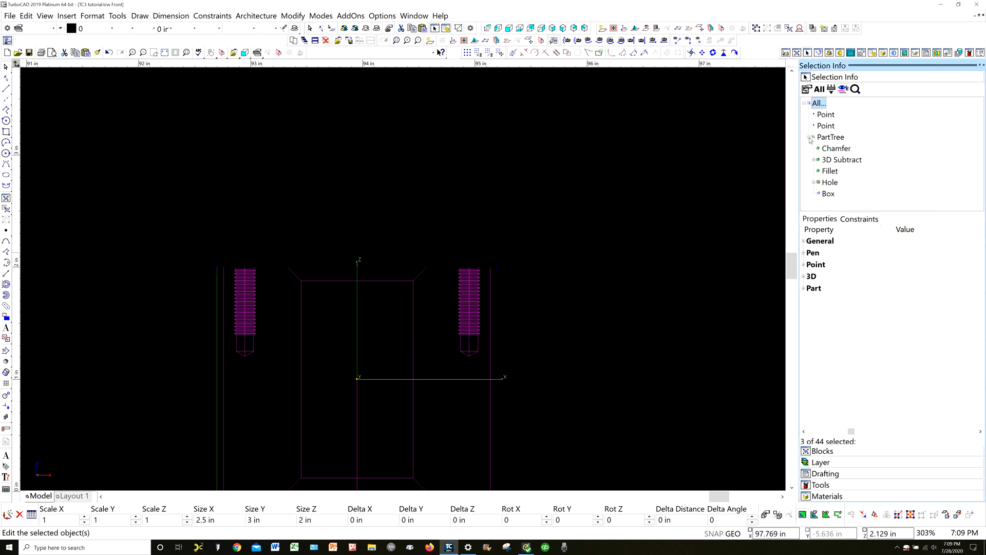
pyautogui.click(814, 183)
pyautogui.click(834, 193)
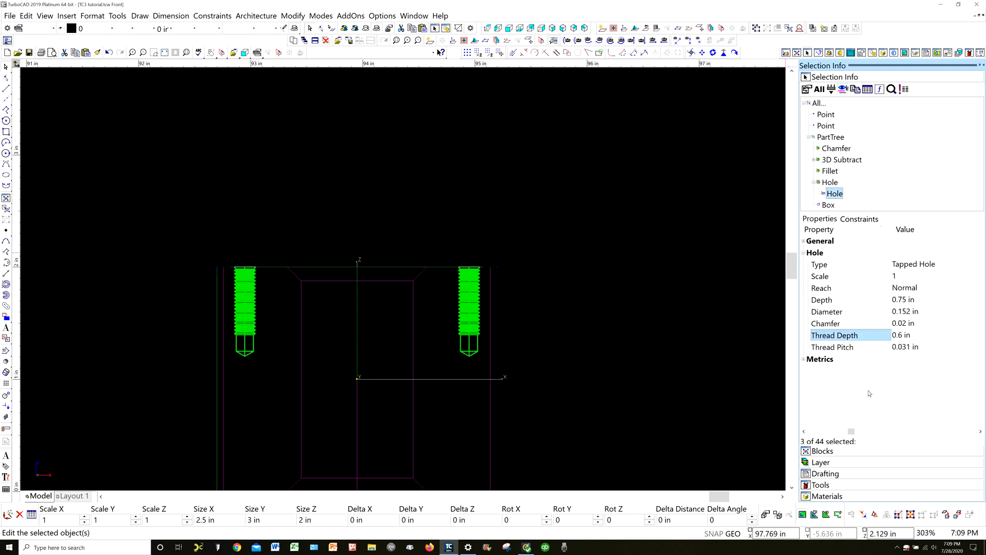
pyautogui.click(922, 302)
pyautogui.click(922, 302)
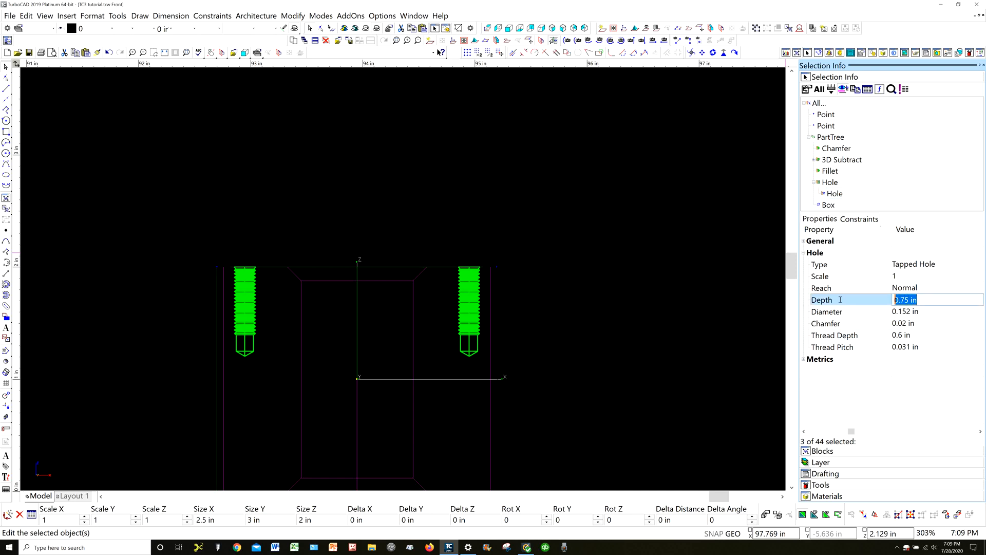
pyautogui.write('.6')
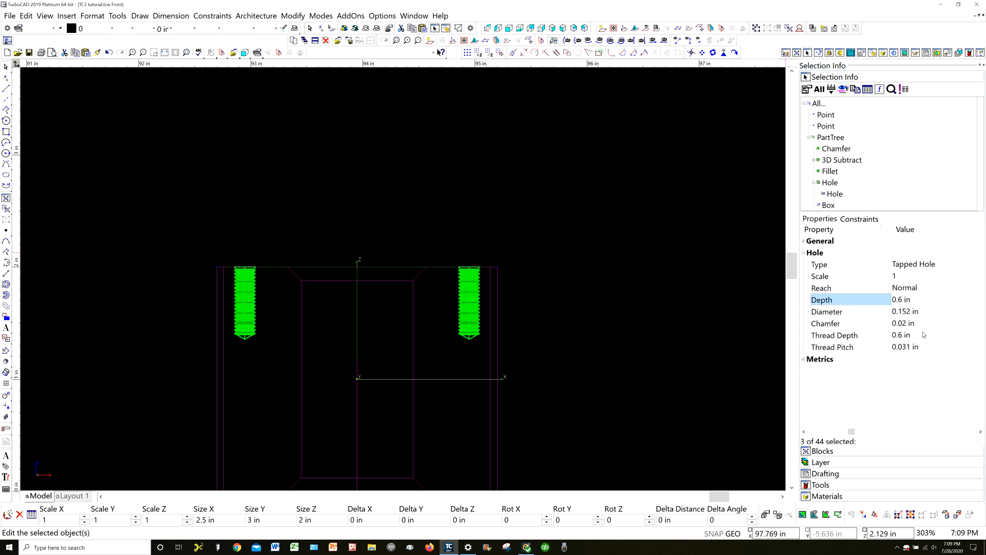
# Set the tapped holes' thread depth to 0.5 in and deselect the block
pyautogui.click(919, 336)
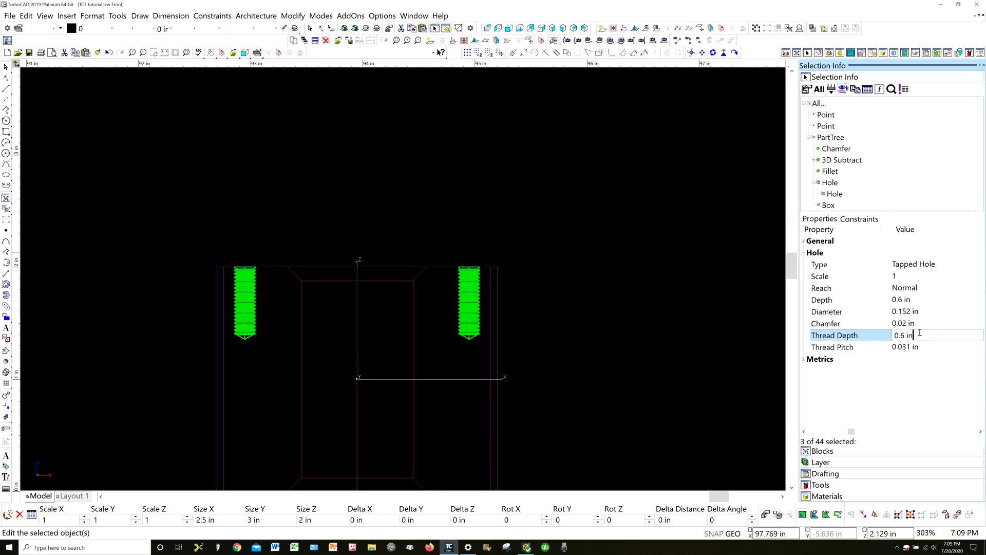
pyautogui.write('.5')
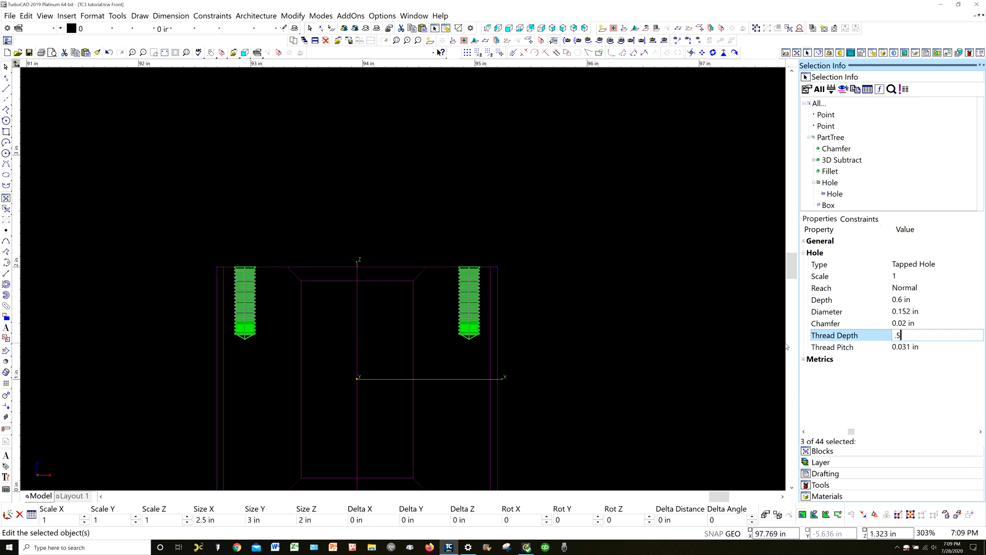
pyautogui.press('Return')
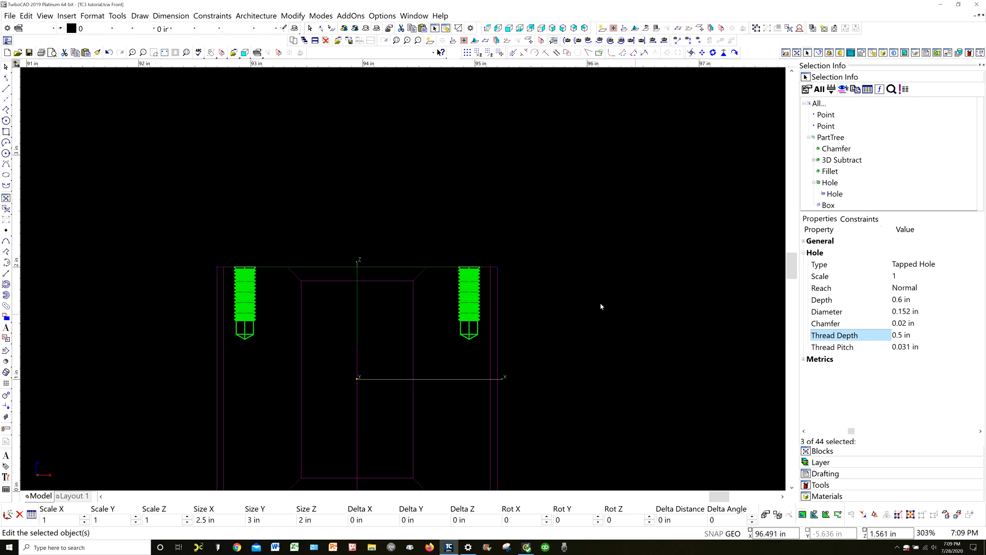
pyautogui.click(576, 289)
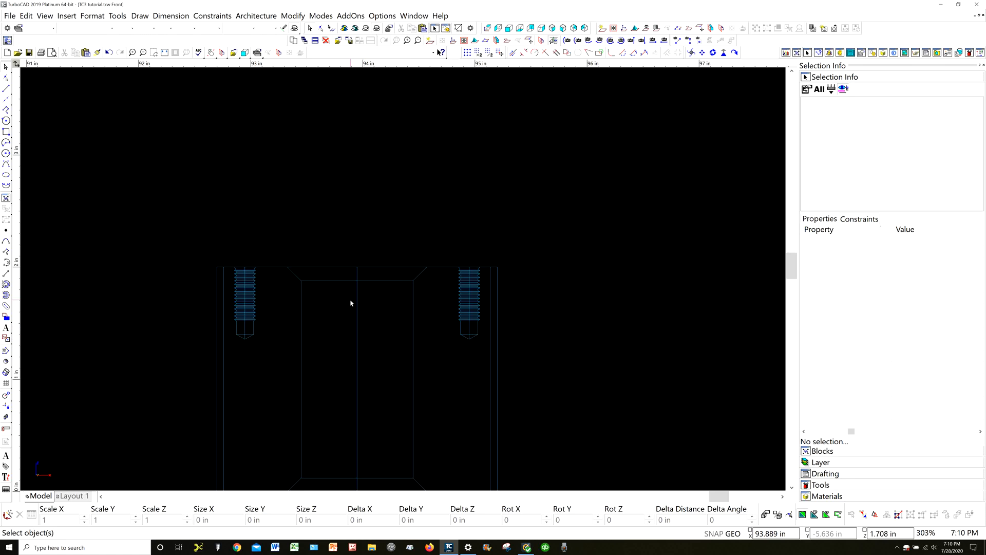
# Return to the World Plan view and check the tapped hole's depth dimensions in the FS View
pyautogui.scroll(-4, 403, 282)
pyautogui.scroll(-2, 403, 281)
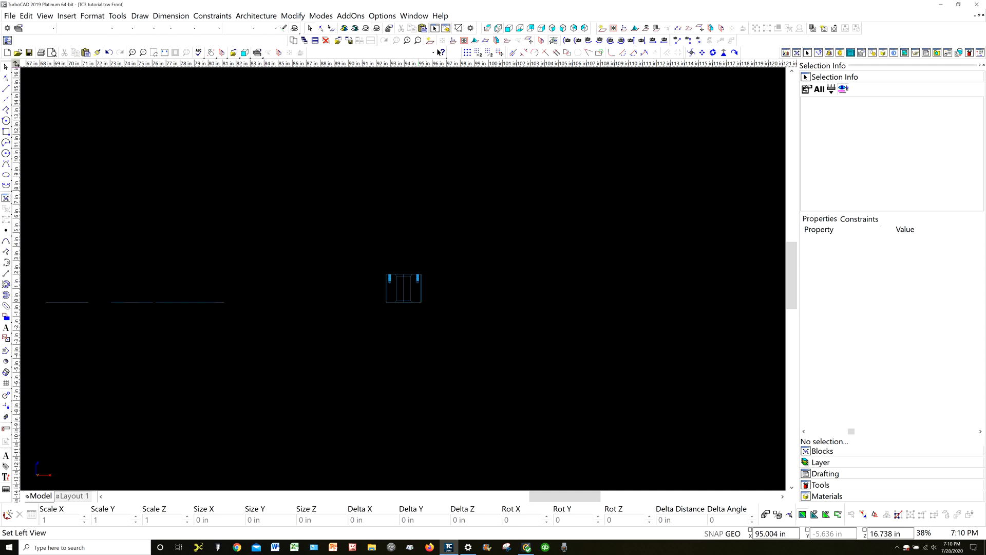
pyautogui.click(488, 29)
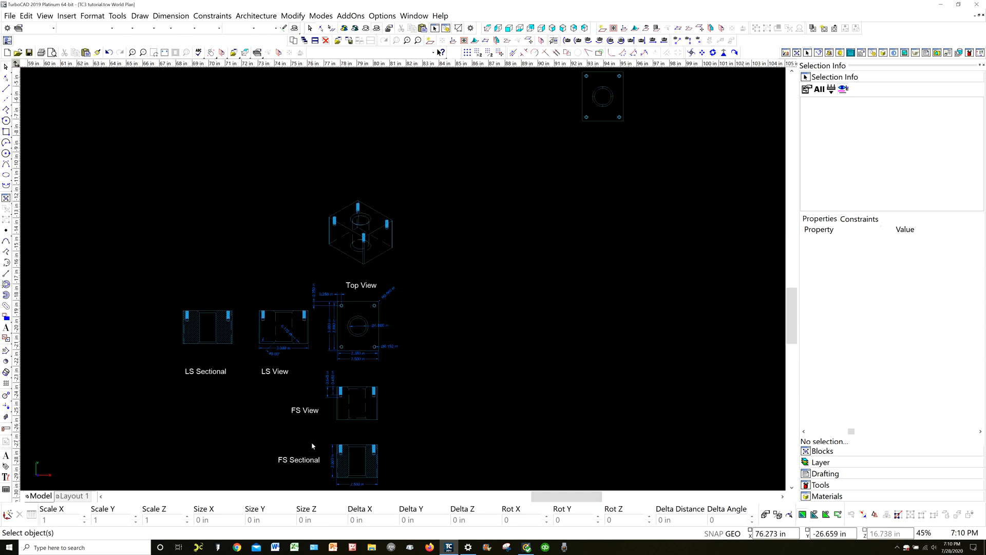
pyautogui.scroll(5, 338, 401)
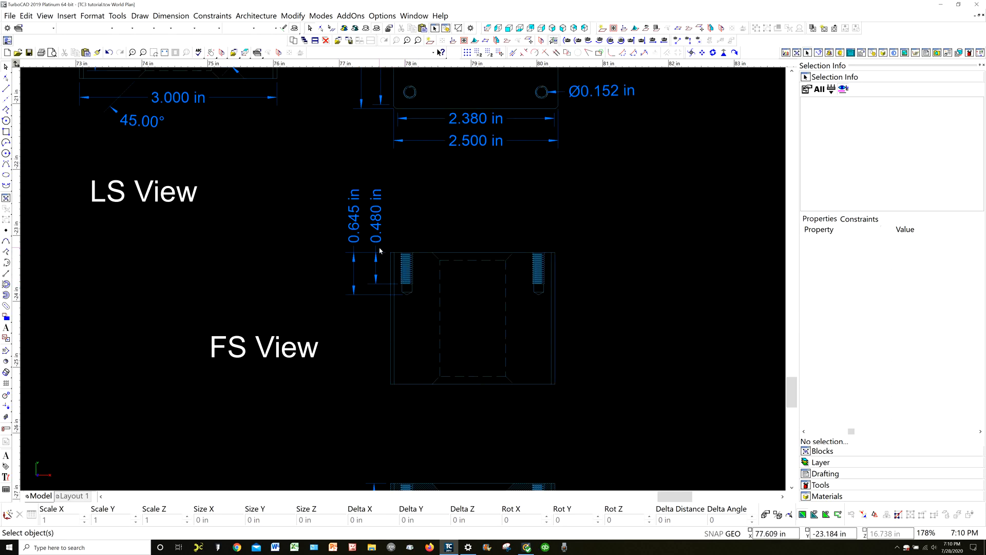
pyautogui.scroll(-3, 427, 310)
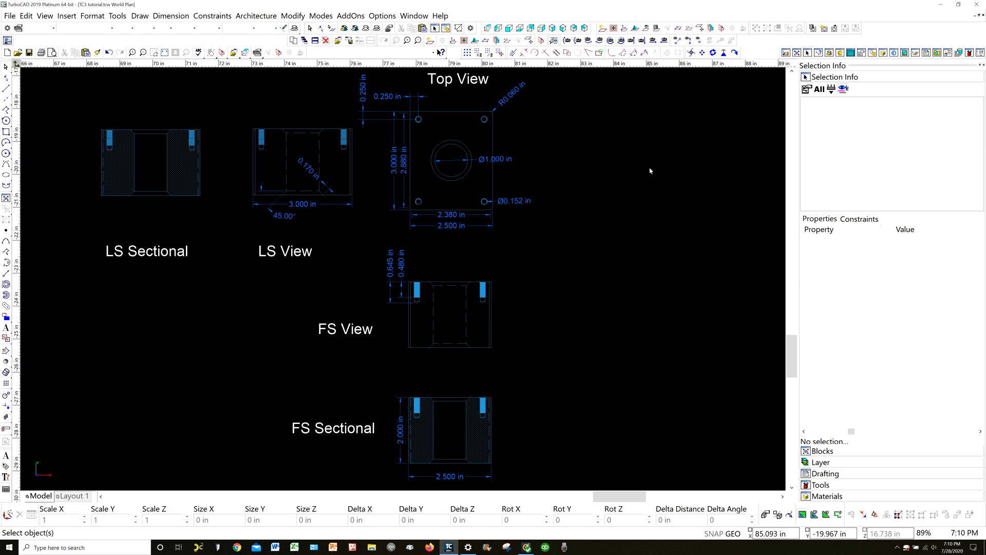
# Select the 3D block as a Part to show its part tree
pyautogui.scroll(-5, 650, 171)
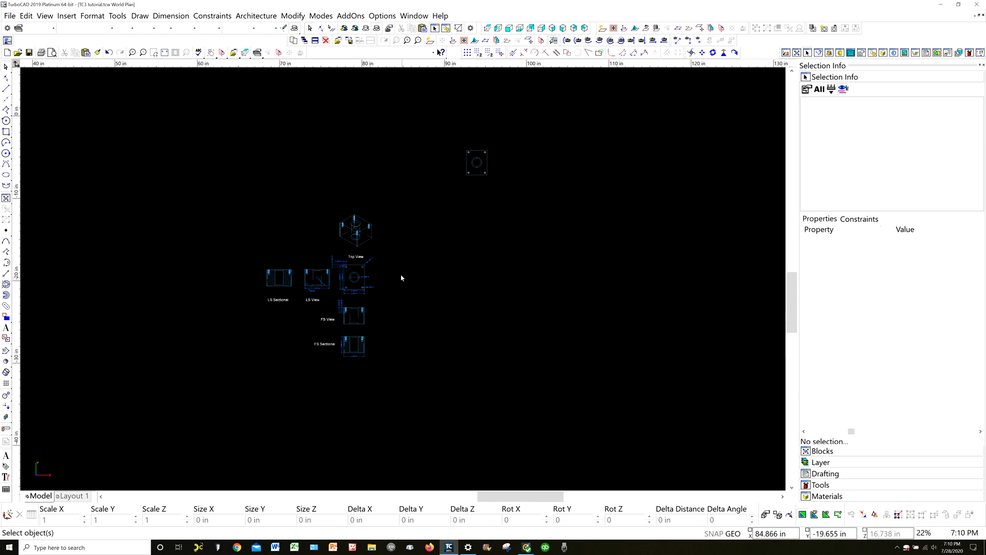
pyautogui.rightClick(484, 176)
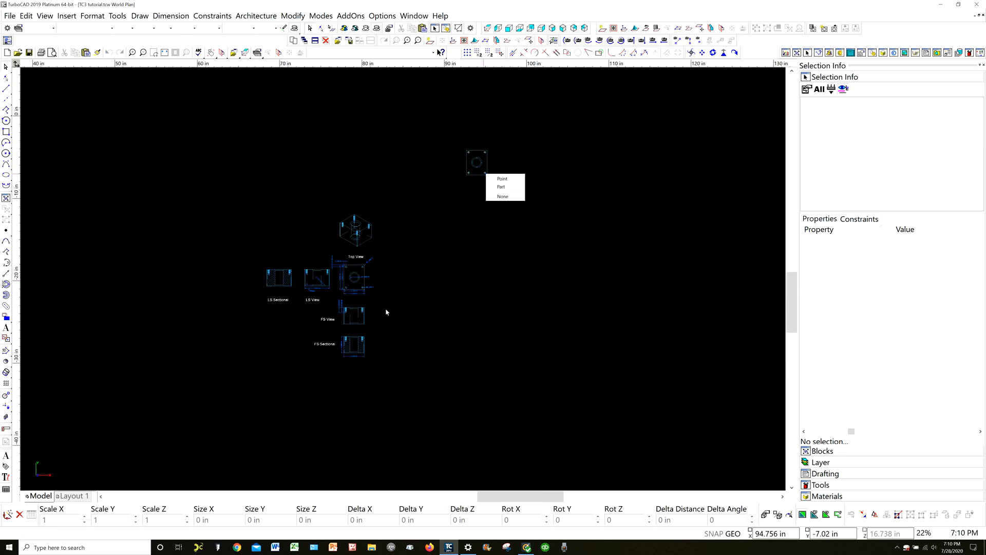
pyautogui.click(506, 186)
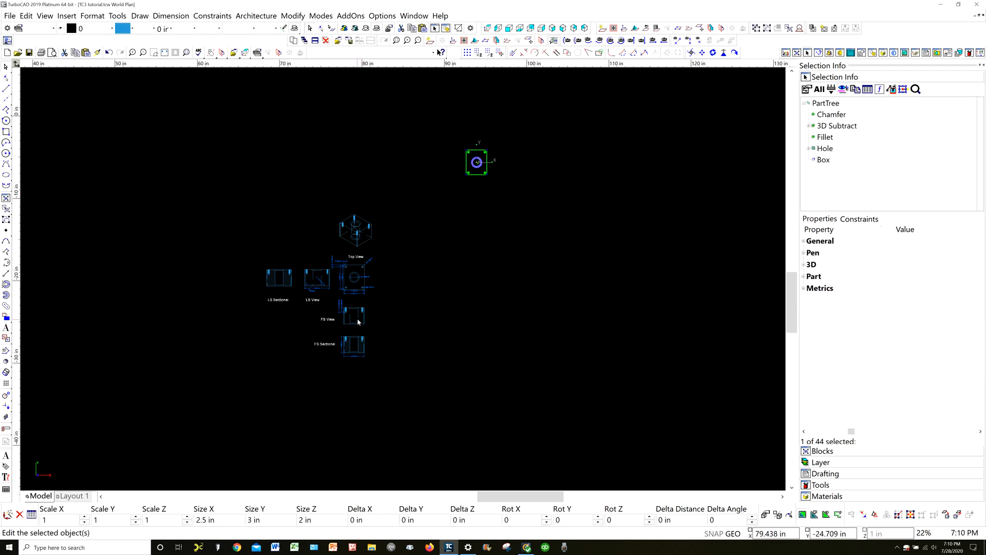
# Open the block's nested Hole entry, compare its depth properties with the FS View's hole depth dimensions, and deselect the block
pyautogui.scroll(5, 363, 303)
pyautogui.scroll(3, 416, 273)
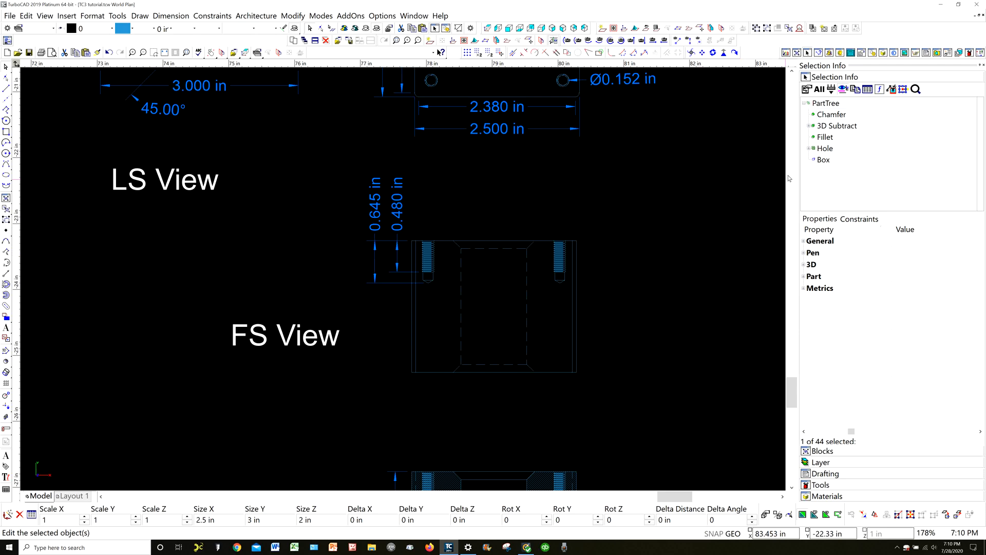
pyautogui.click(810, 149)
pyautogui.click(829, 160)
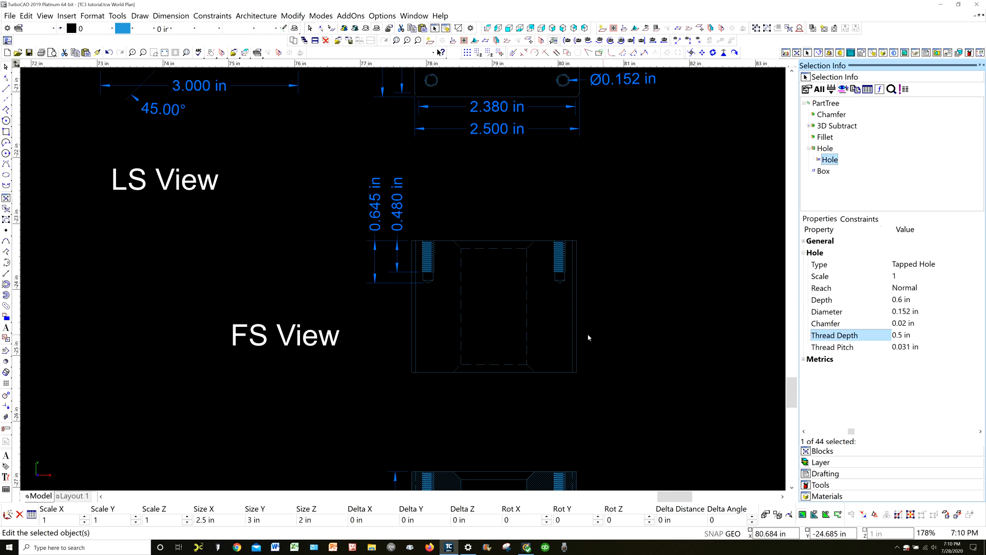
pyautogui.scroll(3, 416, 278)
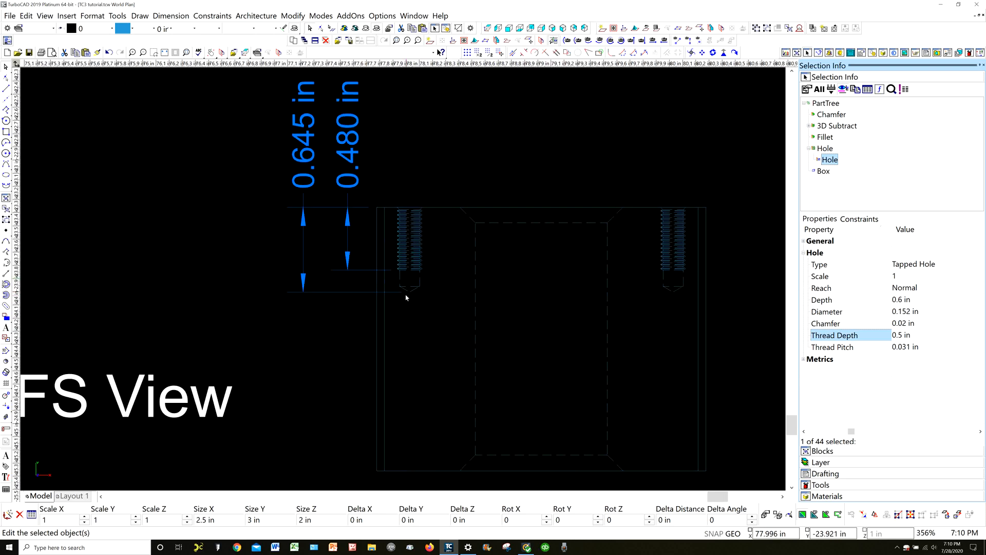
pyautogui.click(334, 321)
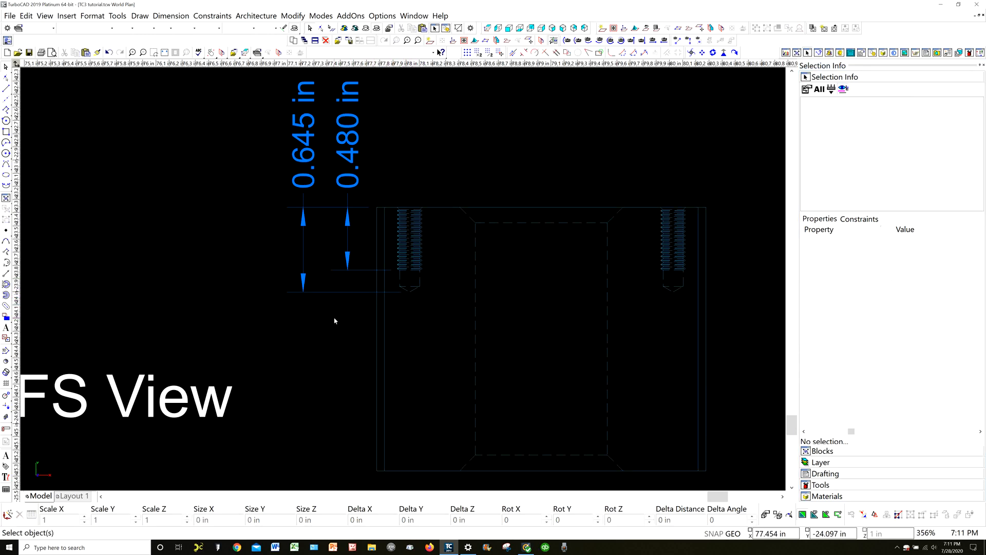
# Move the FS View's overall hole depth dimension's lower point from the drill tip to the bottom corner of the hole's straight wall, and deselect it
pyautogui.click(344, 293)
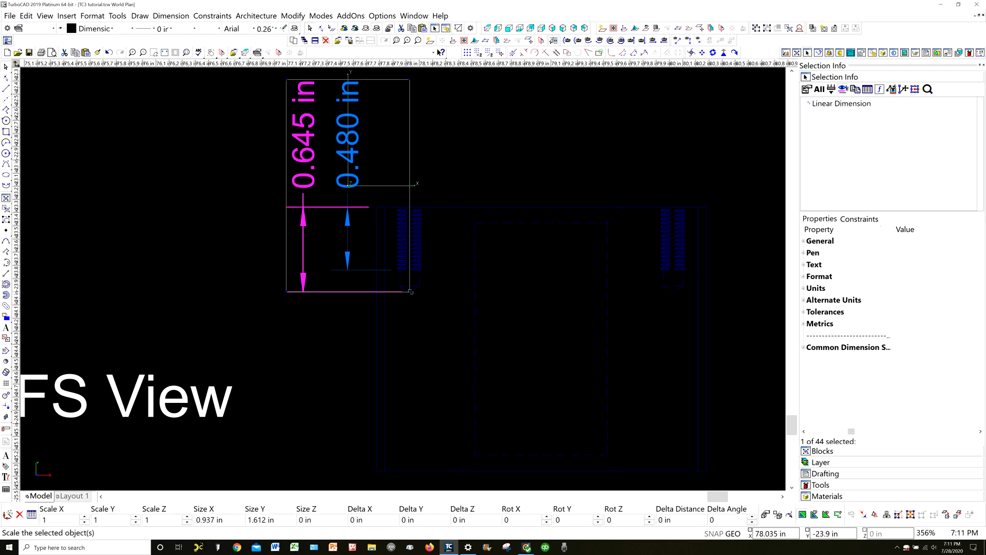
pyautogui.scroll(3, 403, 279)
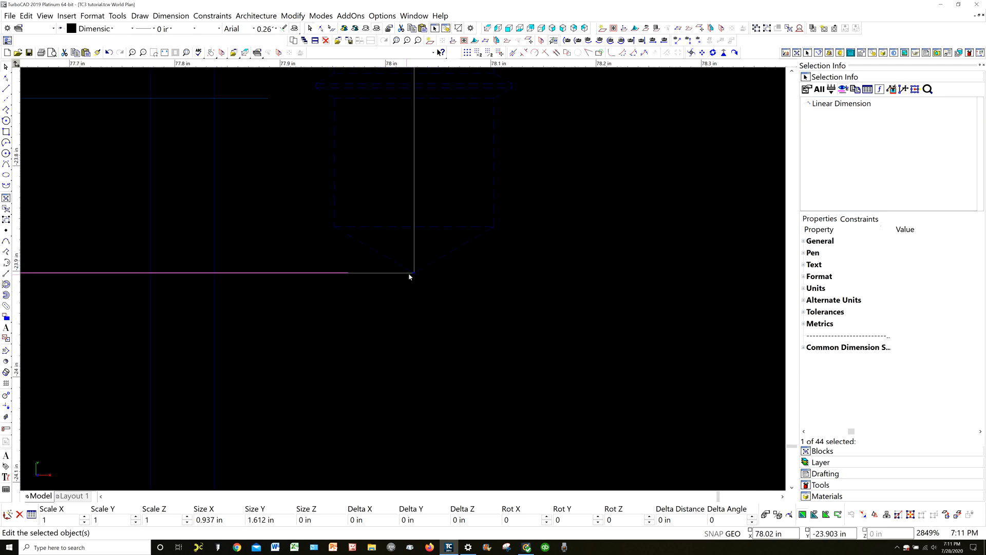
pyautogui.moveTo(415, 272); pyautogui.dragTo(337, 228)
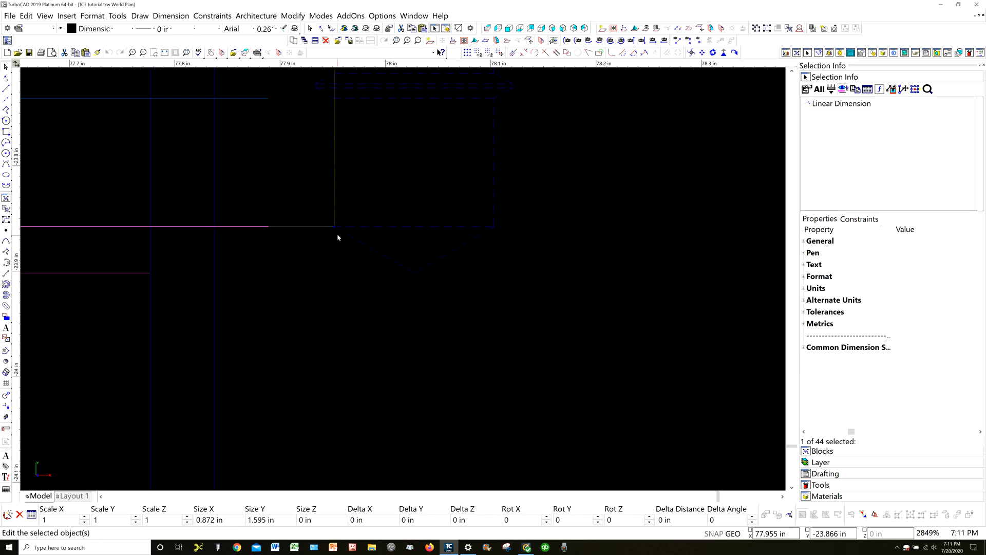
pyautogui.scroll(-3, 403, 282)
pyautogui.scroll(-3, 403, 282)
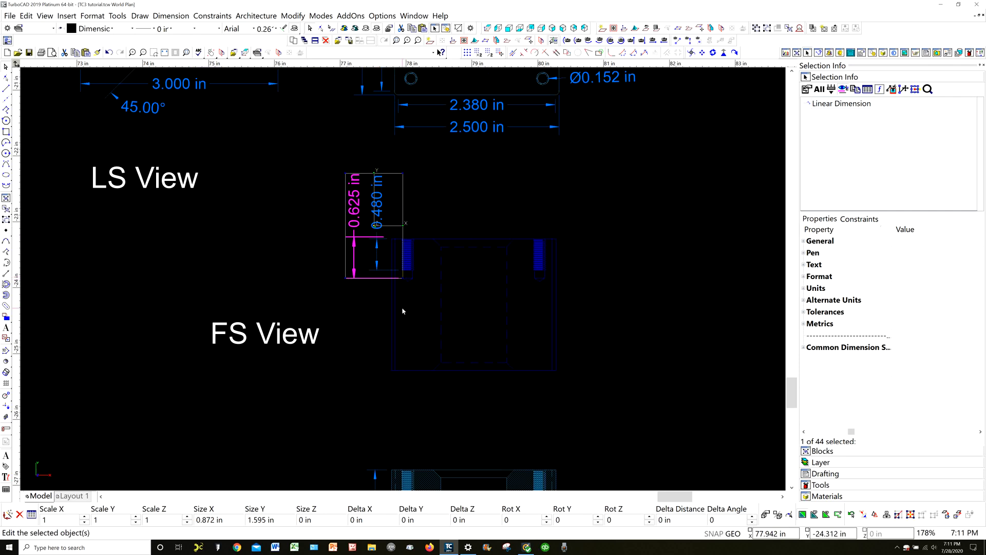
pyautogui.scroll(3, 404, 282)
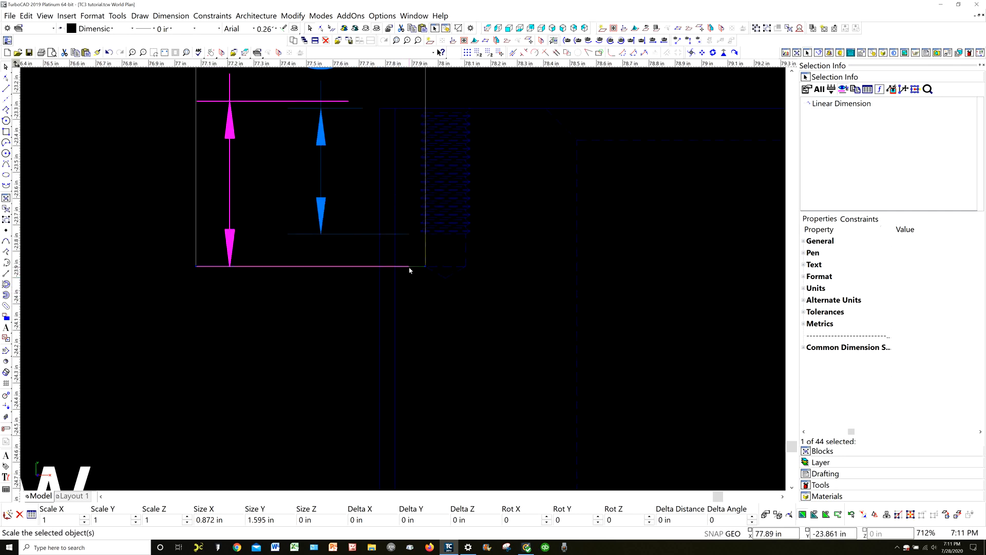
pyautogui.scroll(-2, 410, 269)
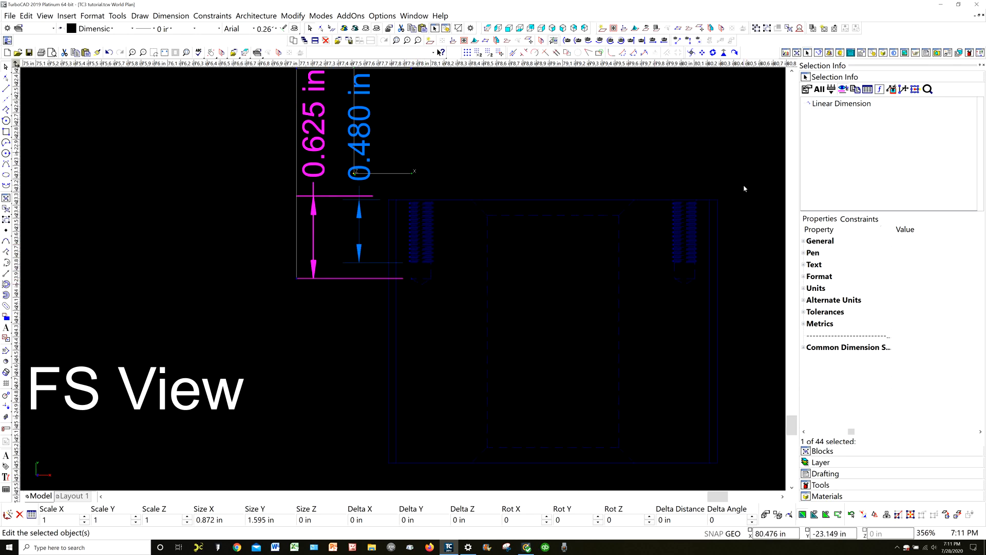
pyautogui.scroll(-4, 400, 282)
pyautogui.scroll(-4, 398, 274)
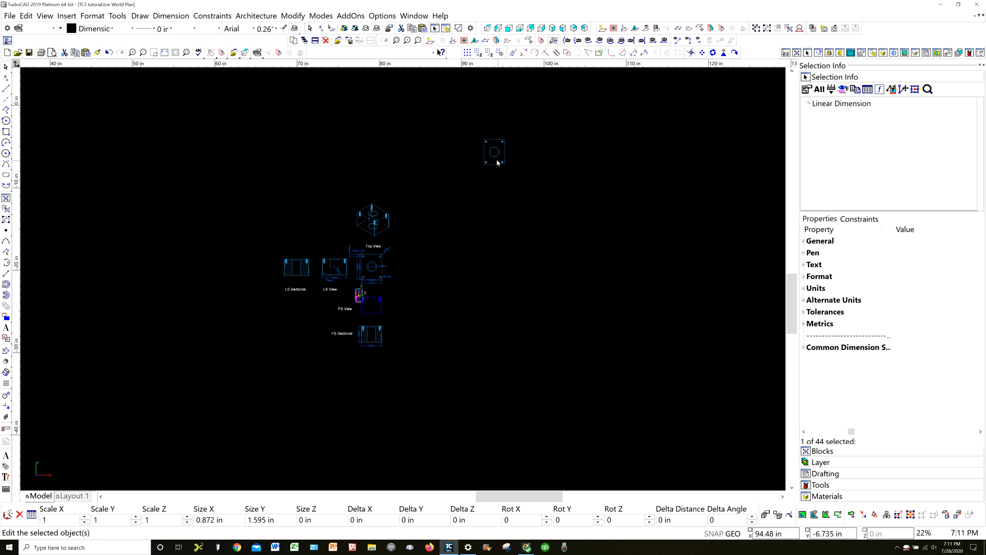
pyautogui.press('Escape')
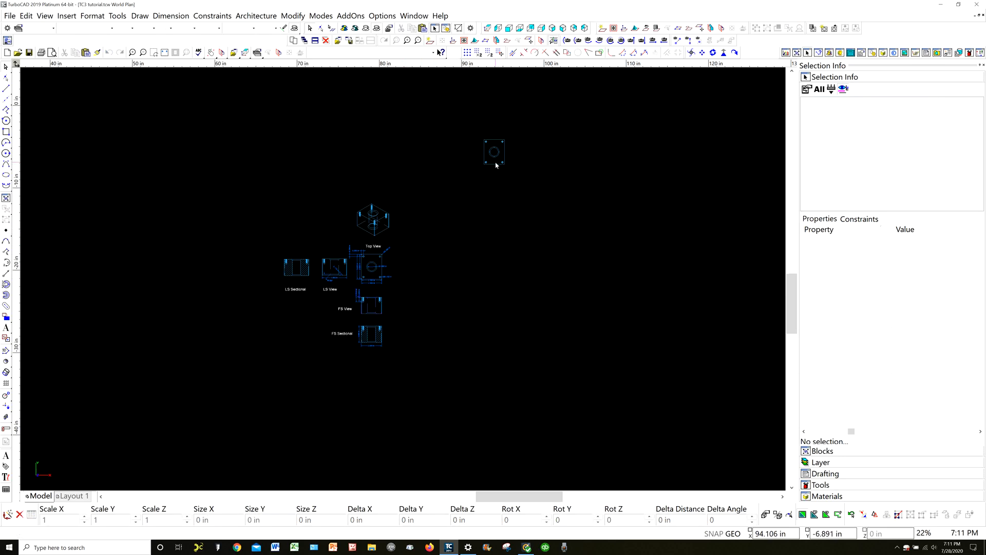
# Reselect the 3D block, open its nested Hole entry, compare its depth and thread depth with the FS View's dimensions, and deselect the block
pyautogui.click(495, 163)
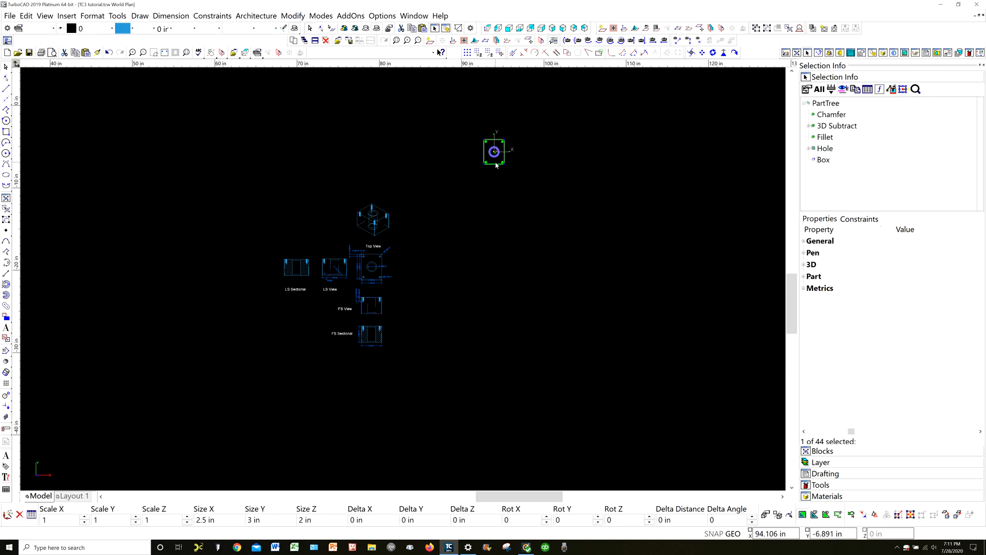
pyautogui.click(810, 149)
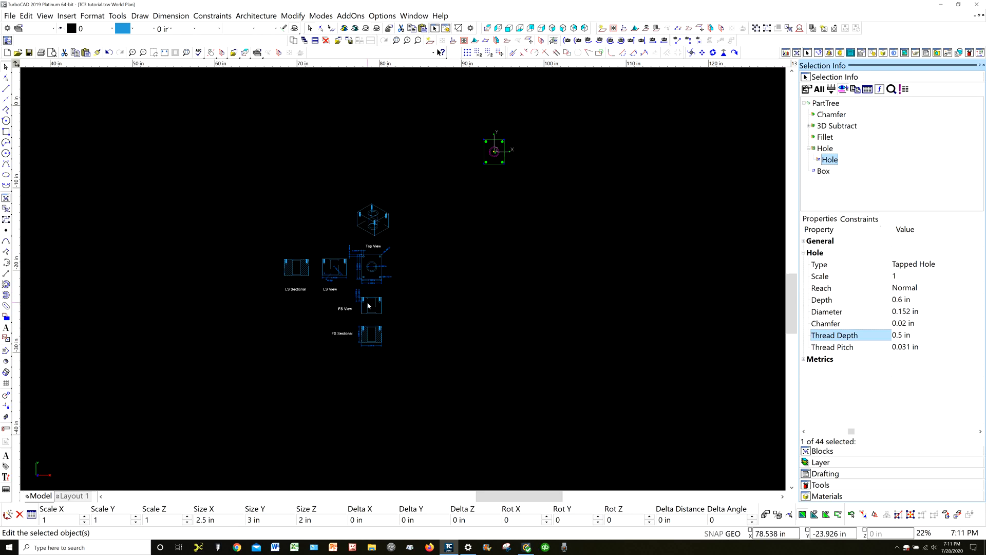
pyautogui.scroll(5, 367, 306)
pyautogui.scroll(3, 401, 280)
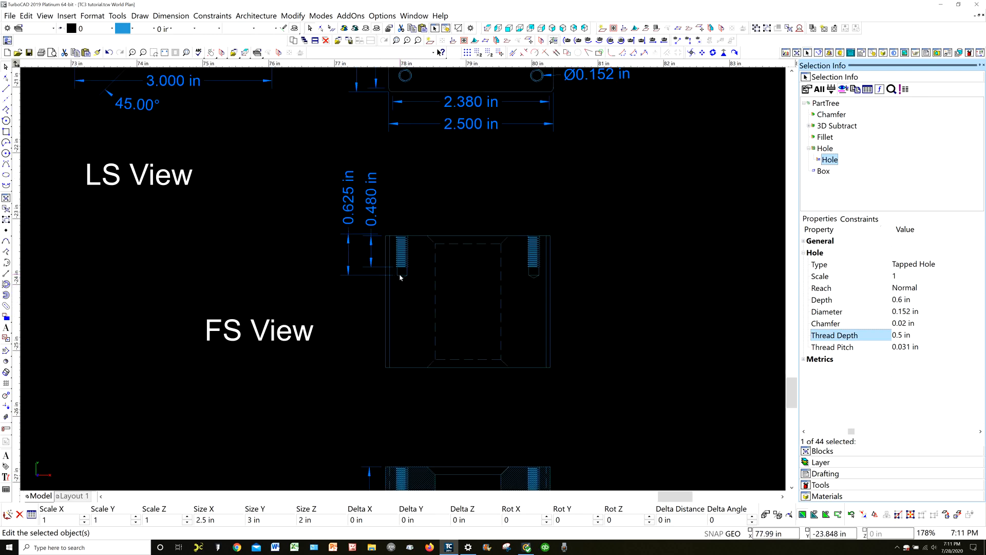
pyautogui.scroll(3, 400, 278)
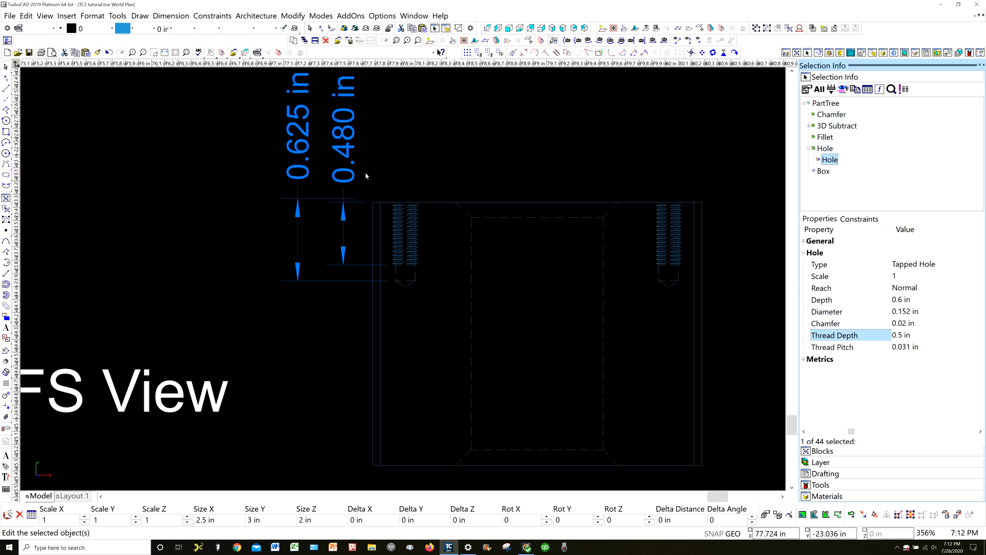
pyautogui.scroll(-1, 365, 180)
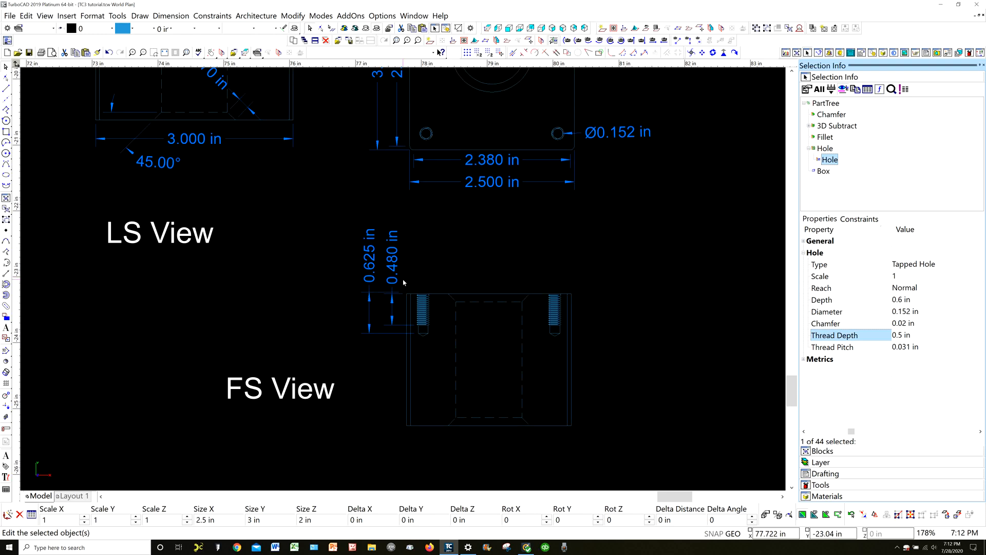
pyautogui.scroll(-1, 403, 282)
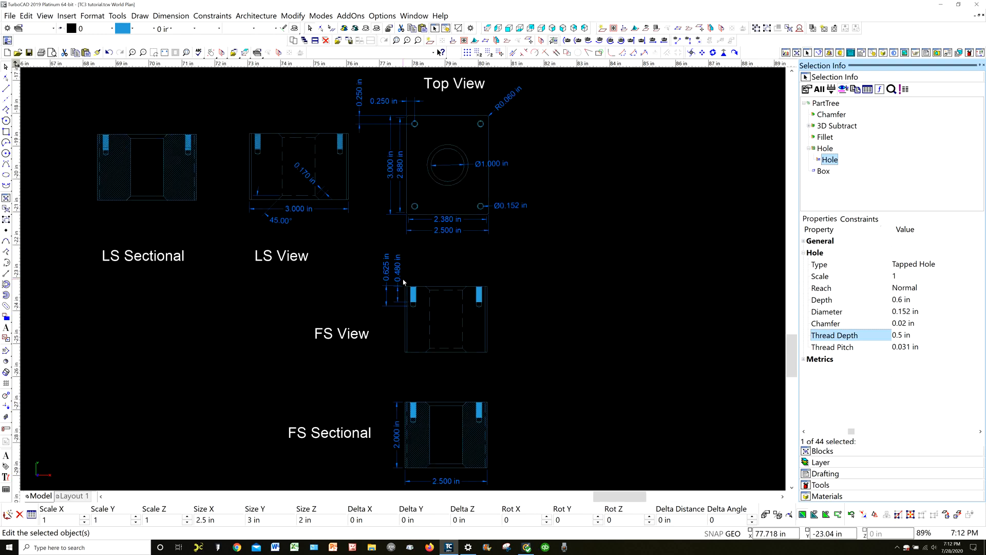
pyautogui.scroll(-1, 403, 282)
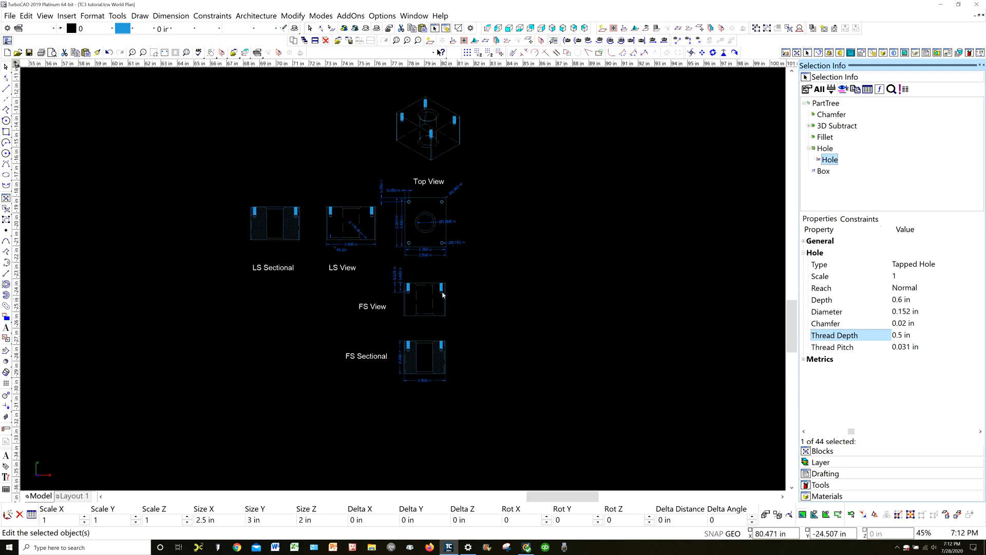
pyautogui.scroll(1, 443, 294)
pyautogui.scroll(-1, 400, 275)
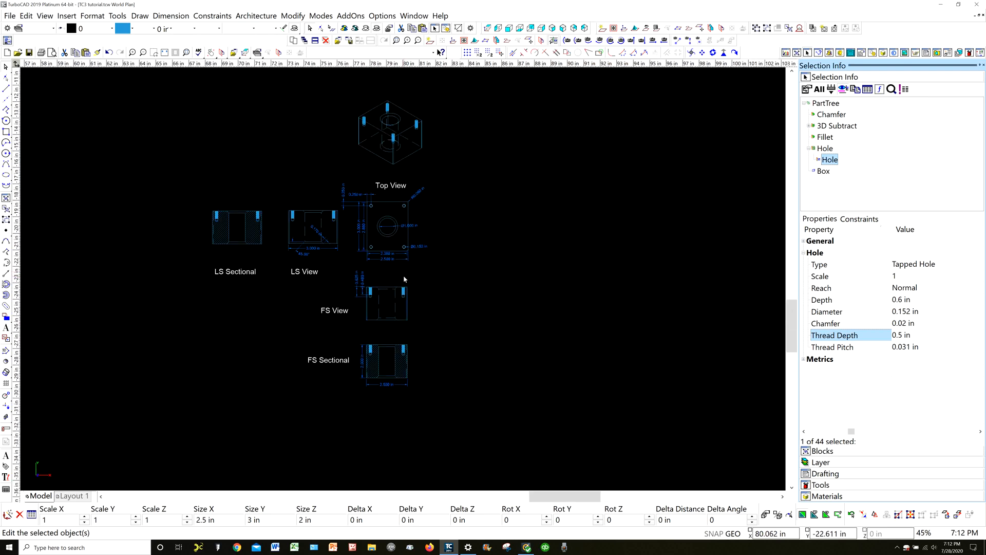
pyautogui.scroll(-1, 404, 280)
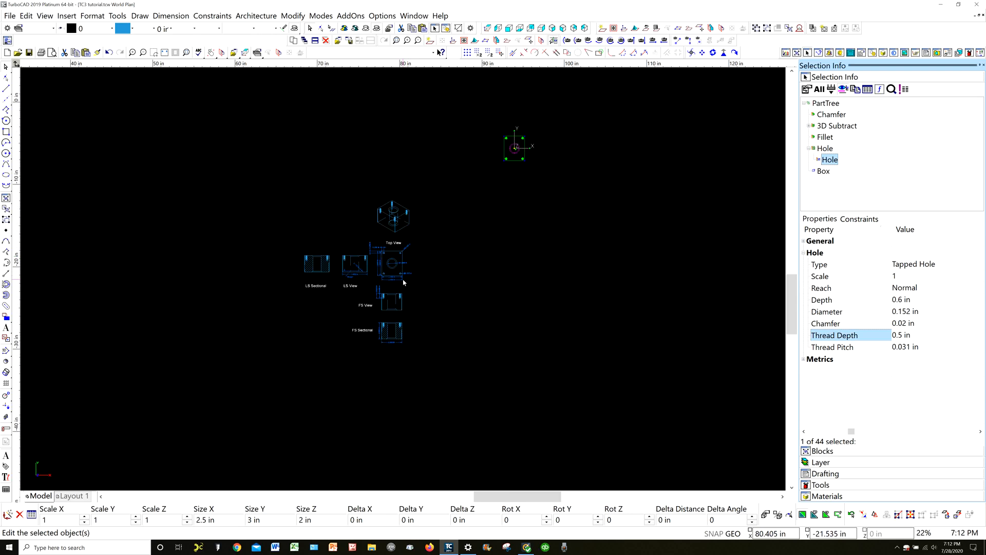
pyautogui.click(542, 216)
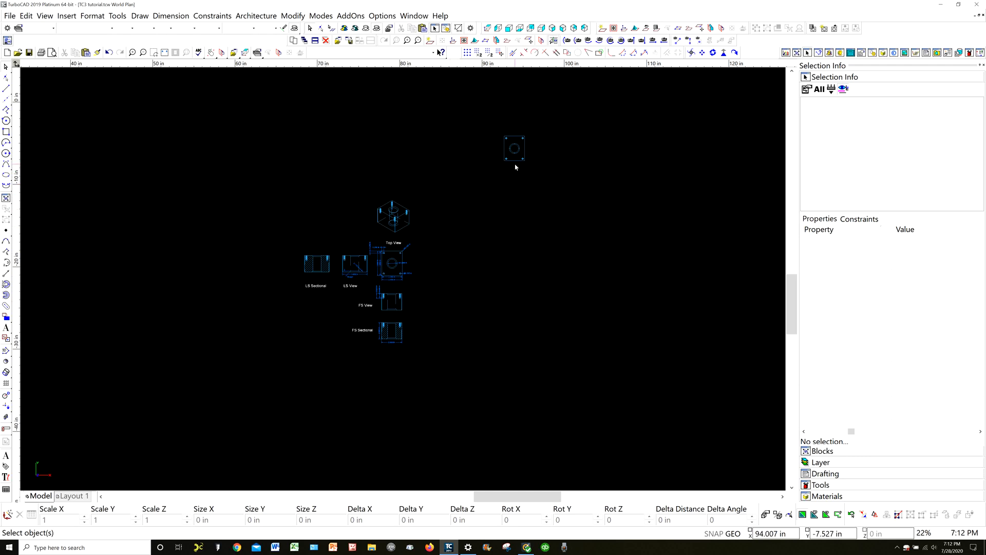
# Choose the linear dimension among the overlapping objects at the Top View's upper-left hole, and deselect it
pyautogui.scroll(2, 513, 161)
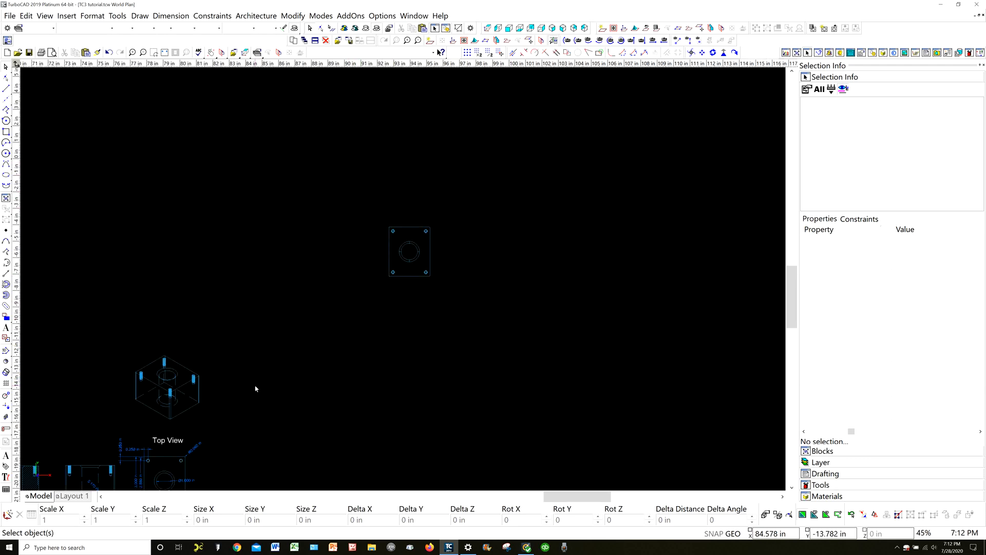
pyautogui.scroll(-2, 407, 282)
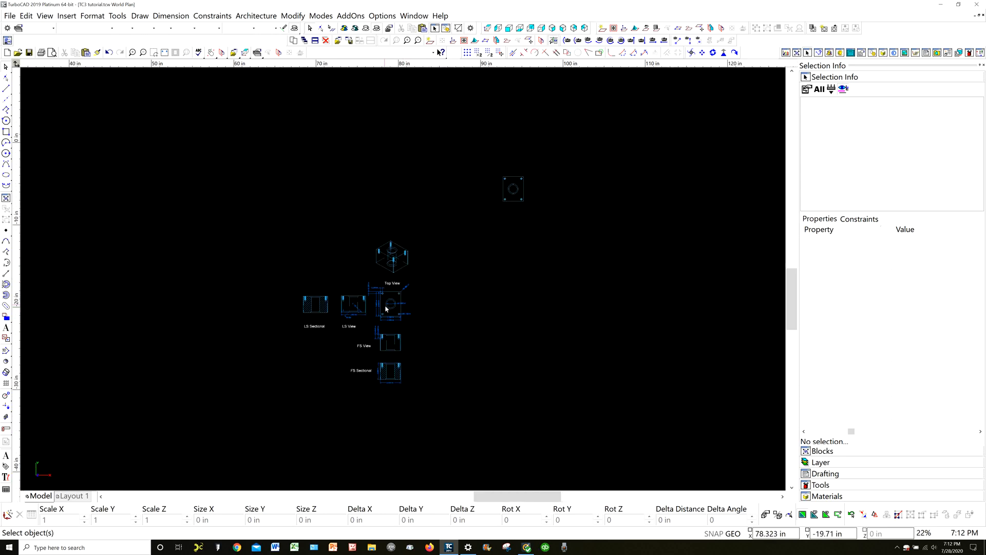
pyautogui.scroll(4, 424, 286)
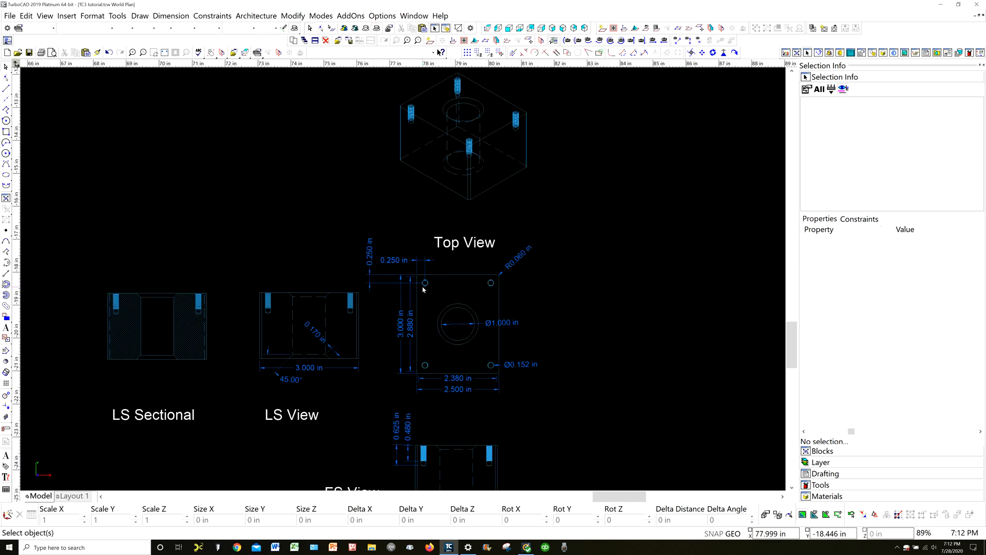
pyautogui.click(422, 284)
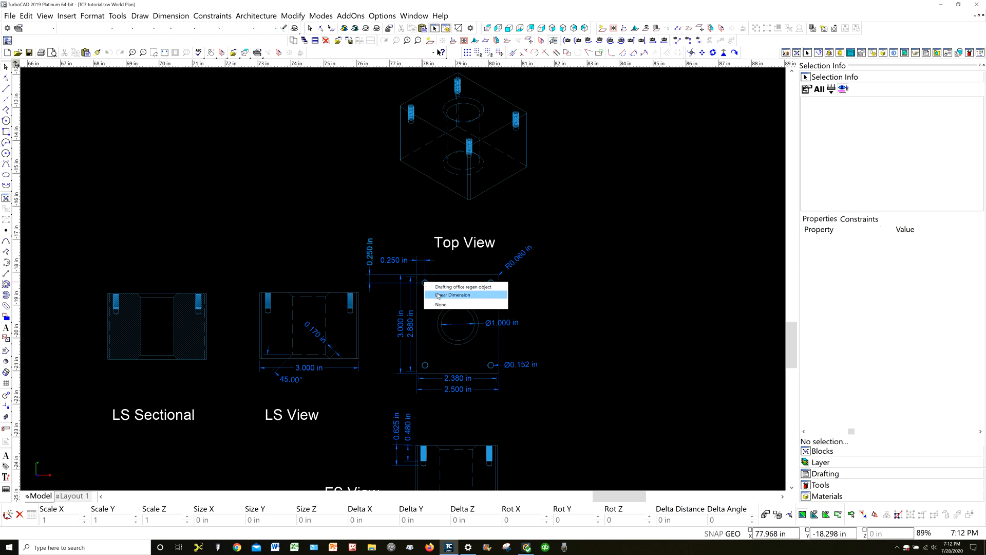
pyautogui.click(438, 296)
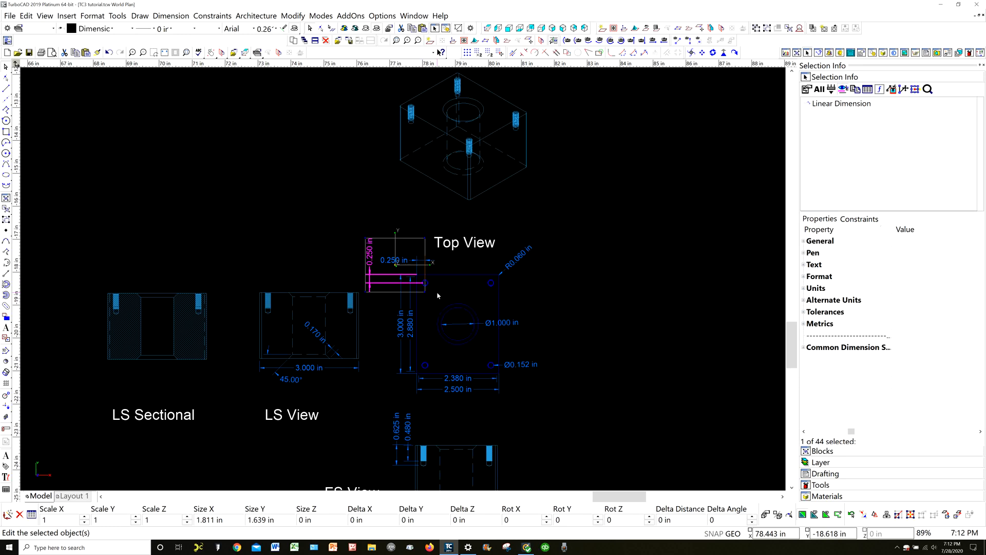
pyautogui.click(649, 280)
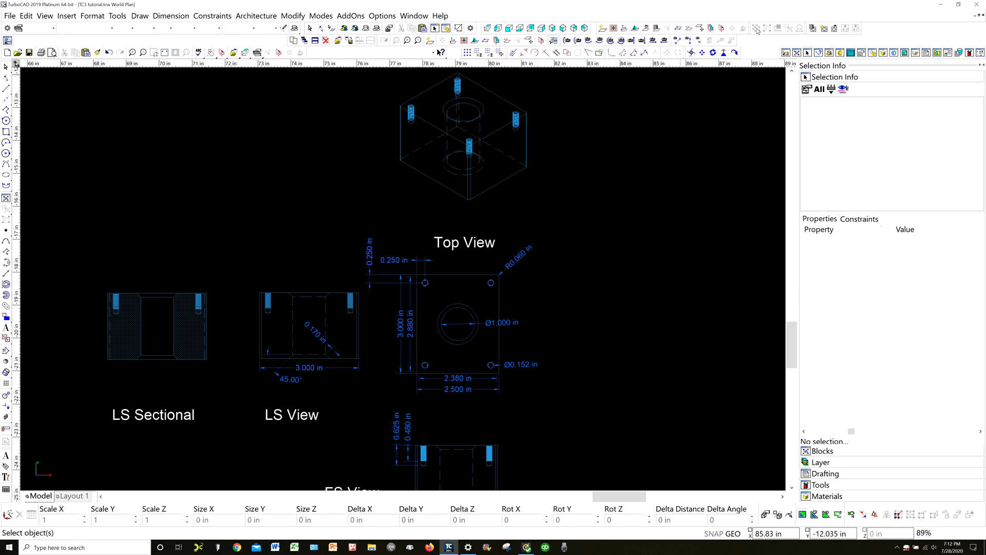
# Review the General, Desktop and Preferences pages of Program Setup, including the option to choose among several entities in the selection aperture, and close it
pyautogui.click(385, 16)
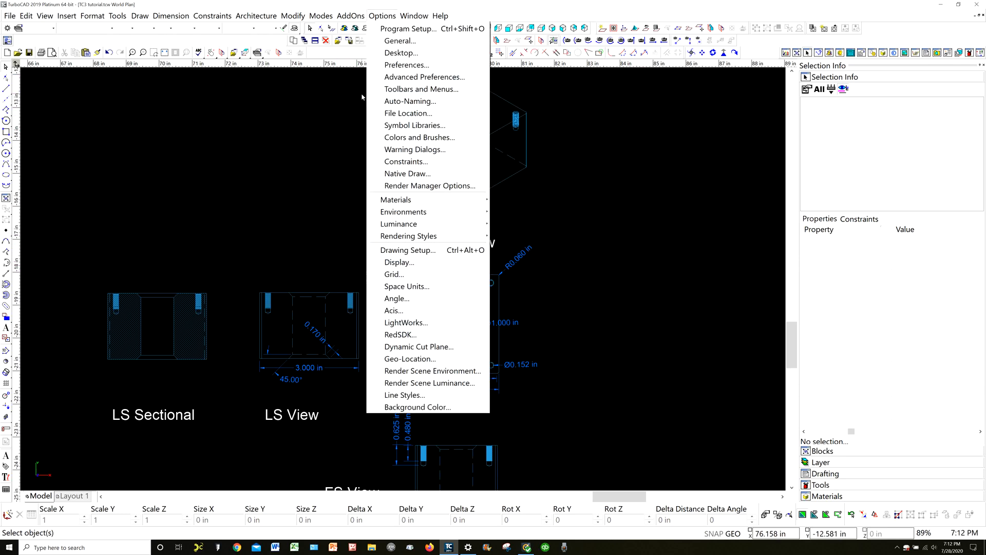
pyautogui.click(403, 66)
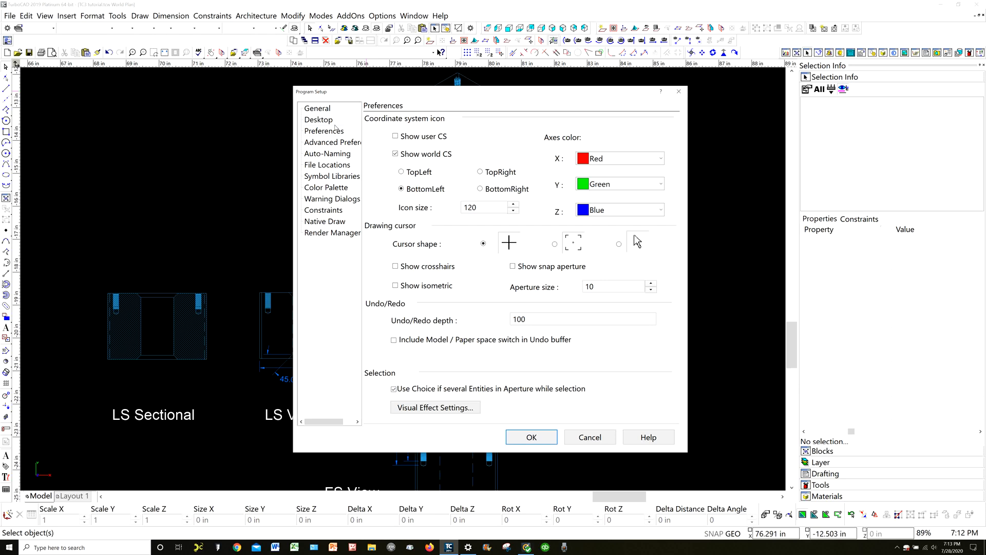
pyautogui.click(318, 119)
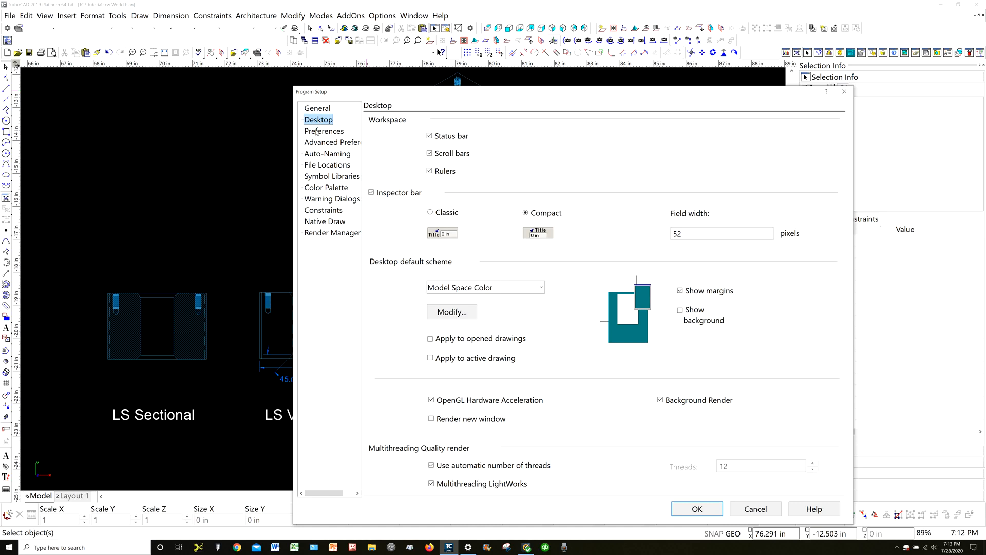
pyautogui.click(313, 109)
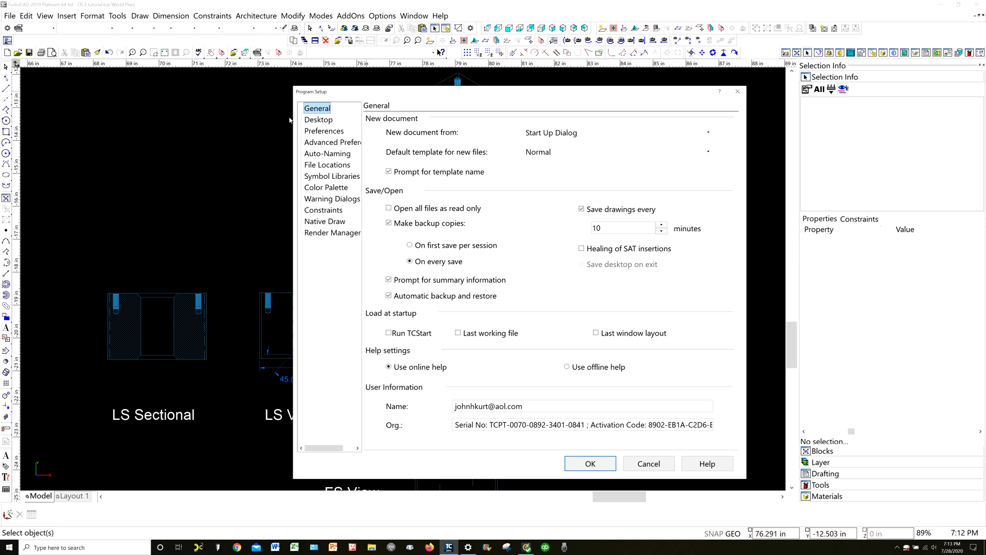
pyautogui.click(315, 121)
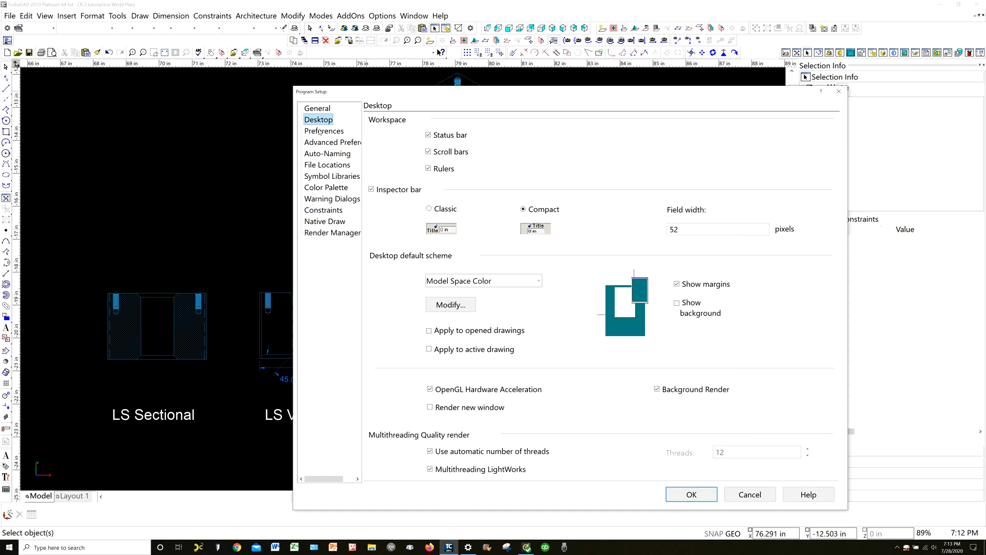
pyautogui.click(322, 132)
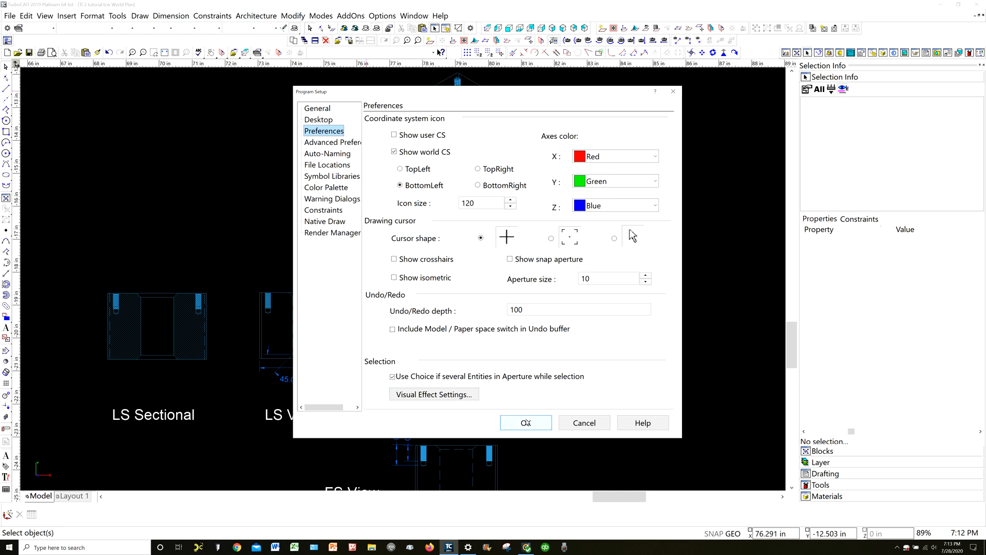
pyautogui.click(526, 420)
pyautogui.click(526, 420)
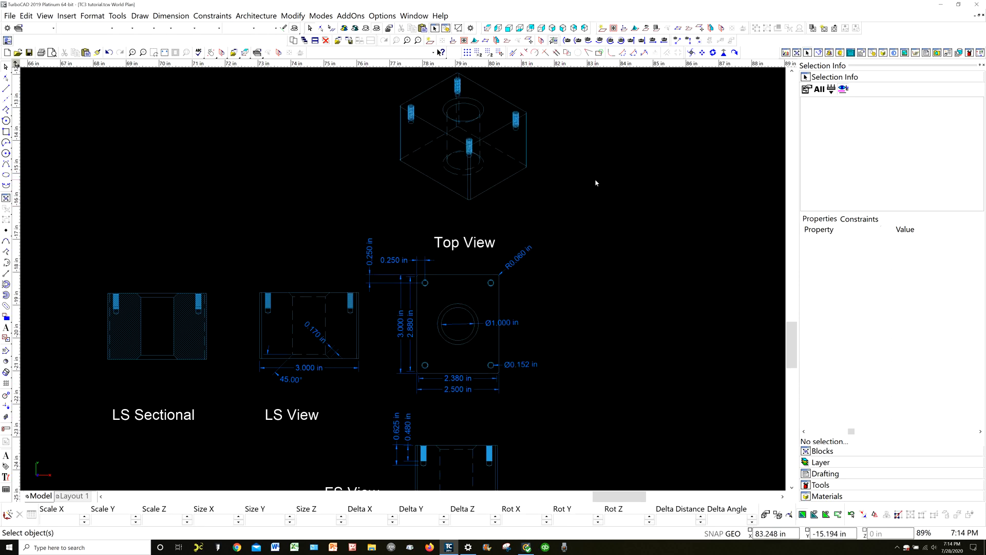
# Review the Selector 3D properties, including the coordinate system and Inspector Bar options, and close them without changes
pyautogui.rightClick(579, 191)
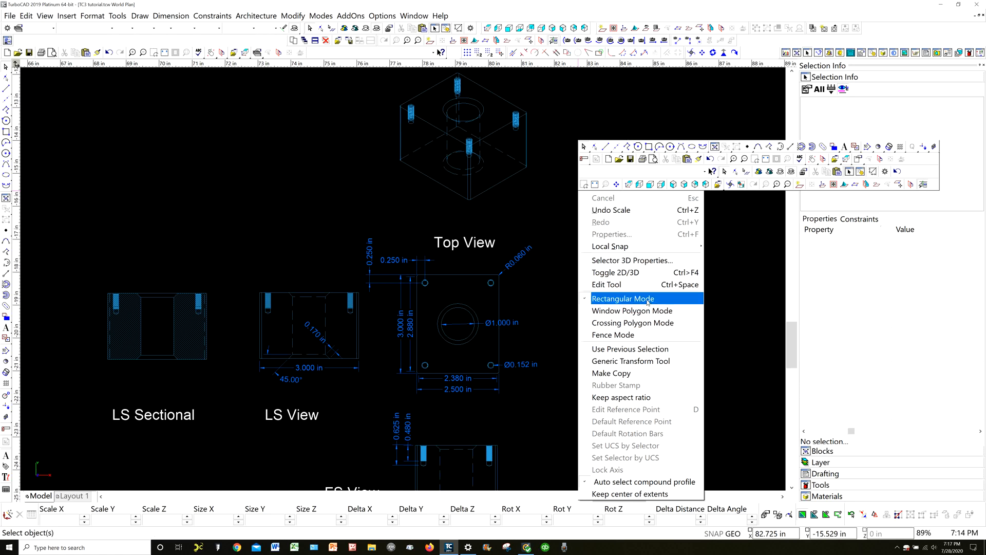
pyautogui.click(613, 261)
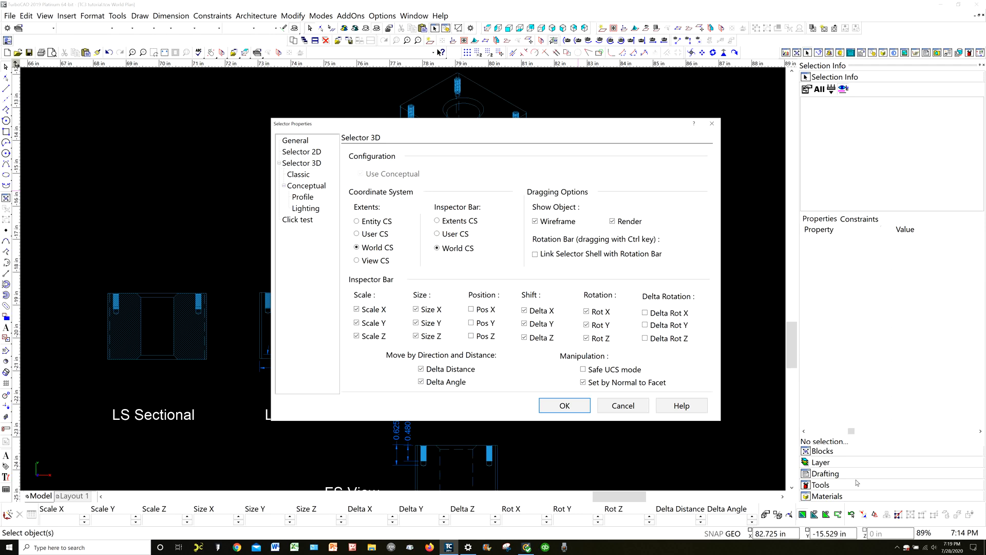
pyautogui.click(615, 407)
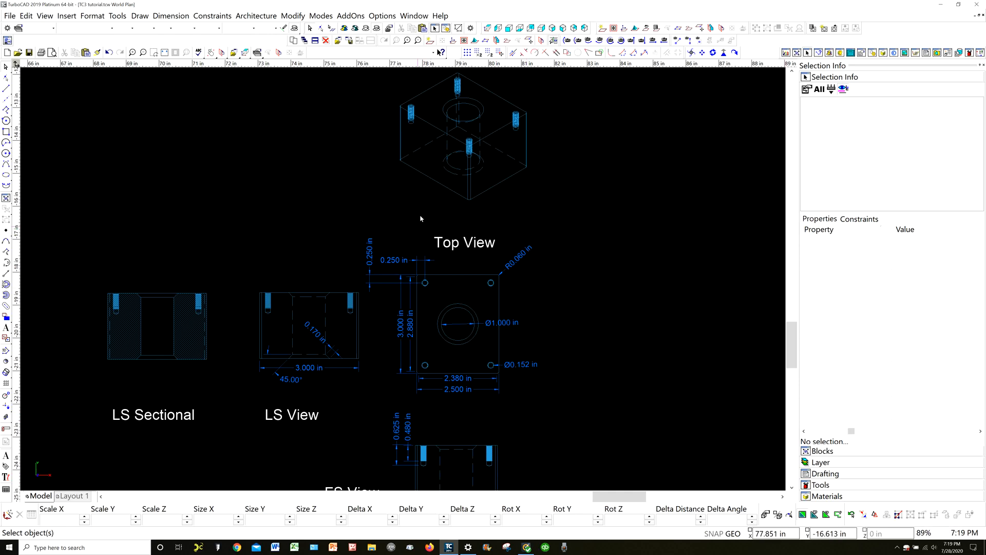
# Select the isometric block view, toggle Keep aspect ratio, try an X scale of 0.9, and undo the scaling
pyautogui.click(440, 130)
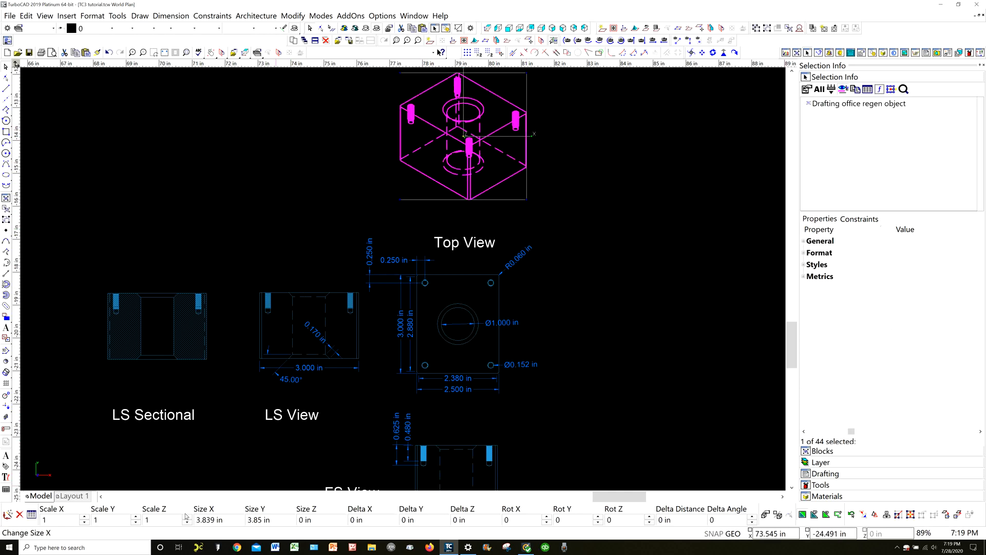
pyautogui.click(62, 521)
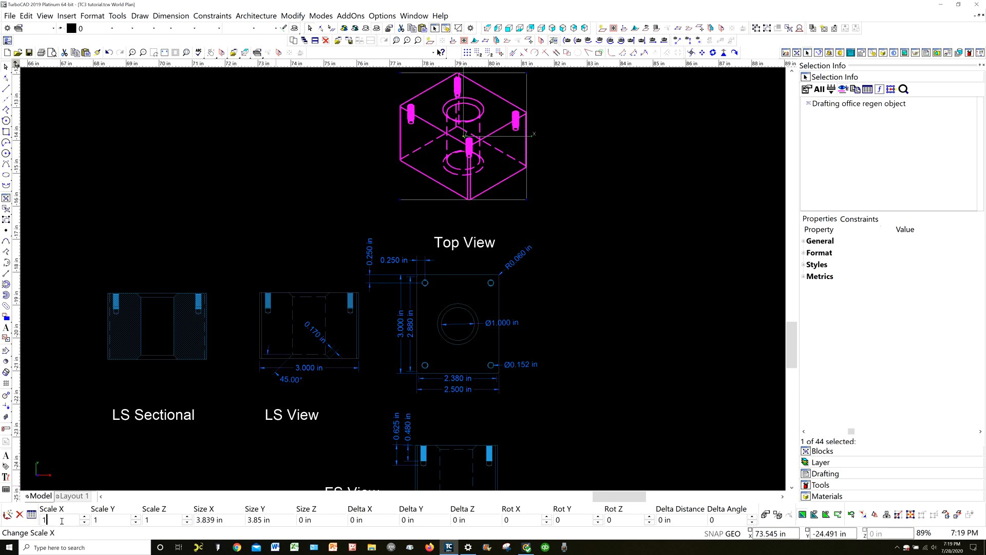
pyautogui.click(899, 514)
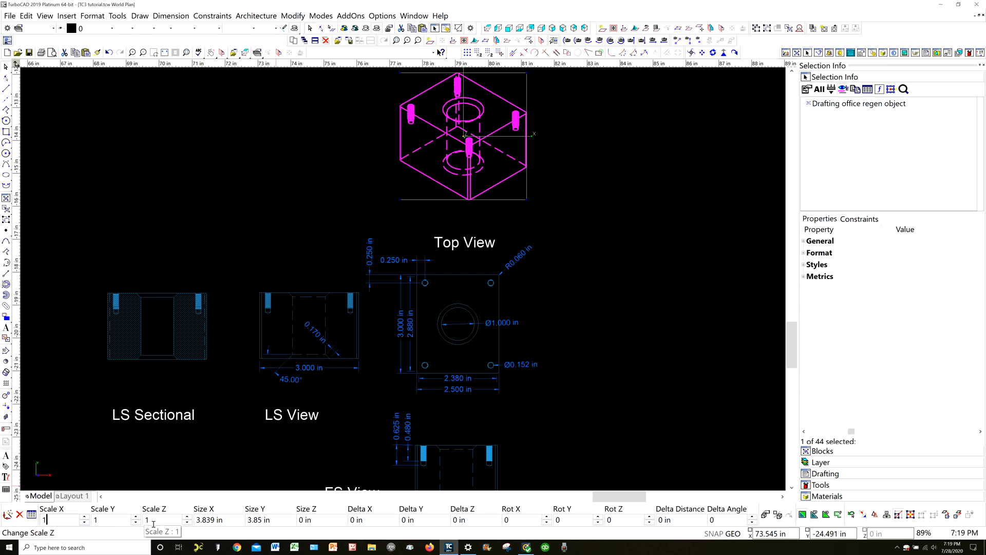
pyautogui.press('BackSpace')
pyautogui.write('.9')
pyautogui.hotkey('ctrl', 'z')
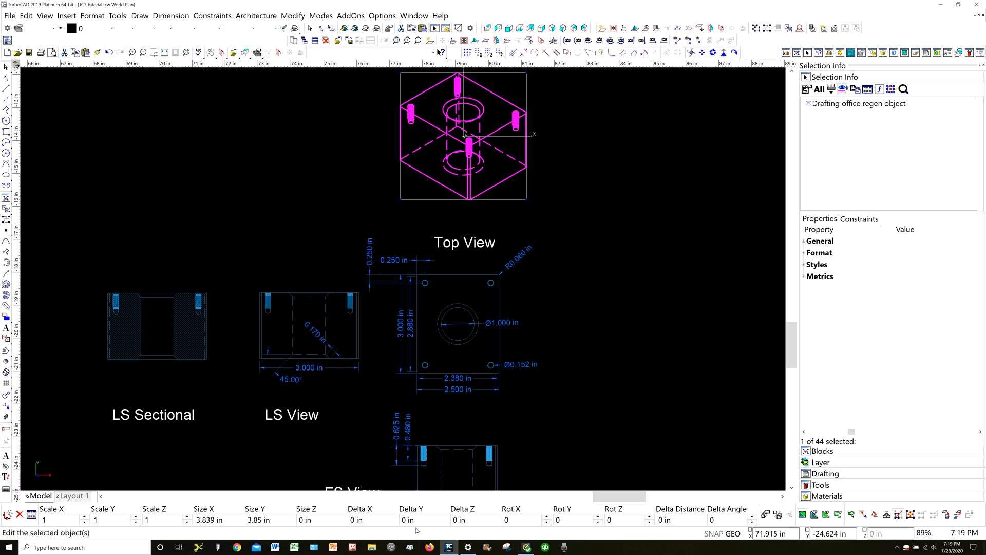
# Try scaling the selected isometric block view with an X scale of 1.1
pyautogui.doubleClick(50, 517)
pyautogui.write('1.1')
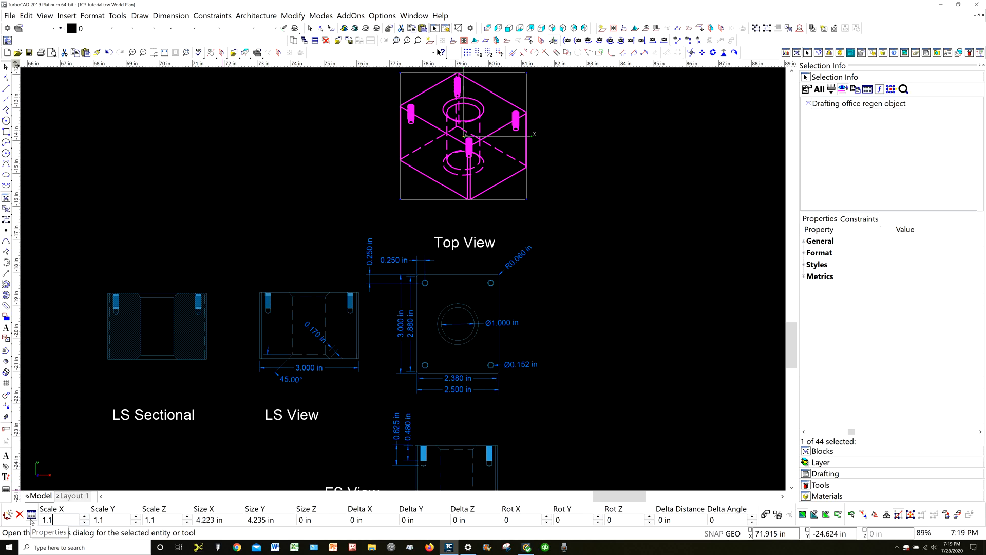
pyautogui.press('Return')
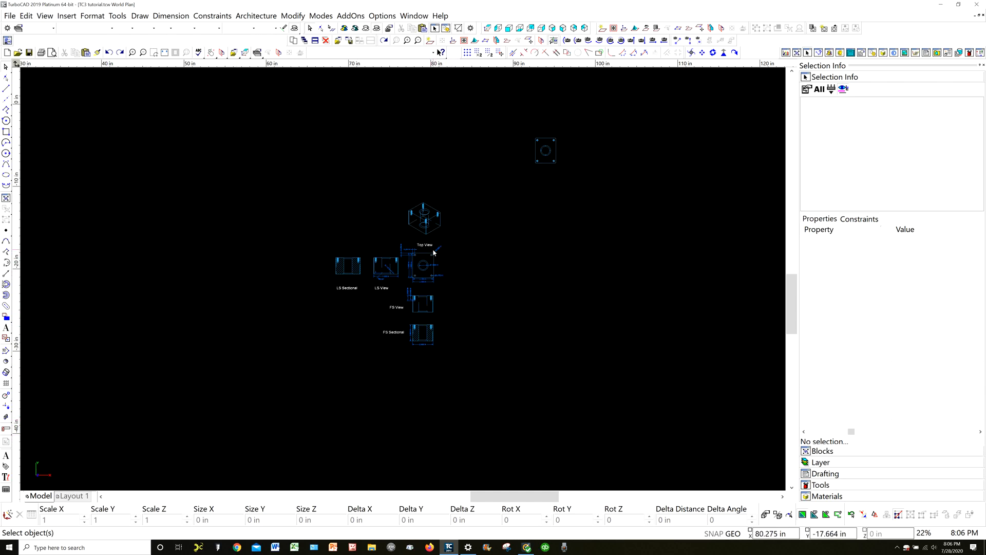
# Select the diameter dimension at the Top View's lower-right hole and expand its General properties
pyautogui.scroll(5, 441, 265)
pyautogui.scroll(2, 405, 267)
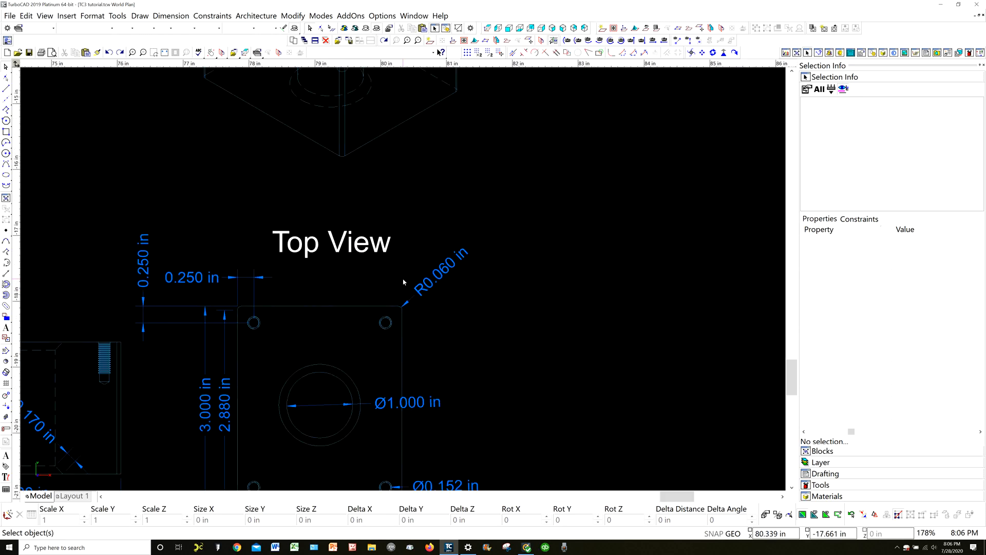
pyautogui.scroll(2, 401, 284)
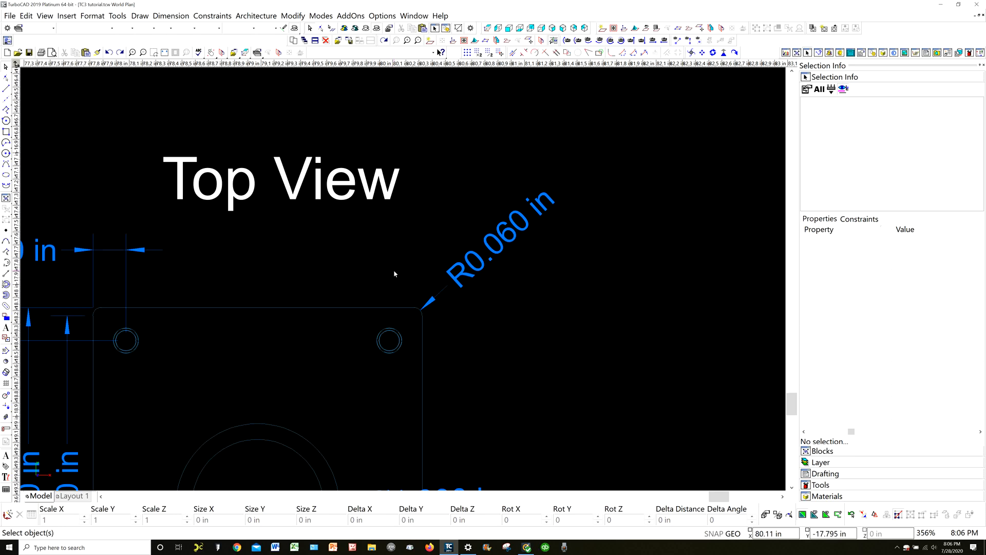
pyautogui.scroll(-1, 394, 274)
pyautogui.scroll(-2, 403, 282)
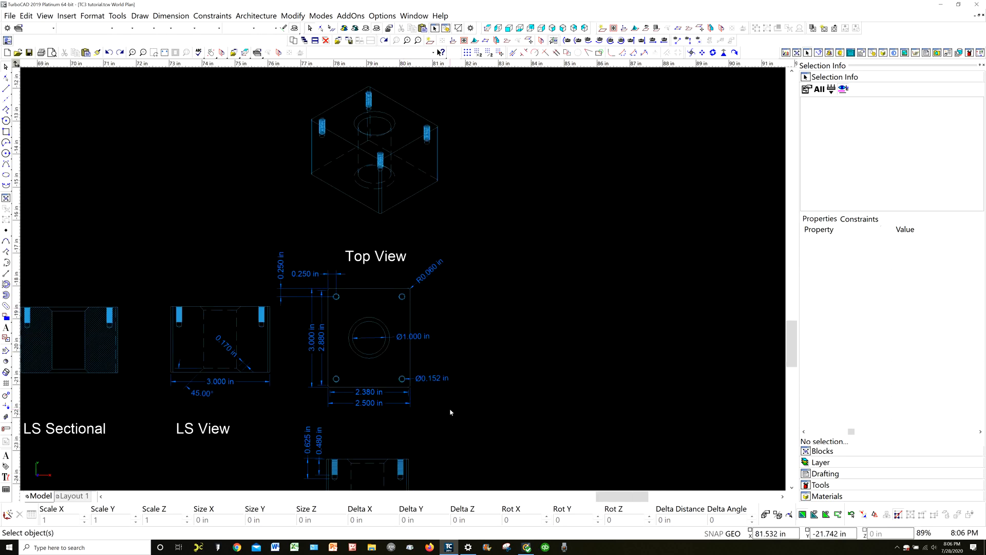
pyautogui.scroll(2, 425, 407)
pyautogui.scroll(1, 403, 282)
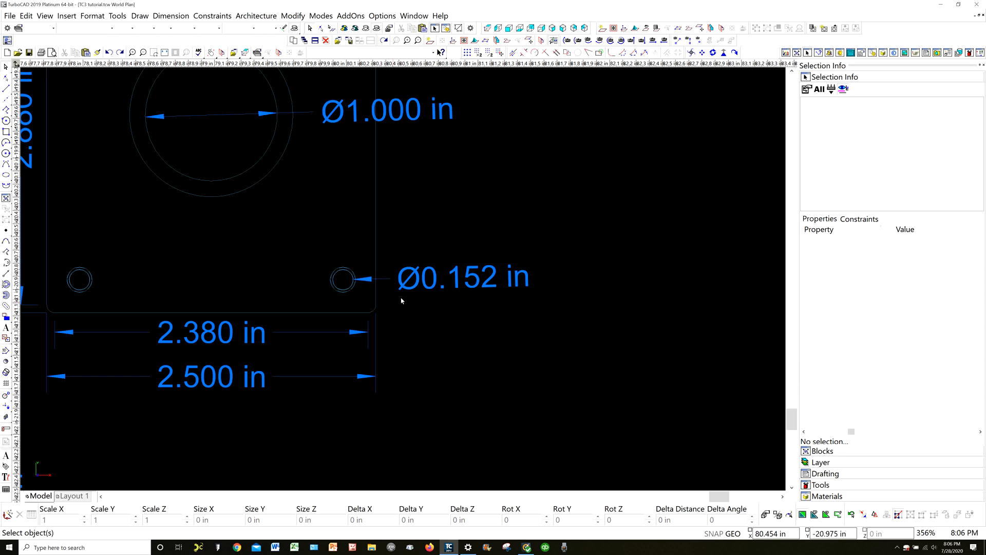
pyautogui.click(473, 283)
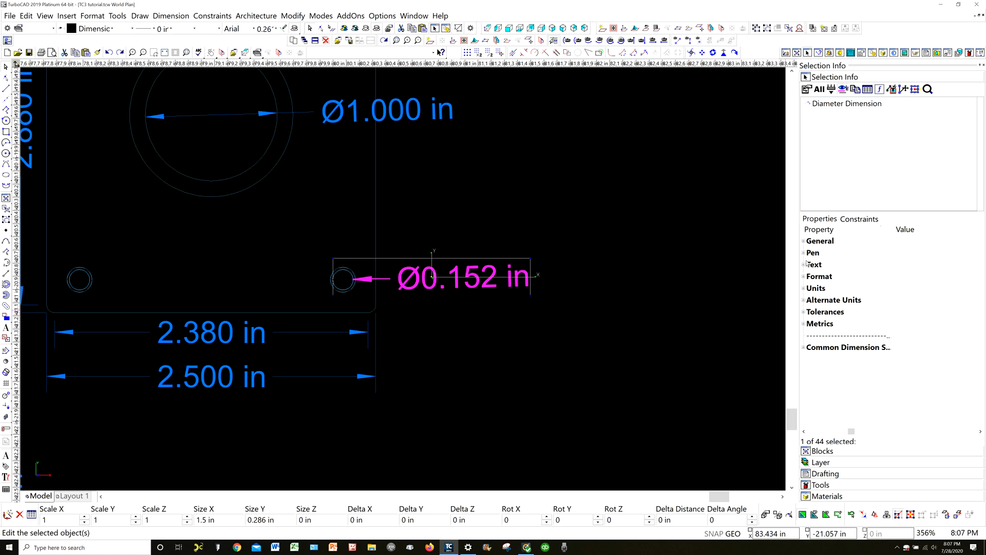
pyautogui.click(803, 241)
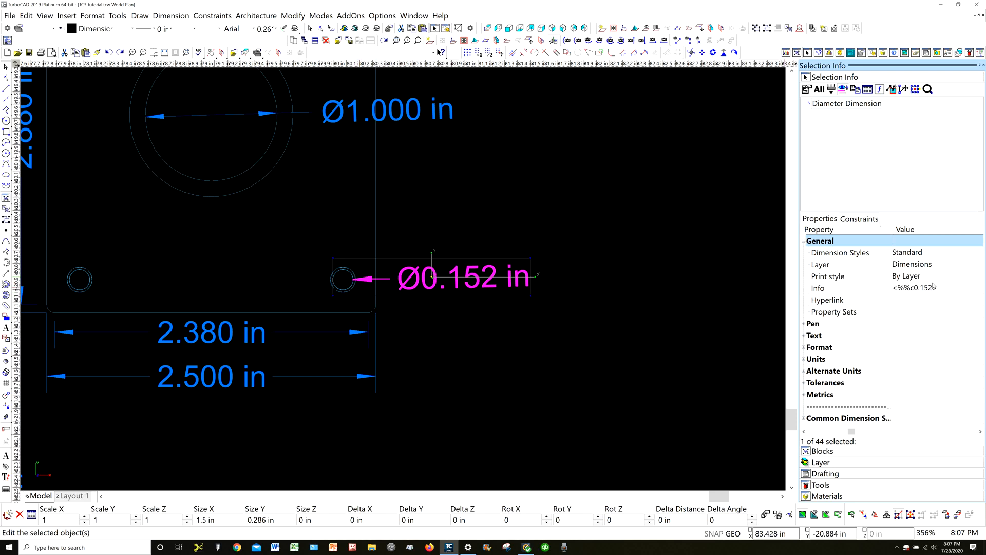
# Append "10-32 thread" to the Info text of the lower-right hole's diameter dimension, and deselect it
pyautogui.click(952, 290)
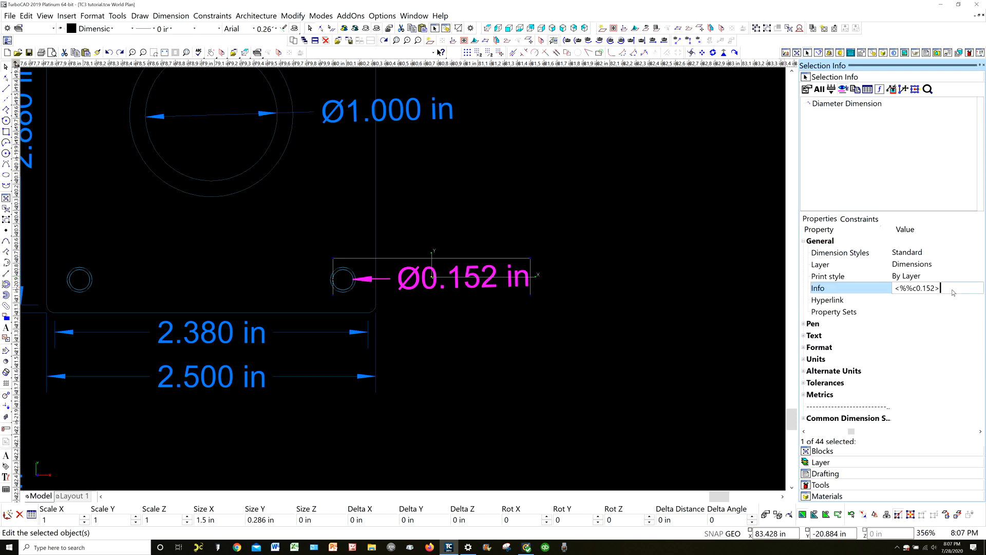
pyautogui.write('10-32 thread')
pyautogui.press('Return')
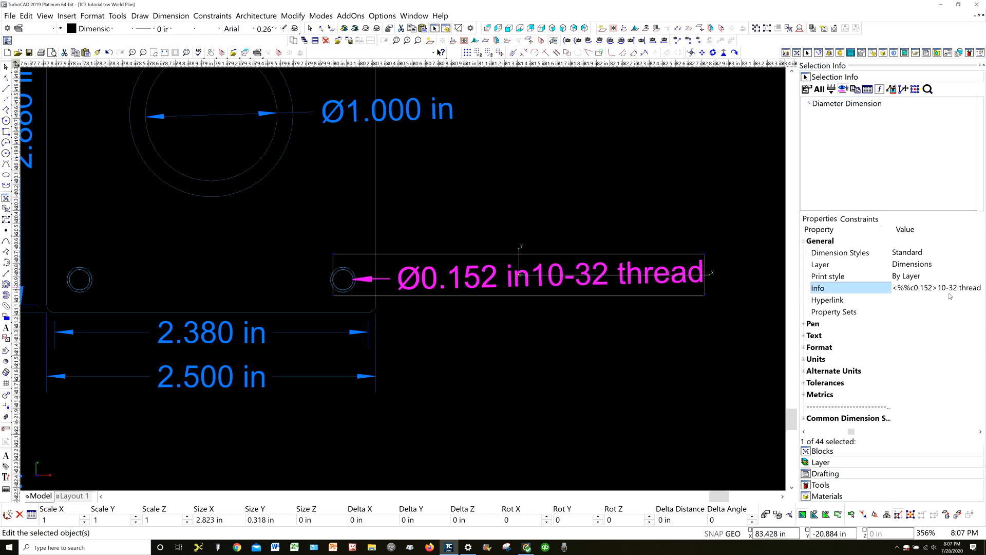
pyautogui.click(543, 321)
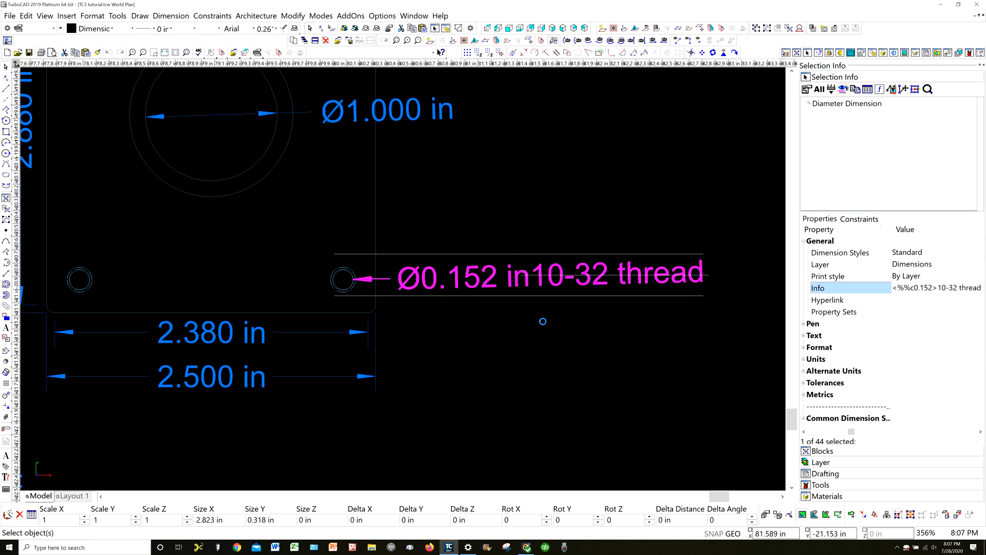
# Examine the Top View's thread callout up close, along with the dimensions on the surrounding drawing views
pyautogui.scroll(-4, 545, 315)
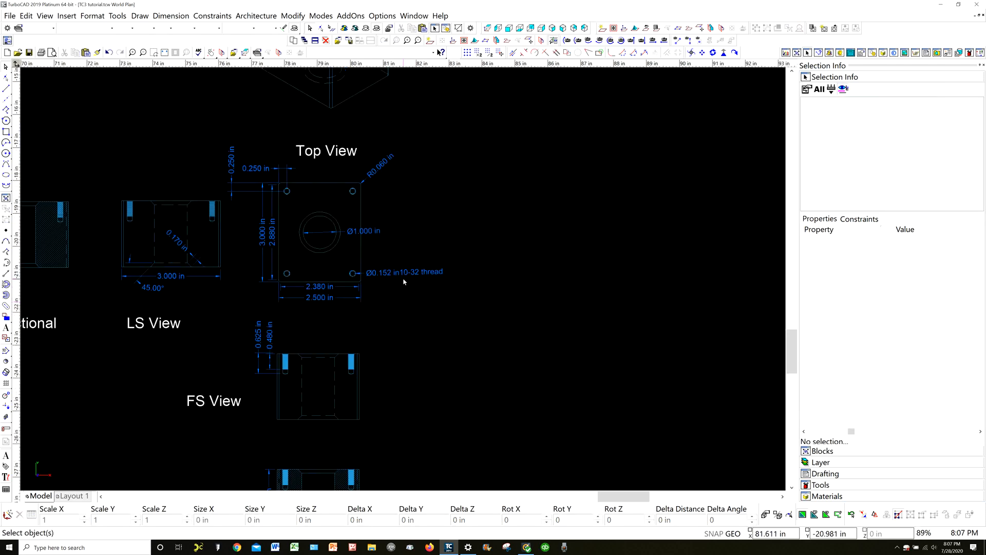
pyautogui.scroll(4, 403, 282)
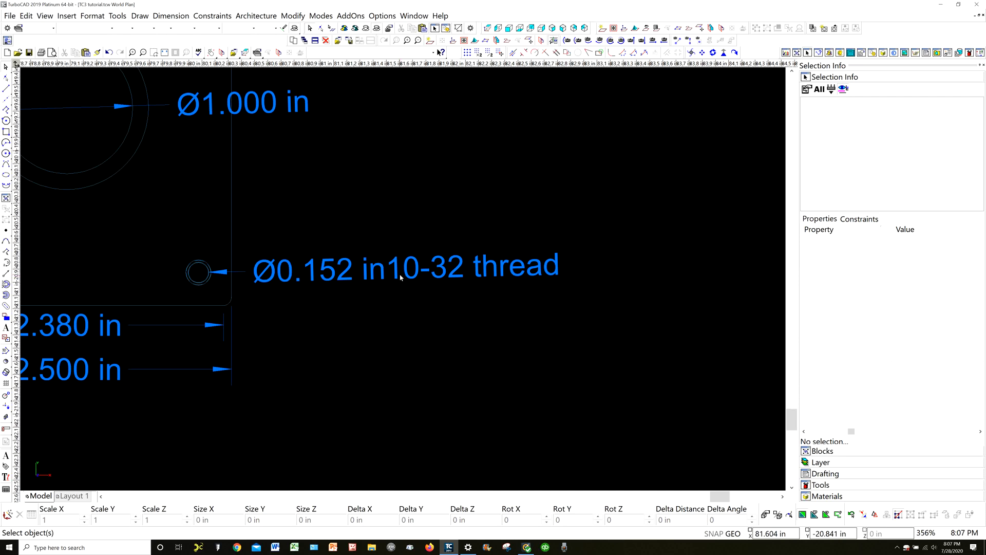
pyautogui.scroll(-2, 402, 278)
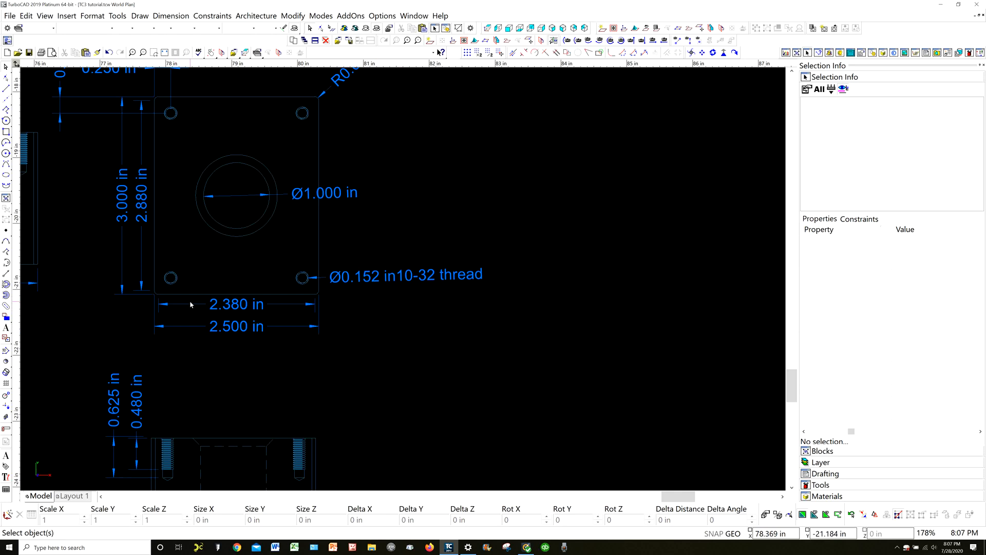
pyautogui.scroll(-1, 210, 177)
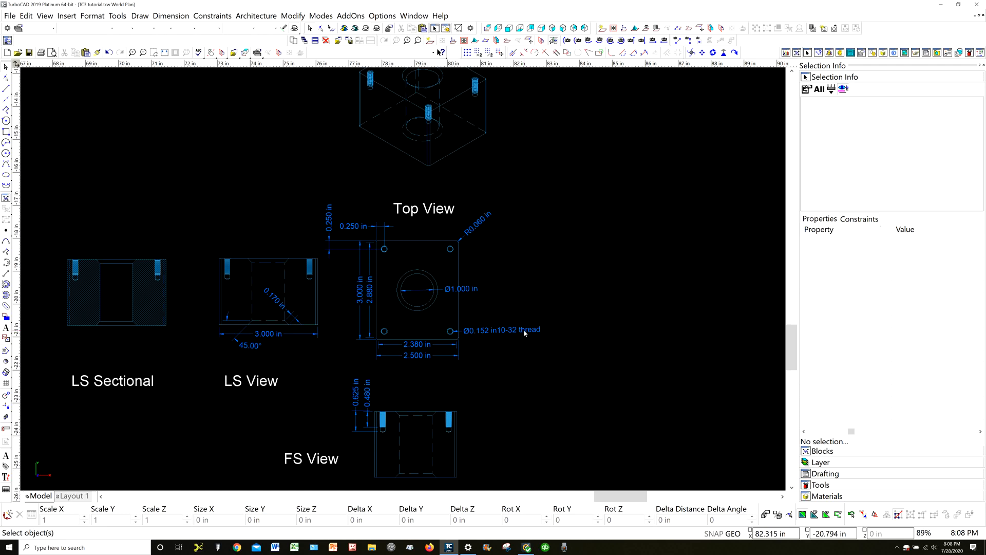
pyautogui.scroll(-5, 403, 282)
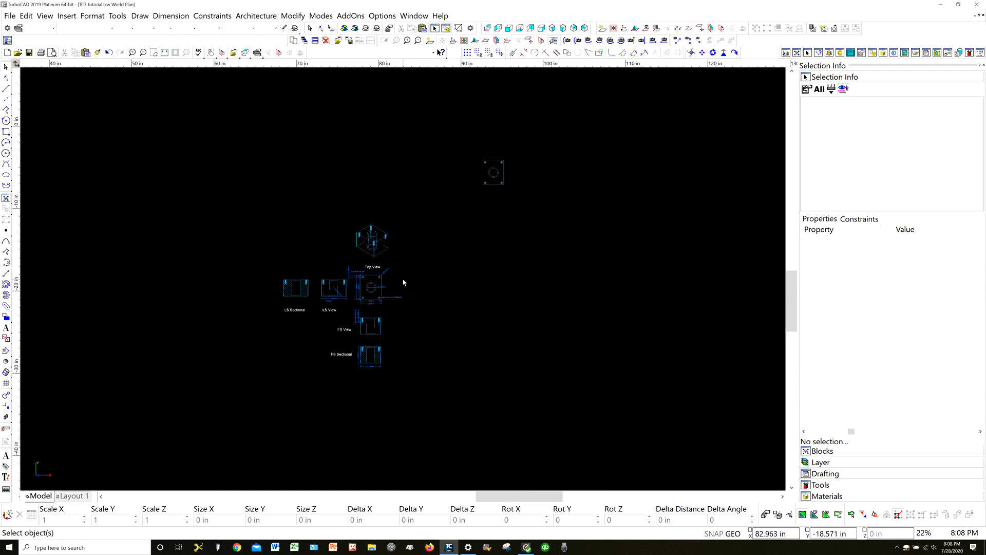
pyautogui.scroll(8, 404, 282)
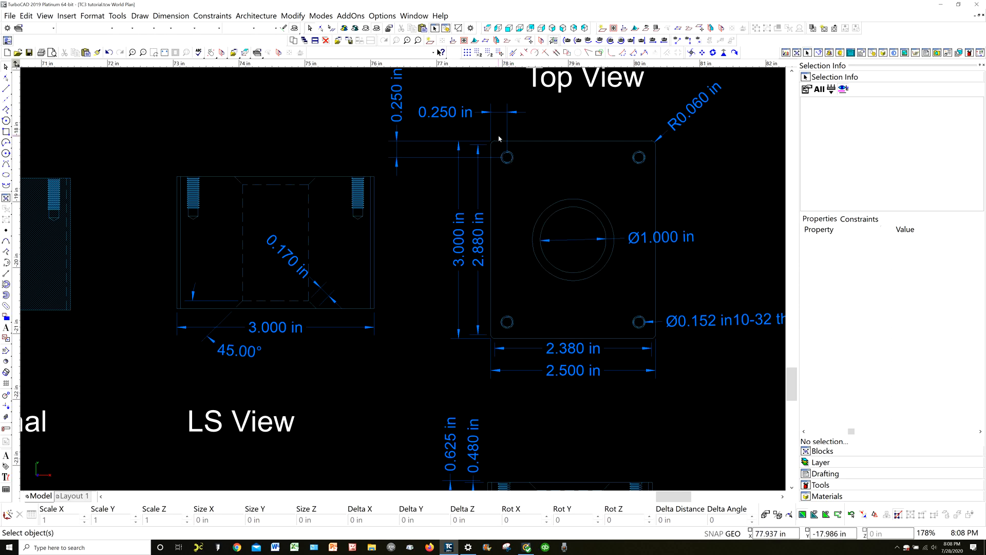
pyautogui.scroll(-5, 498, 137)
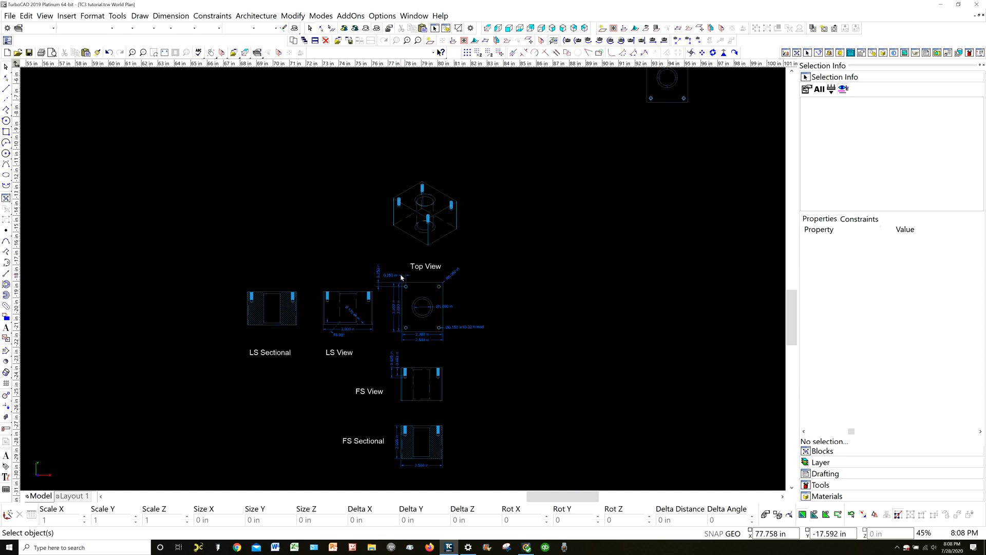
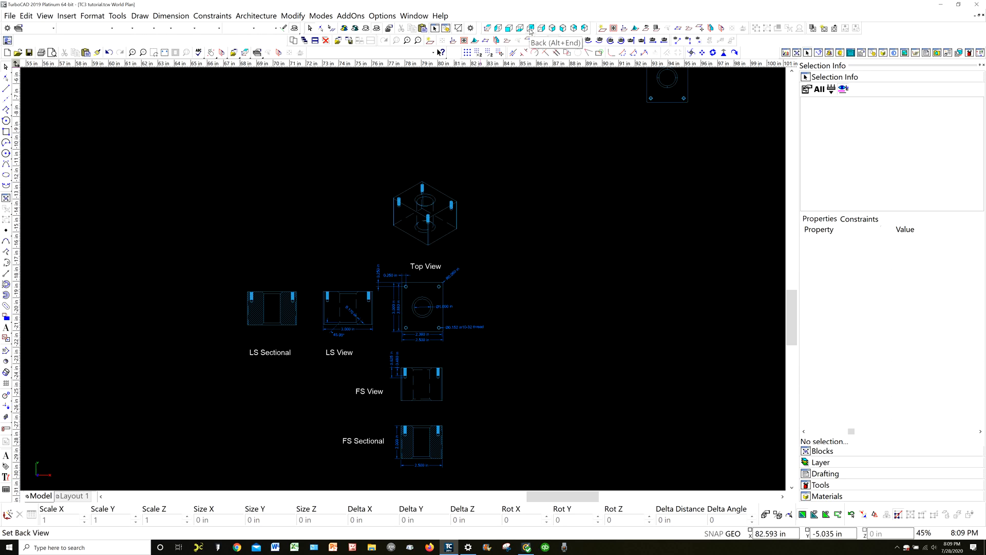
# Try toggling the workplane display in the SW isometric view and in the world plan view
pyautogui.click(562, 28)
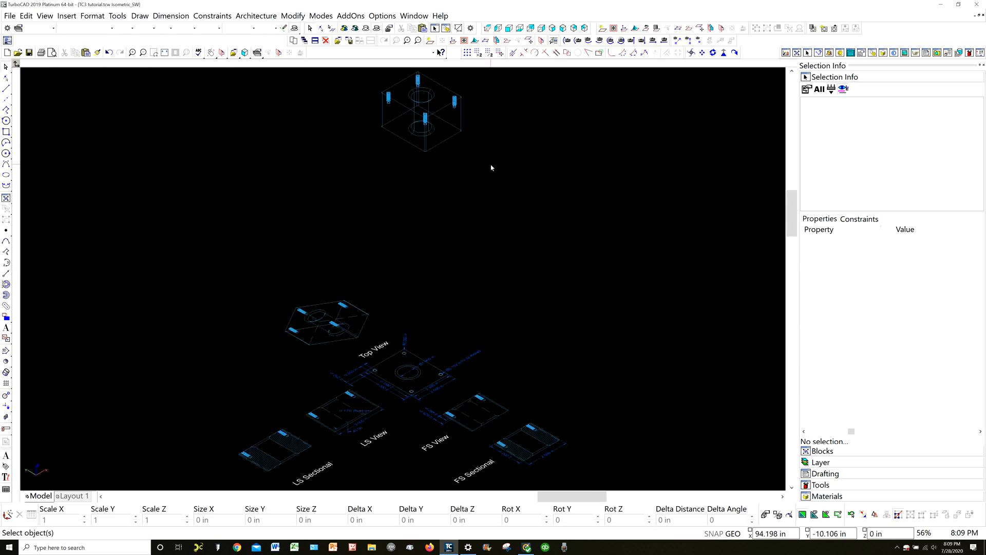
pyautogui.scroll(-2, 500, 162)
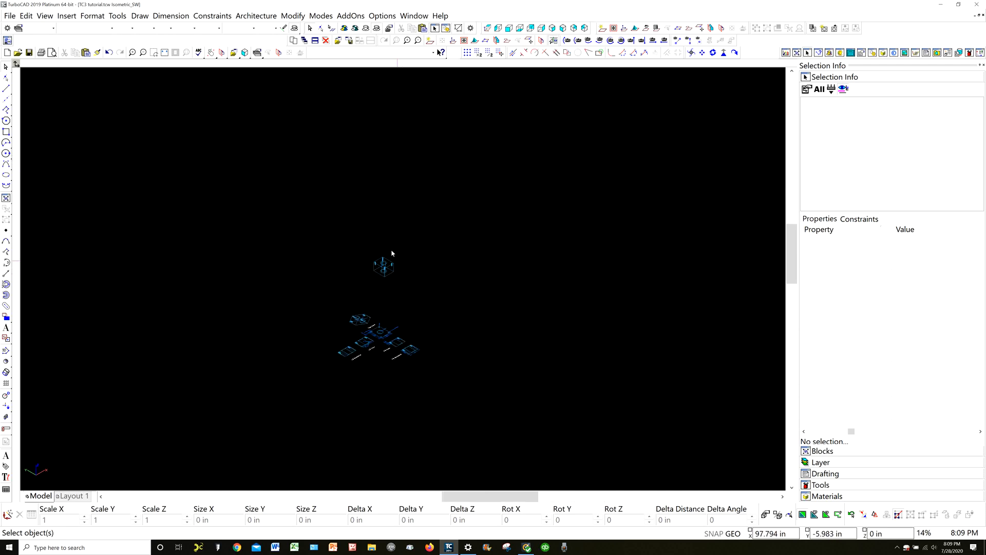
pyautogui.scroll(2, 391, 250)
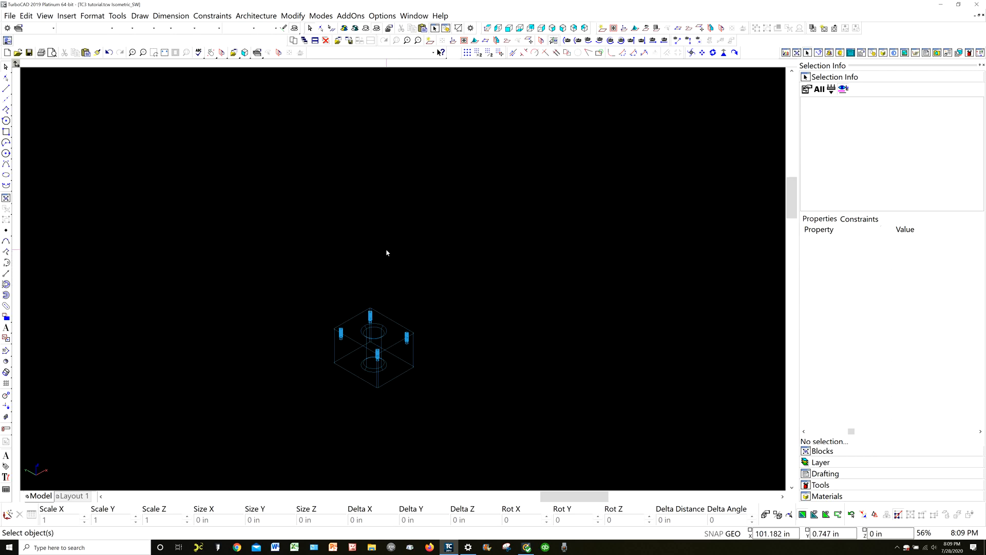
pyautogui.rightClick(393, 220)
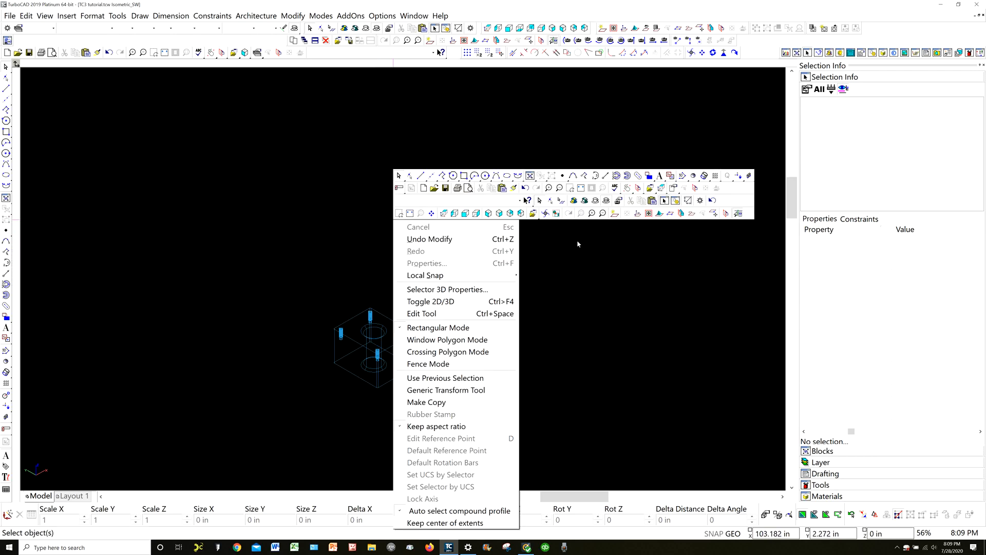
pyautogui.click(613, 214)
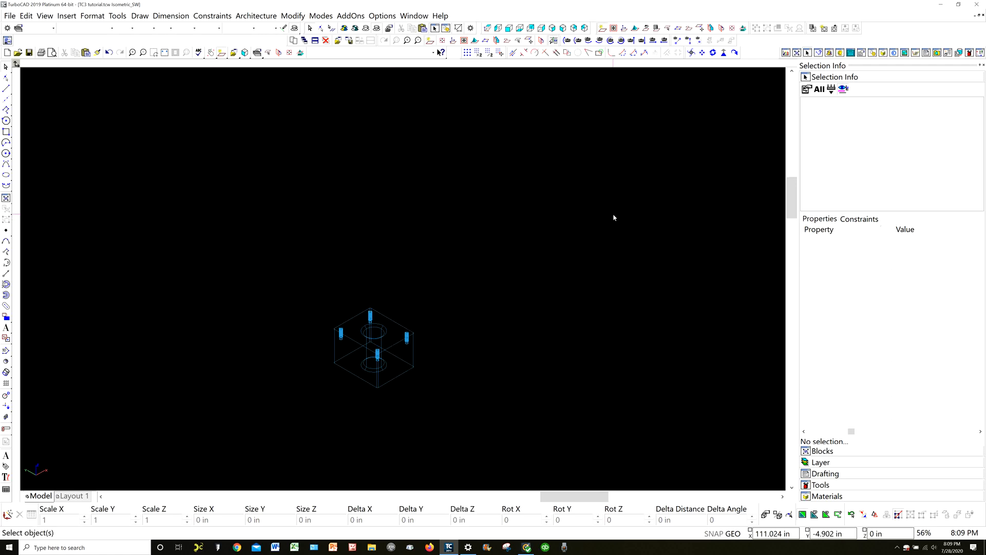
pyautogui.scroll(-3, 403, 280)
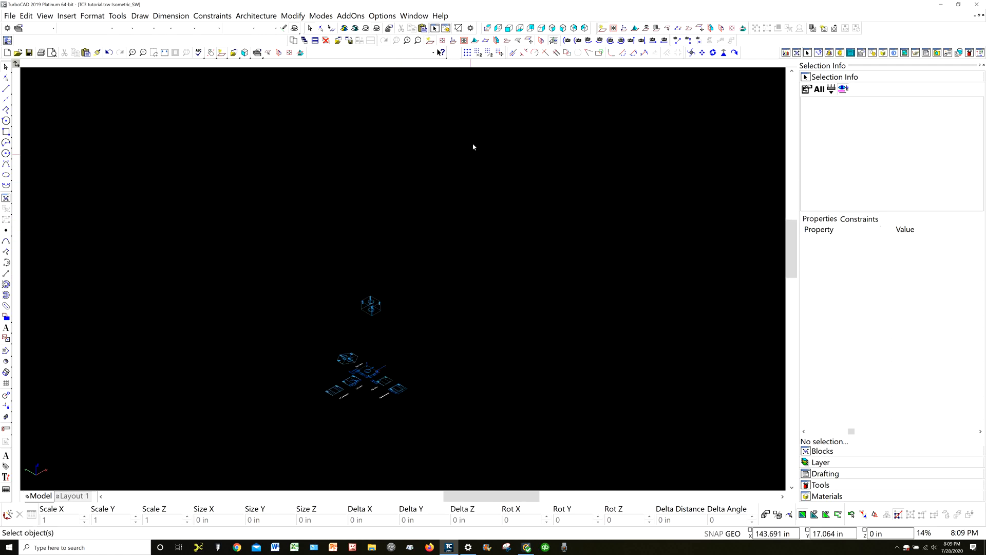
pyautogui.click(430, 41)
pyautogui.click(486, 40)
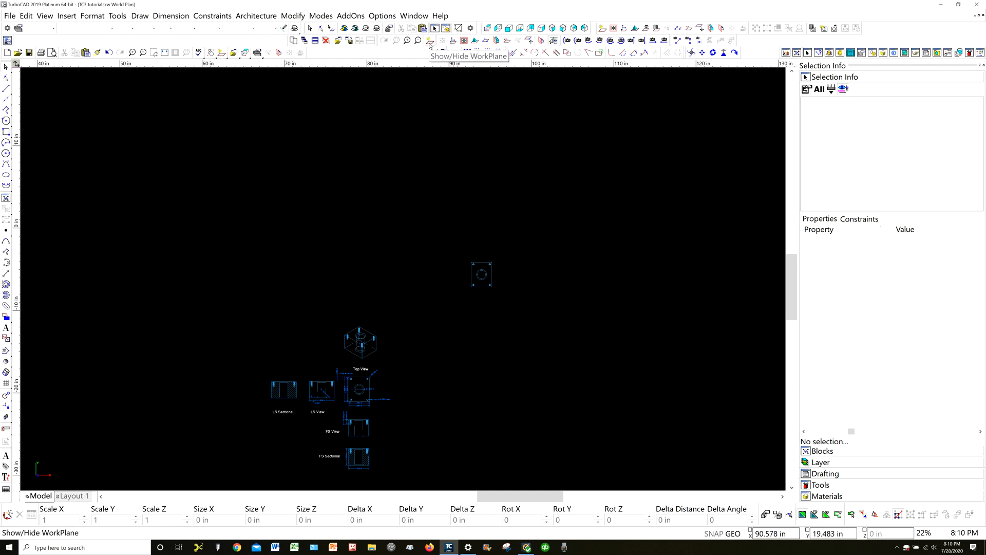
pyautogui.click(430, 45)
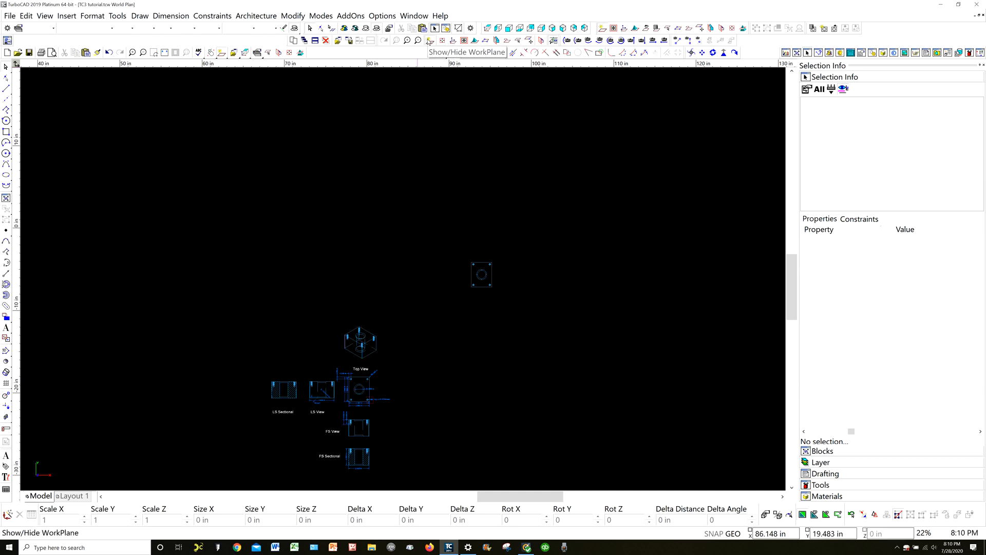
pyautogui.click(429, 41)
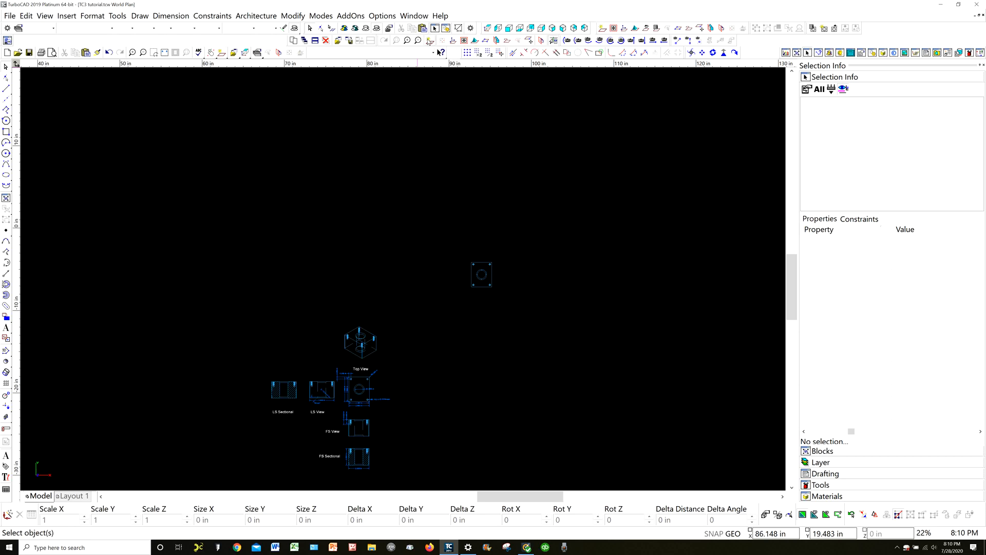
# Set the workplane by facet on the 3D block's left side face in SW isometric view, with the origin at the face's center
pyautogui.rightClick(473, 144)
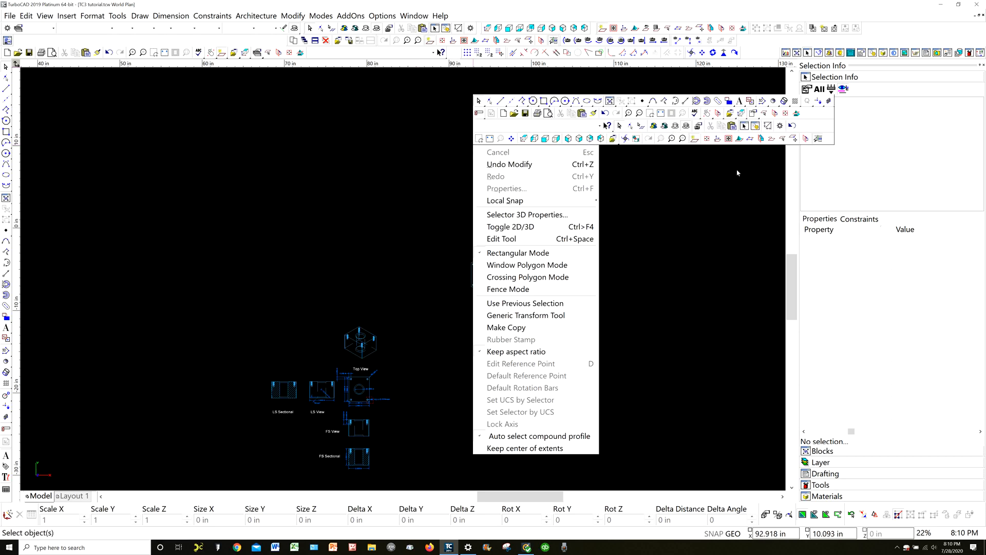
pyautogui.click(717, 140)
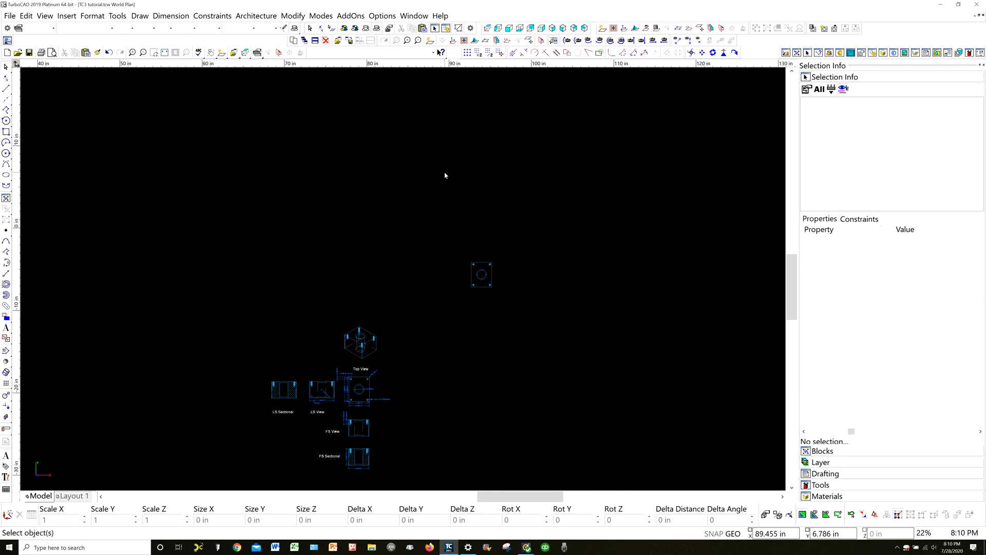
pyautogui.scroll(-2, 403, 282)
pyautogui.scroll(2, 404, 282)
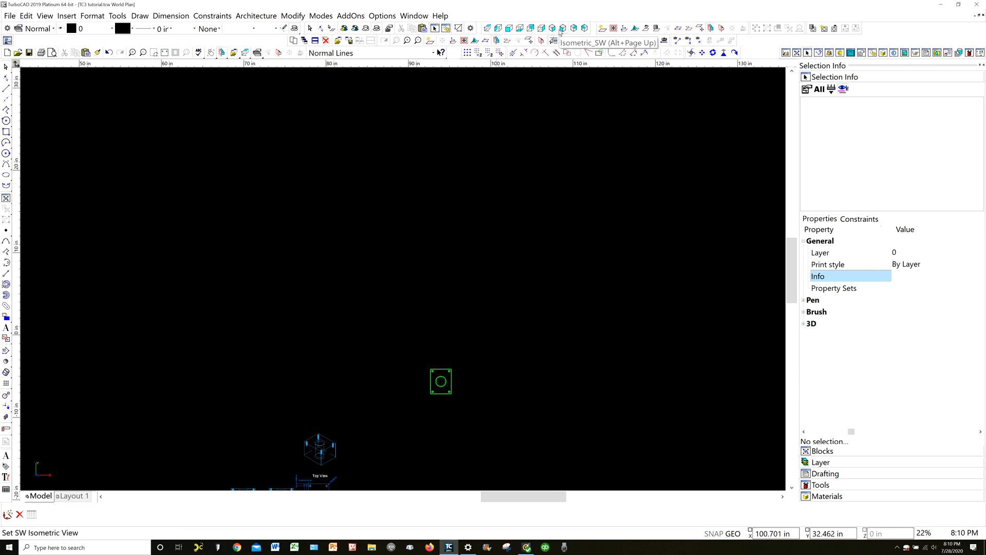
pyautogui.click(563, 28)
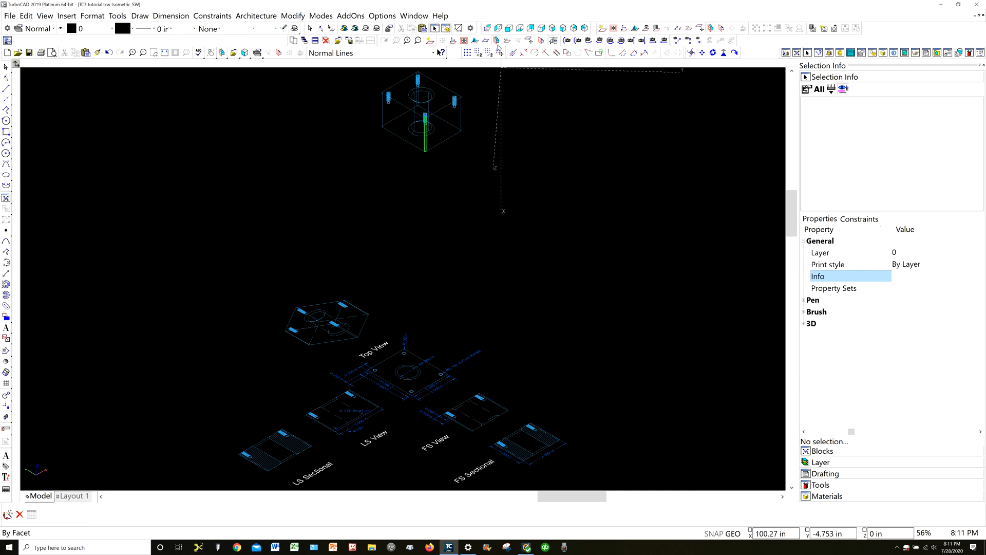
pyautogui.click(507, 29)
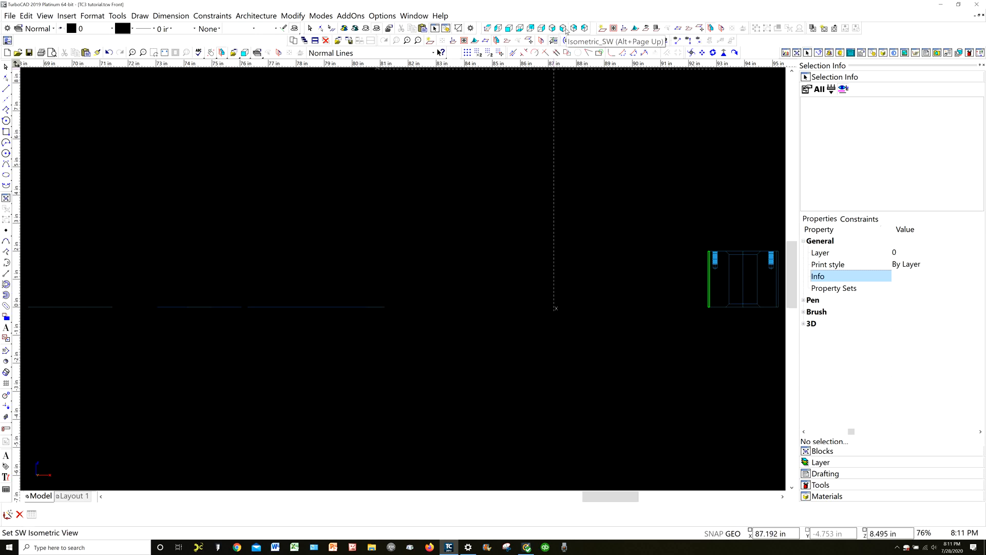
pyautogui.click(563, 28)
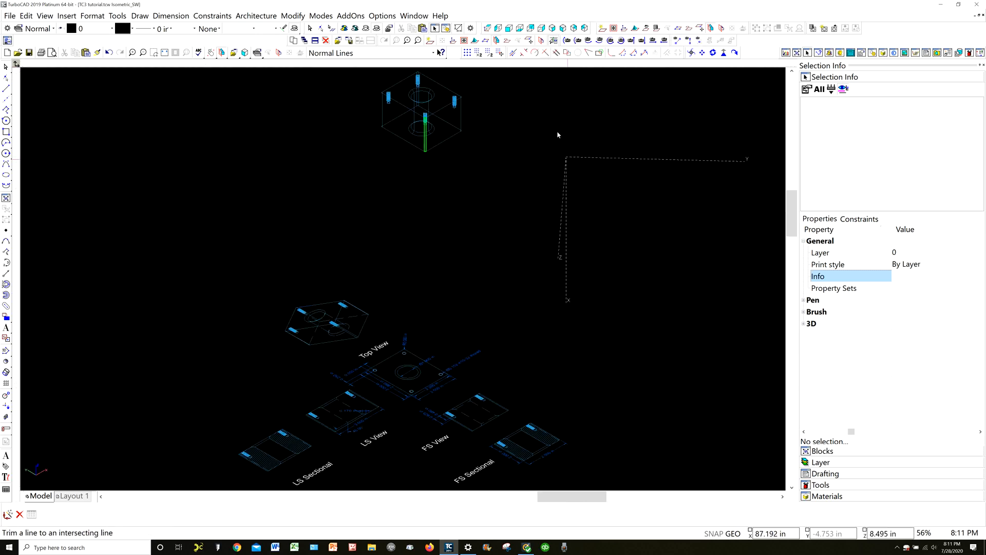
pyautogui.scroll(1, 476, 180)
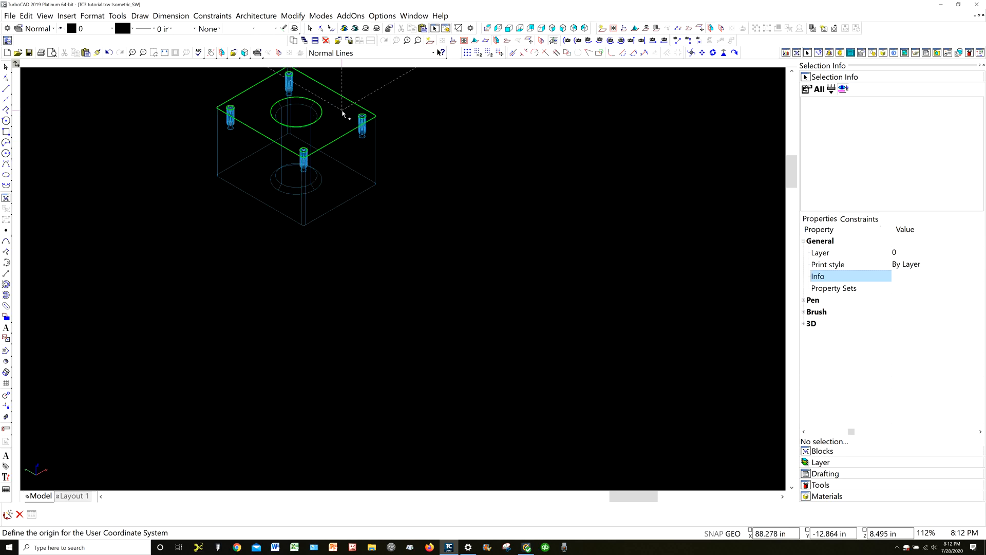
pyautogui.click(260, 168)
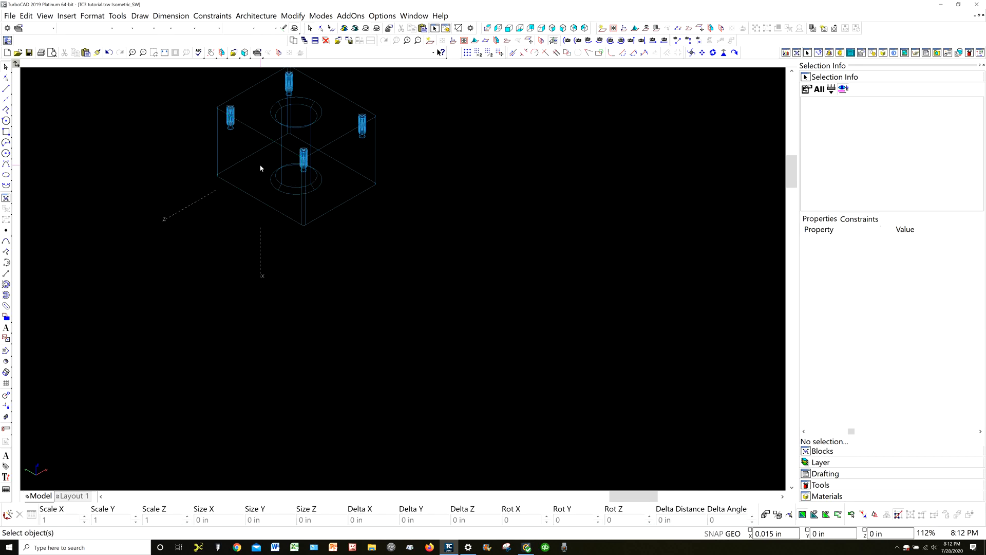
# Draw a 0.25 in diameter circle on the block's left side face, centered with the Center of Extents snap
pyautogui.click(7, 154)
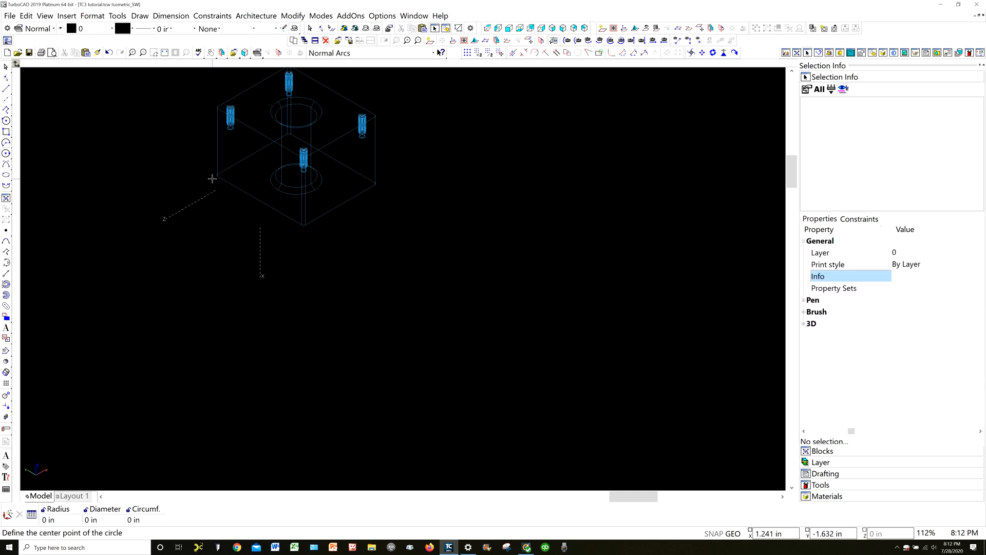
pyautogui.rightClick(169, 297)
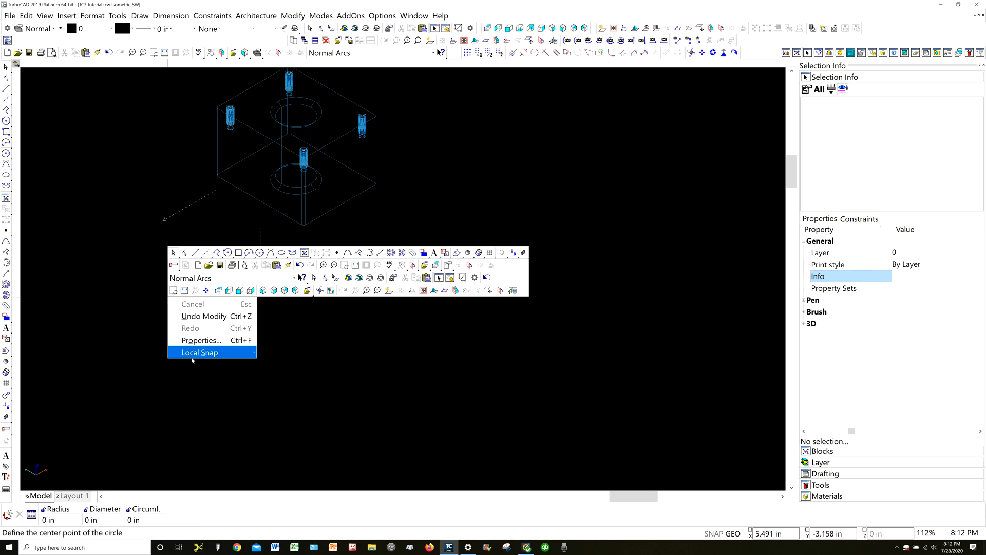
pyautogui.moveTo(196, 351)
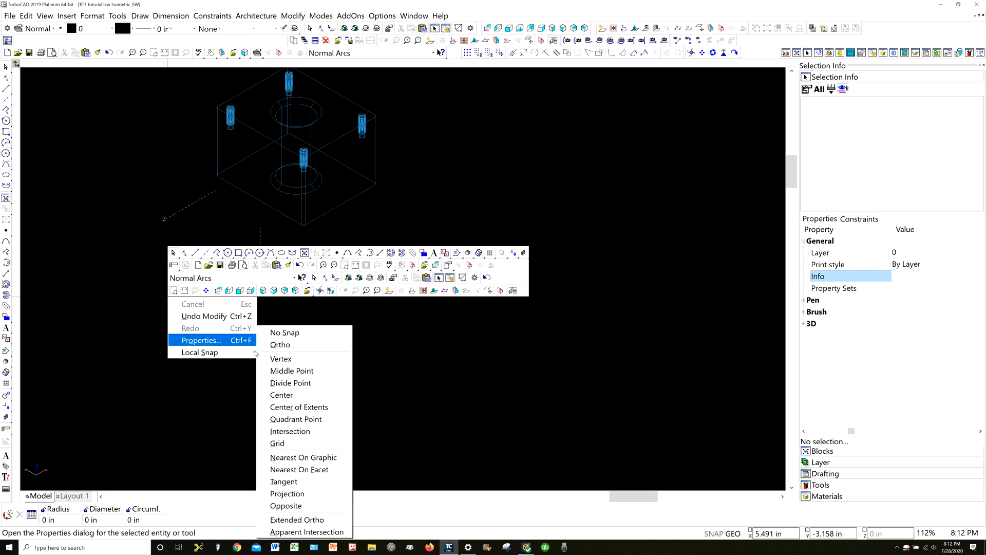
pyautogui.click(306, 407)
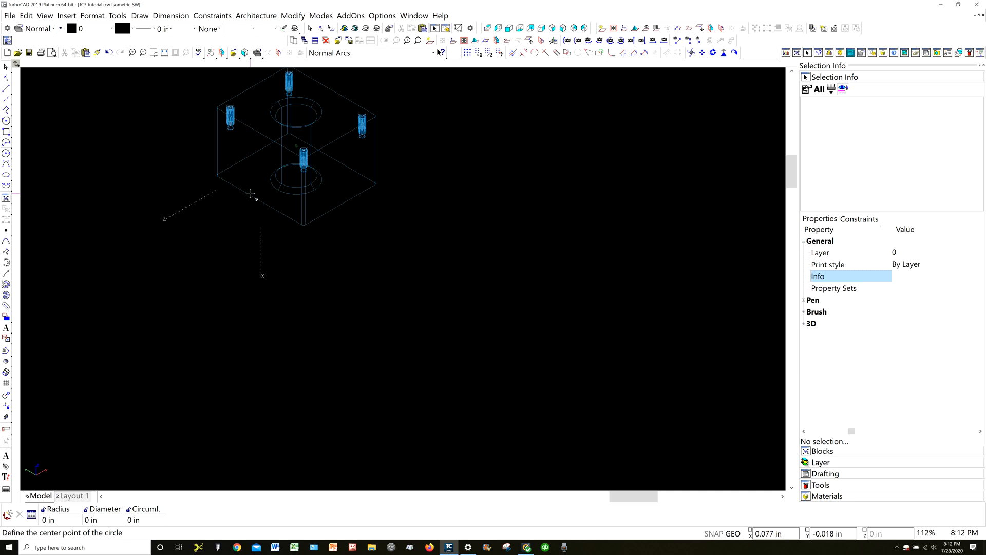
pyautogui.click(250, 193)
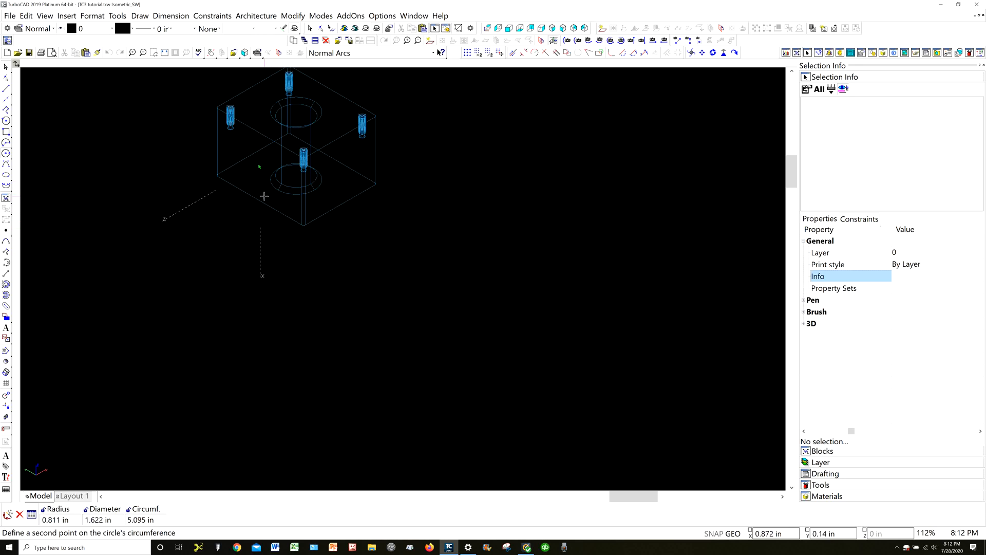
pyautogui.press('Tab')
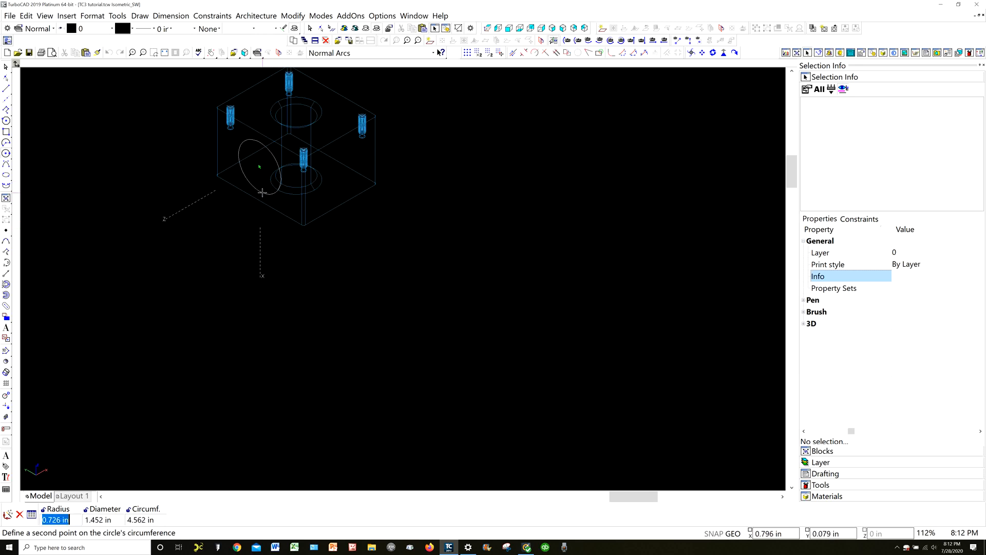
pyautogui.press('Tab')
pyautogui.write('.188')
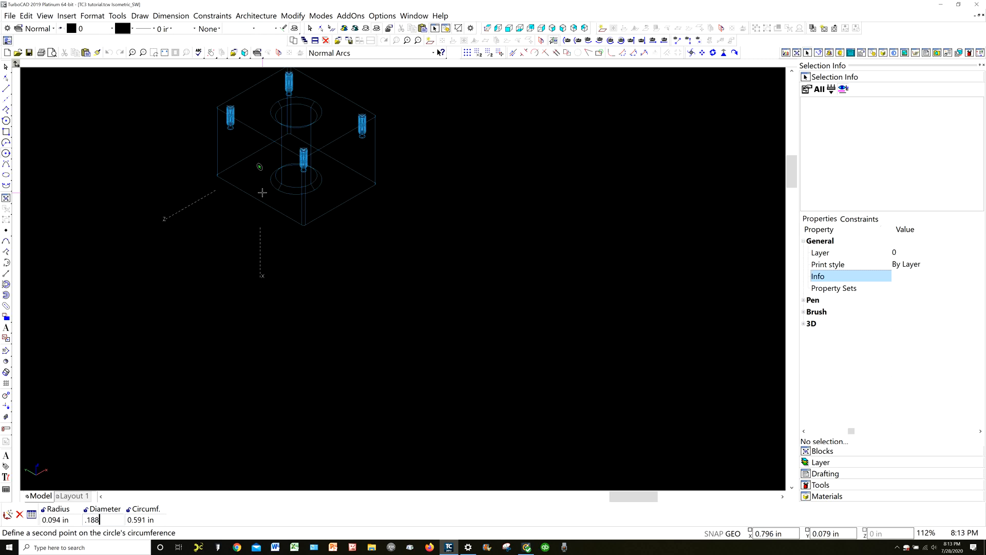
pyautogui.press('BackSpace')
pyautogui.press('BackSpace')
pyautogui.write('25')
pyautogui.press('Return')
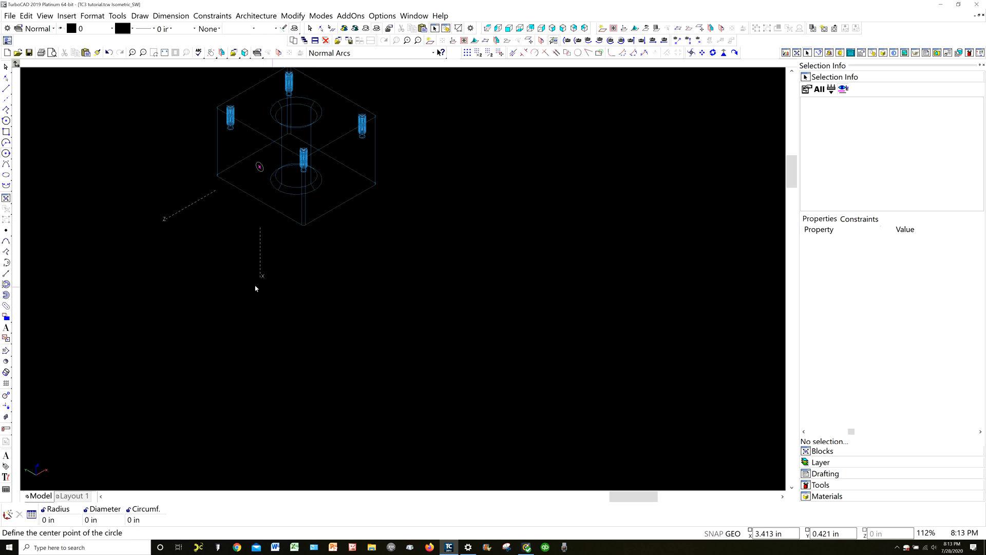
pyautogui.press('Escape')
# Extrude the circle on the block's left side face to a height of 0.25 in with Simple Extrude
pyautogui.press('pageup')
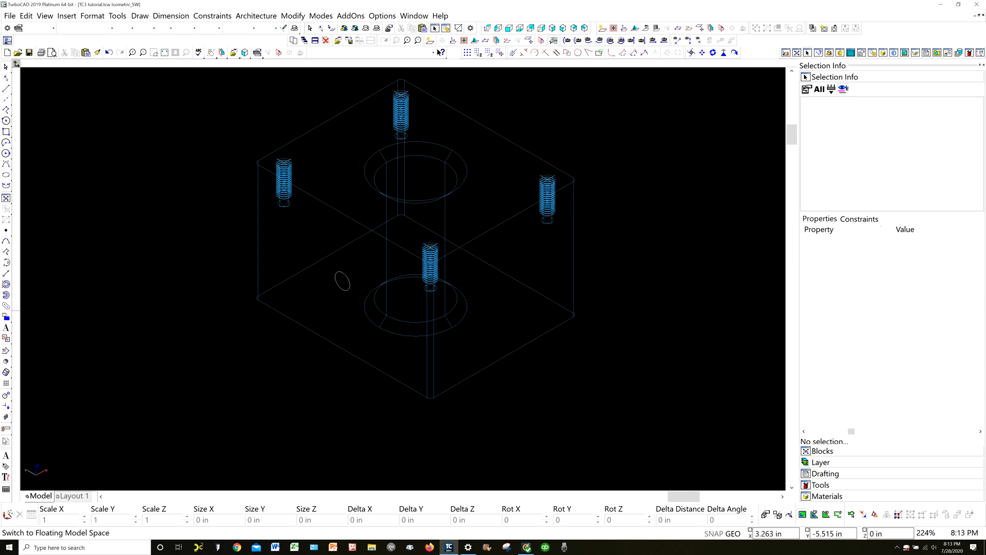
pyautogui.click(6, 372)
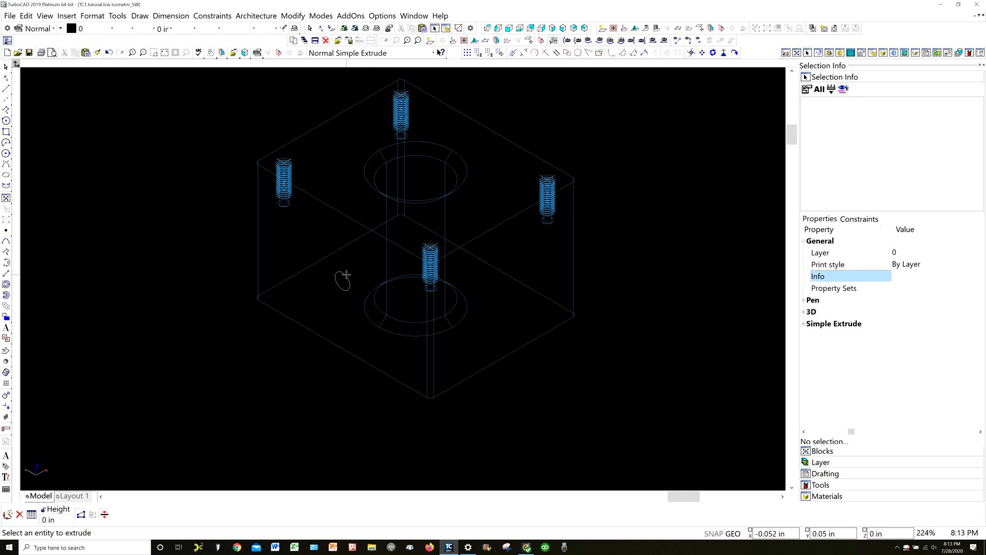
pyautogui.click(346, 274)
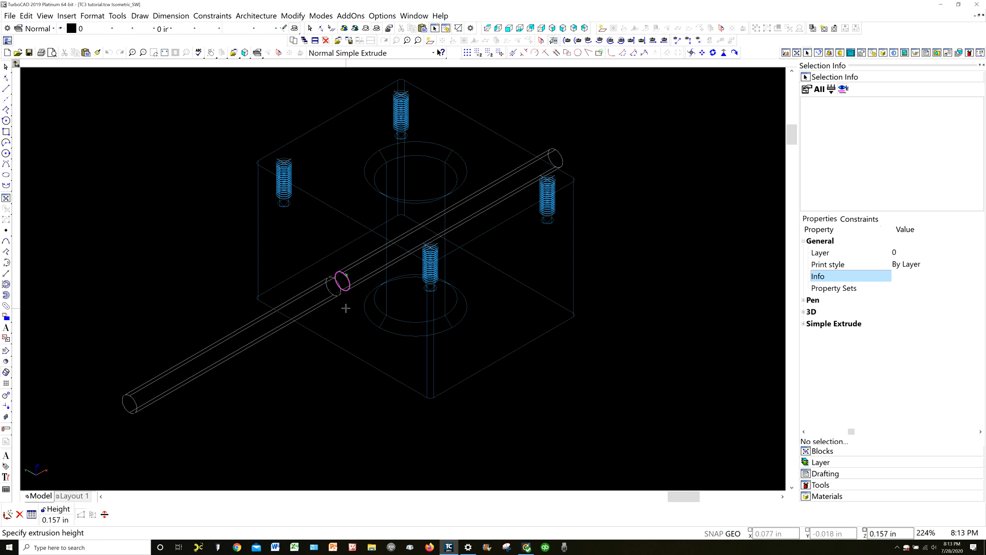
pyautogui.press('Tab')
pyautogui.press('Tab')
pyautogui.press('Tab')
pyautogui.press('Tab')
pyautogui.press('Tab')
pyautogui.write('.25')
pyautogui.press('Return')
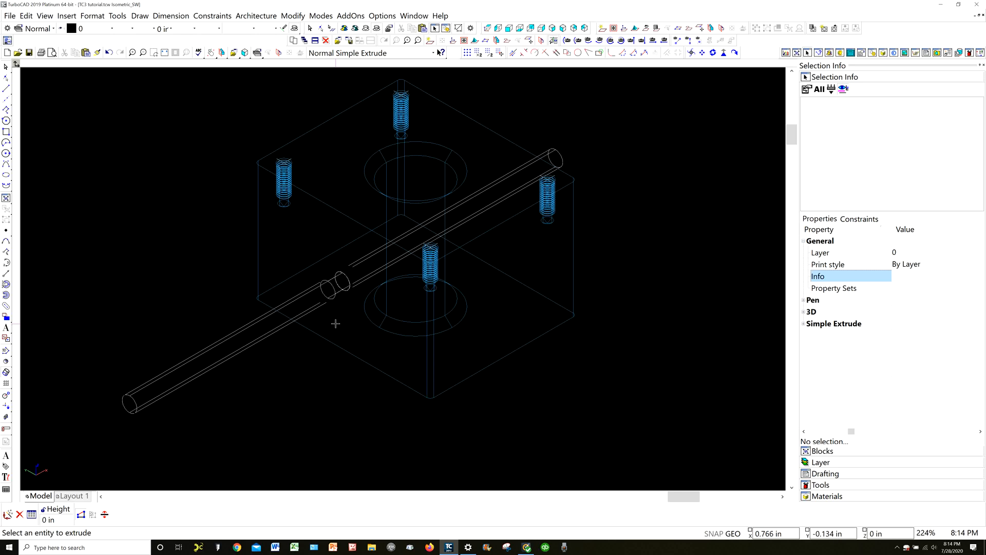
# Examine the extruded cylinder at the block's left side face up close, and leave the Simple Extrude command
pyautogui.scroll(-1, 335, 324)
pyautogui.scroll(1, 402, 276)
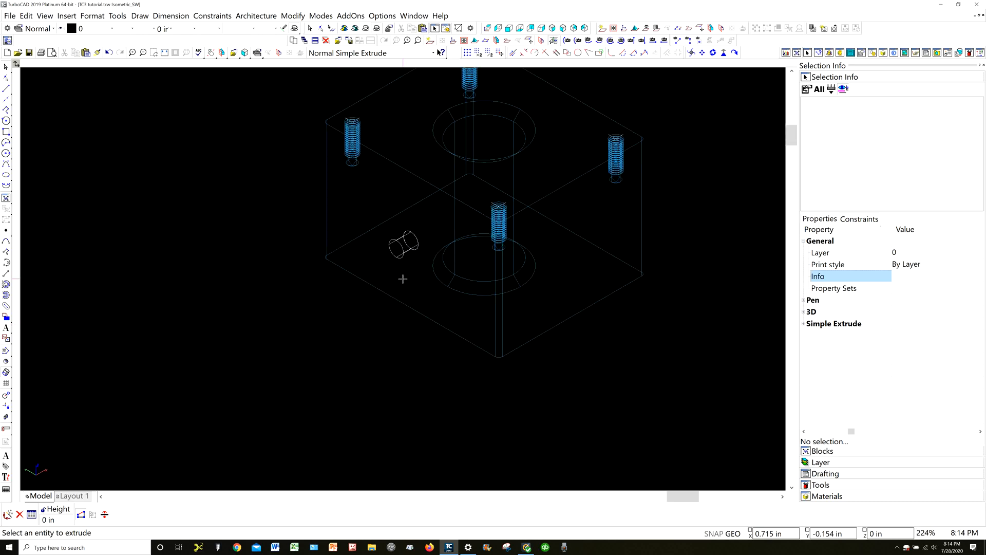
pyautogui.scroll(1, 402, 279)
pyautogui.scroll(-2, 403, 278)
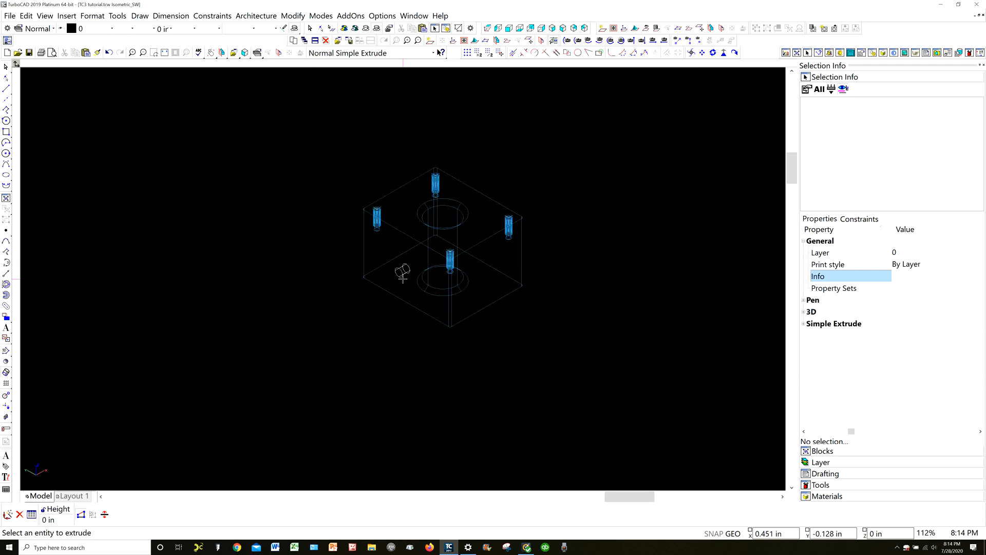
pyautogui.scroll(2, 403, 278)
pyautogui.scroll(-1, 402, 277)
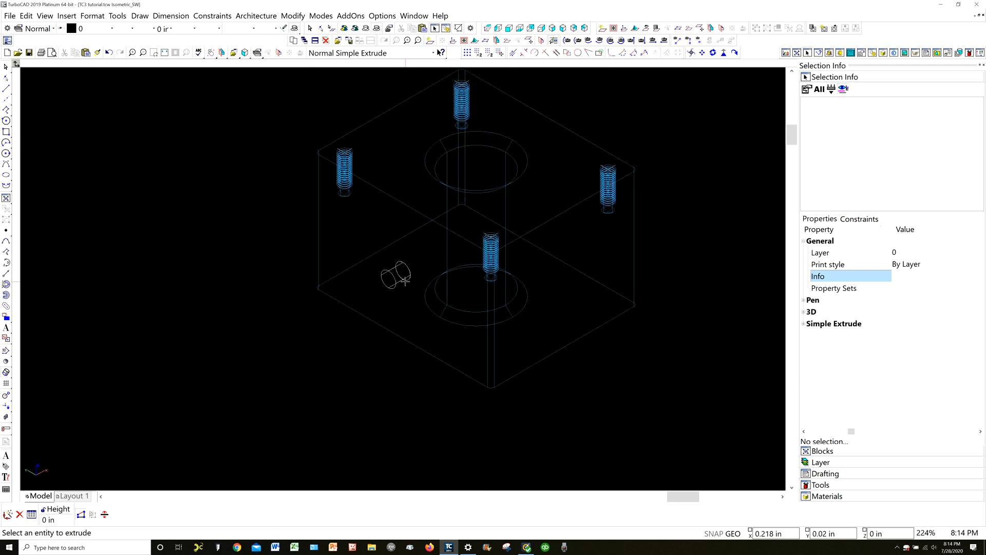
pyautogui.scroll(2, 405, 280)
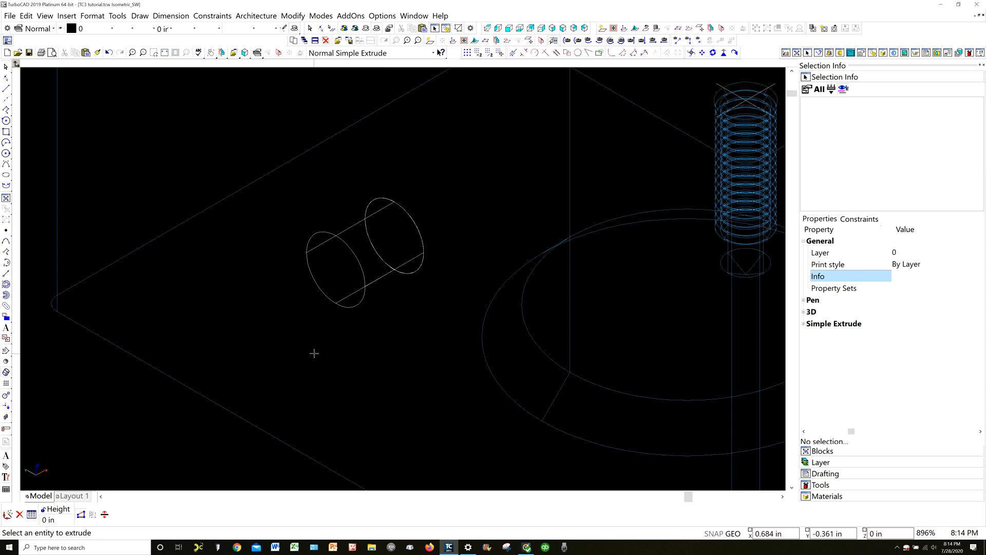
pyautogui.press('Escape')
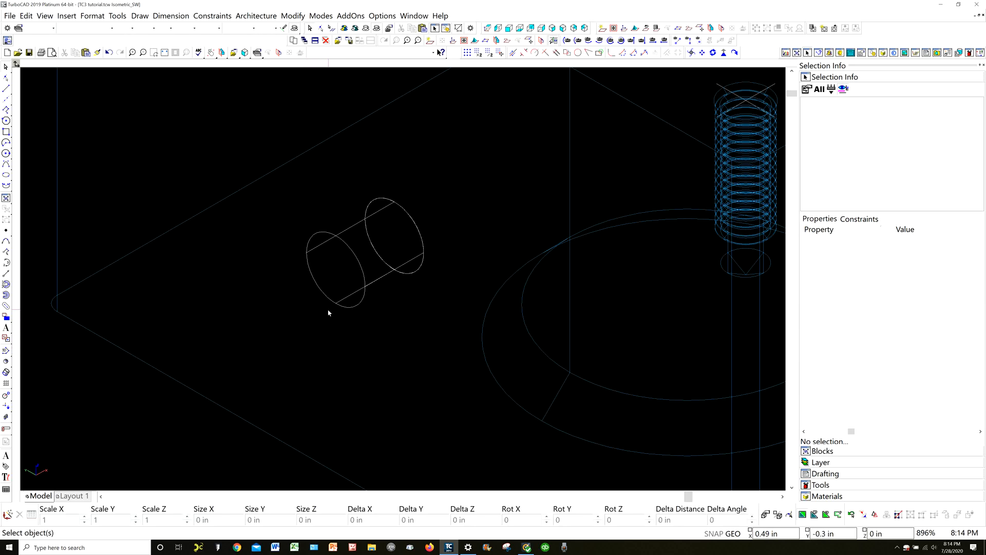
# Chamfer the outer circular edge of the cylinder on the block's left side face with 0.06 in offsets at 45 degrees
pyautogui.click(364, 278)
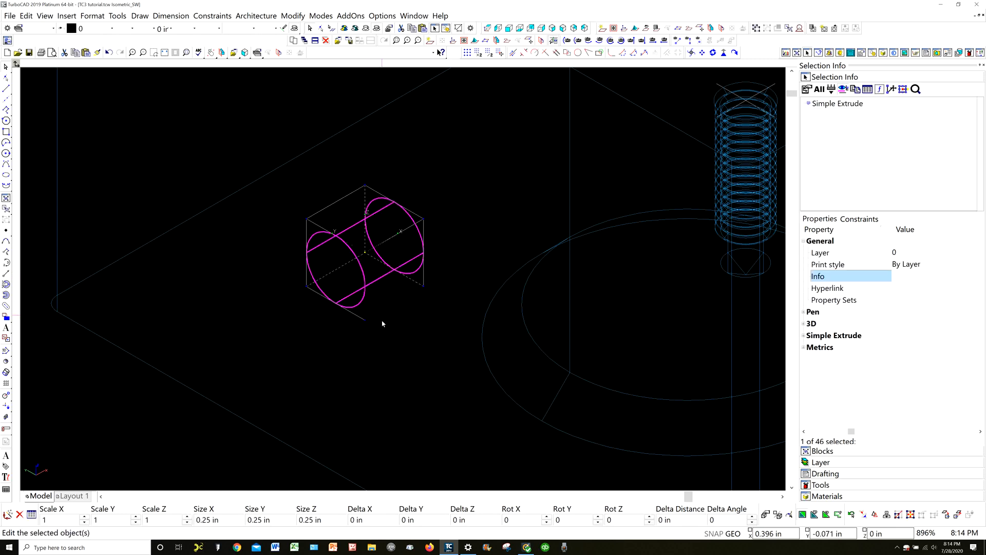
pyautogui.click(159, 464)
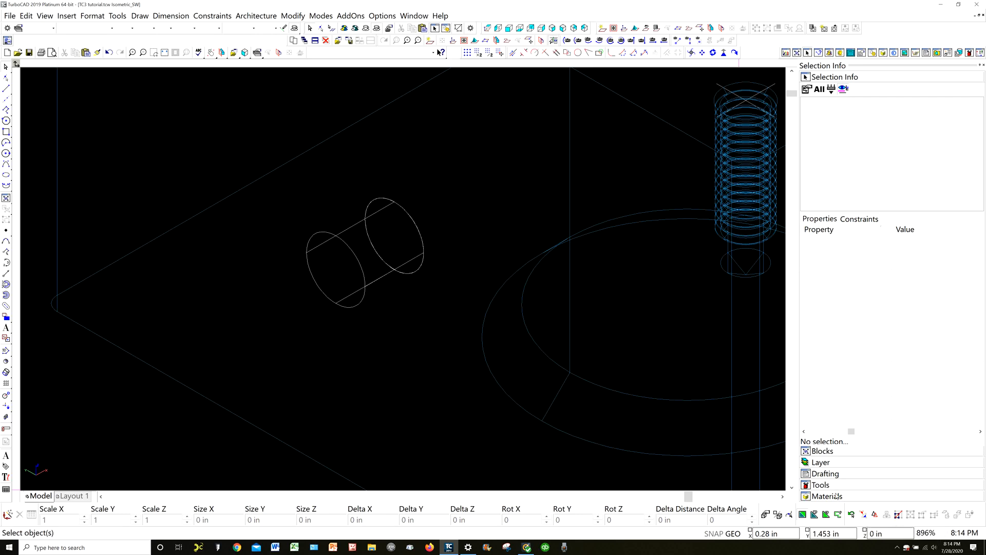
pyautogui.click(820, 485)
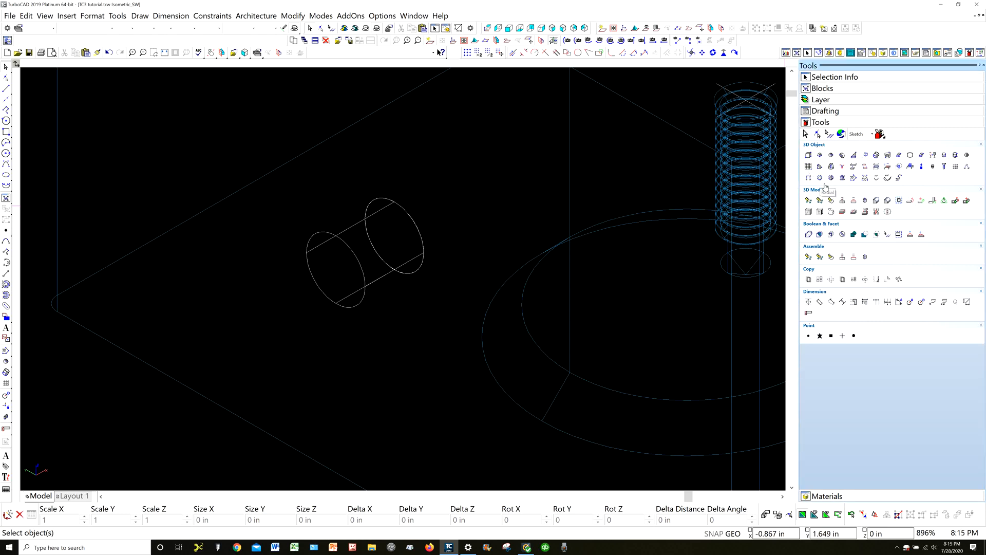
pyautogui.click(886, 200)
pyautogui.click(887, 203)
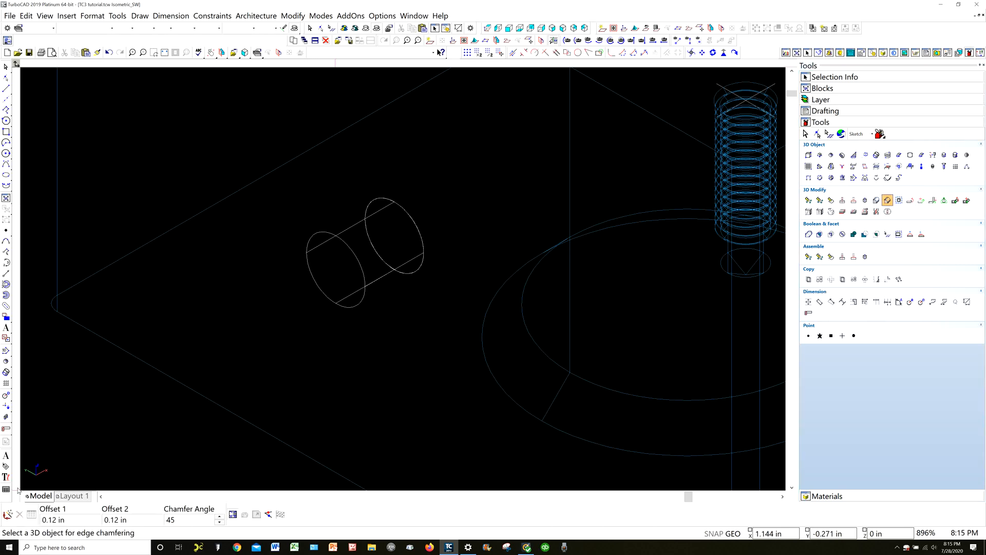
pyautogui.click(71, 519)
pyautogui.write('.06')
pyautogui.press('Tab')
pyautogui.press('Tab')
pyautogui.click(359, 266)
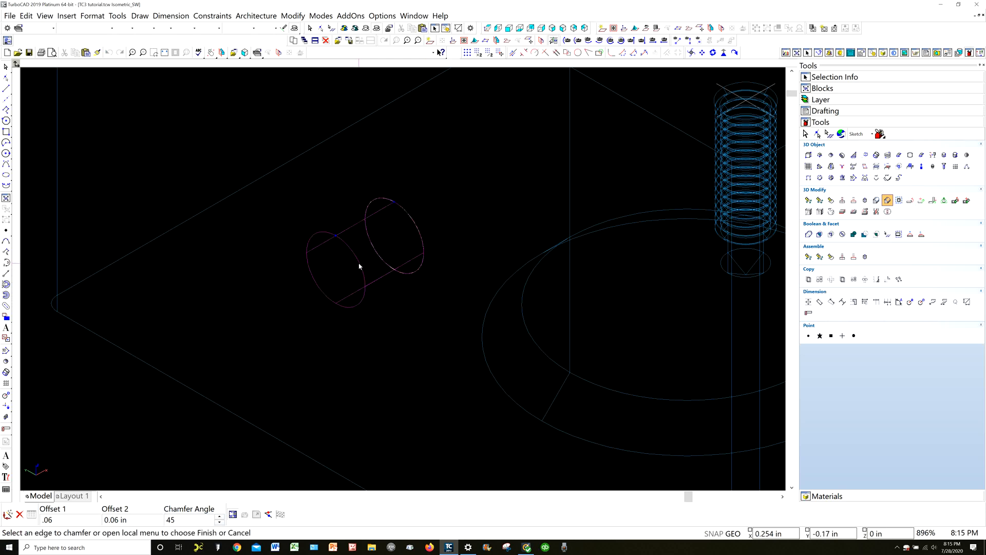
pyautogui.click(336, 238)
pyautogui.click(280, 514)
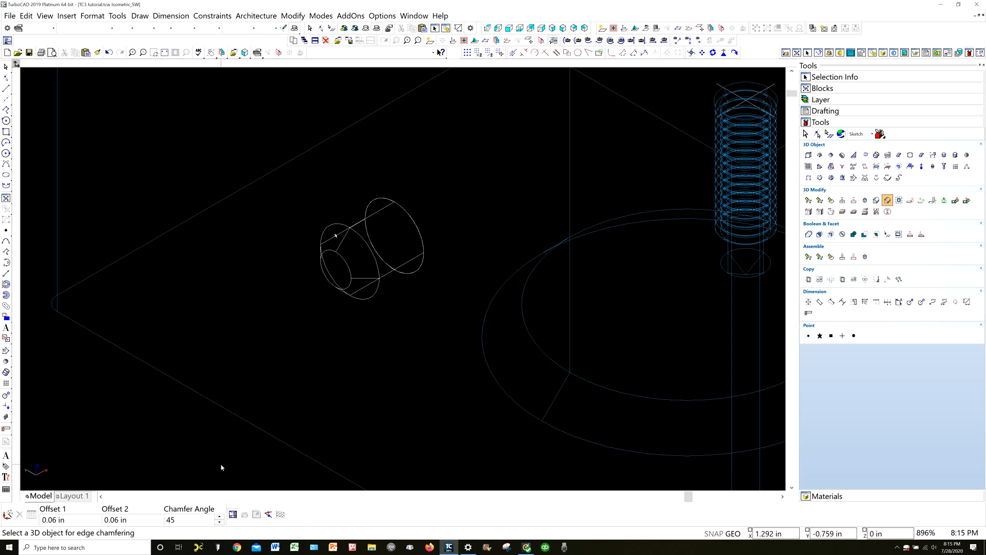
pyautogui.press('Escape')
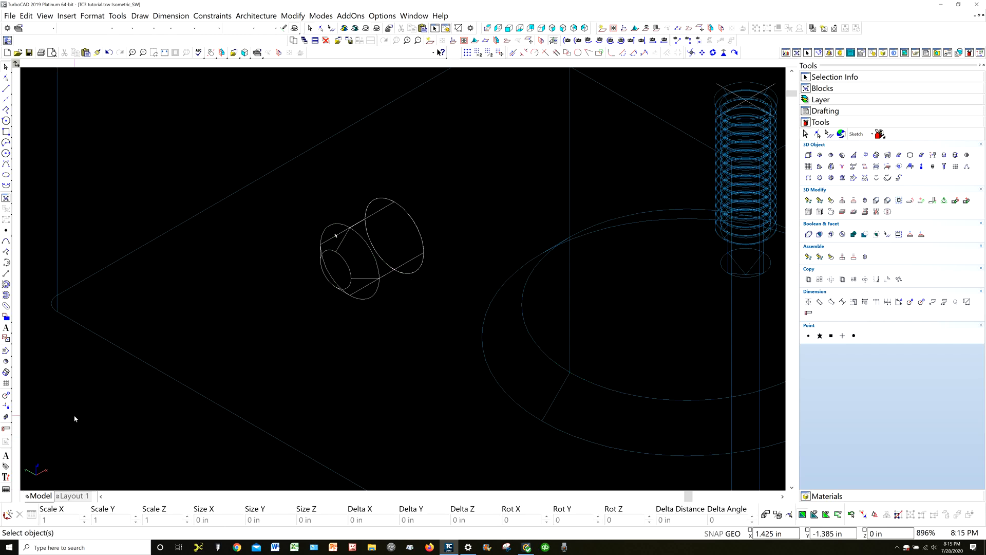
# Set the workplane by facet on the block's top face
pyautogui.scroll(-1, 74, 419)
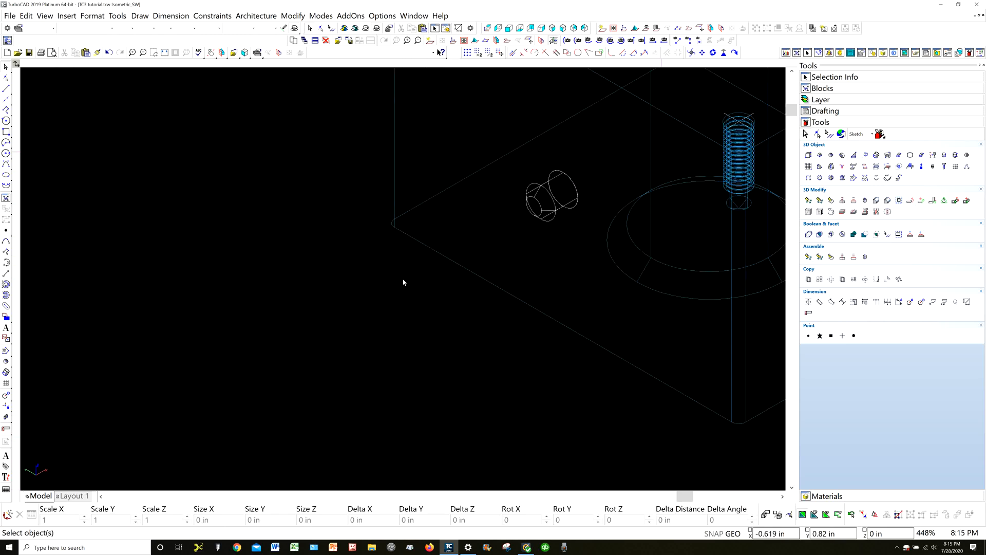
pyautogui.scroll(-2, 403, 282)
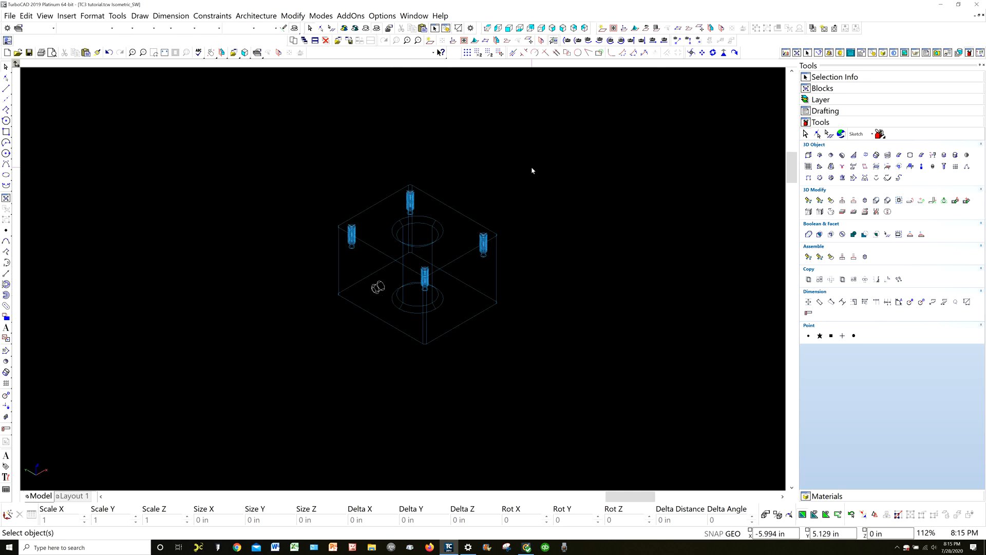
pyautogui.rightClick(550, 184)
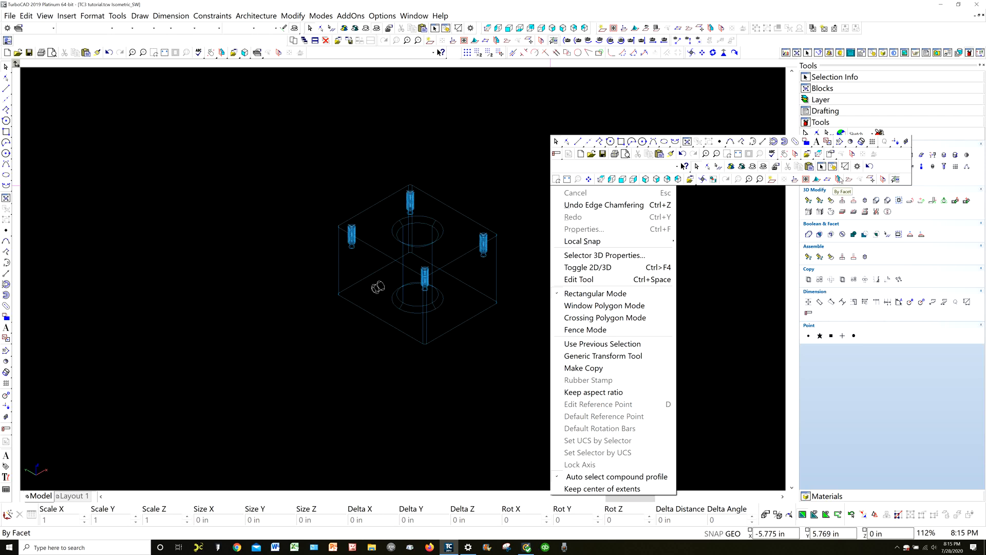
pyautogui.click(839, 178)
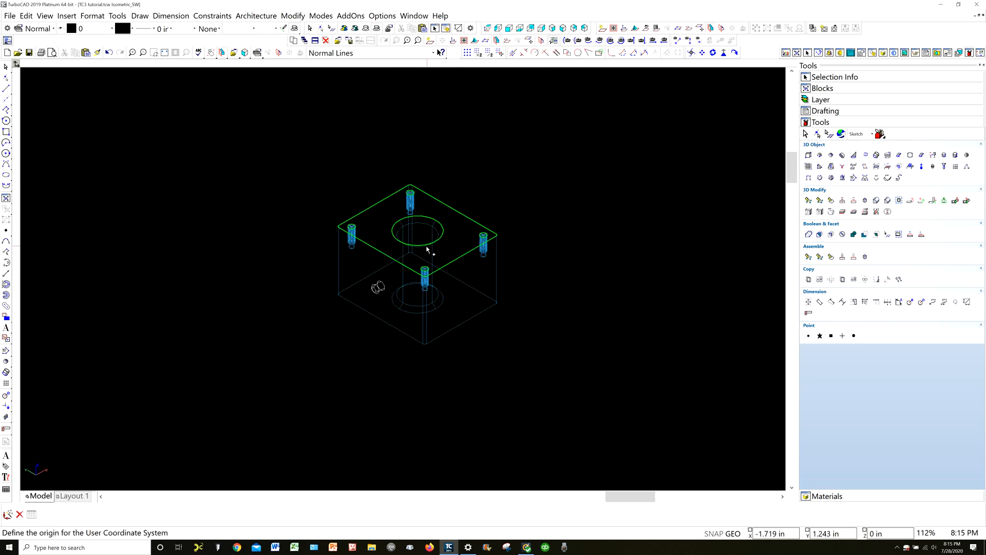
pyautogui.click(448, 250)
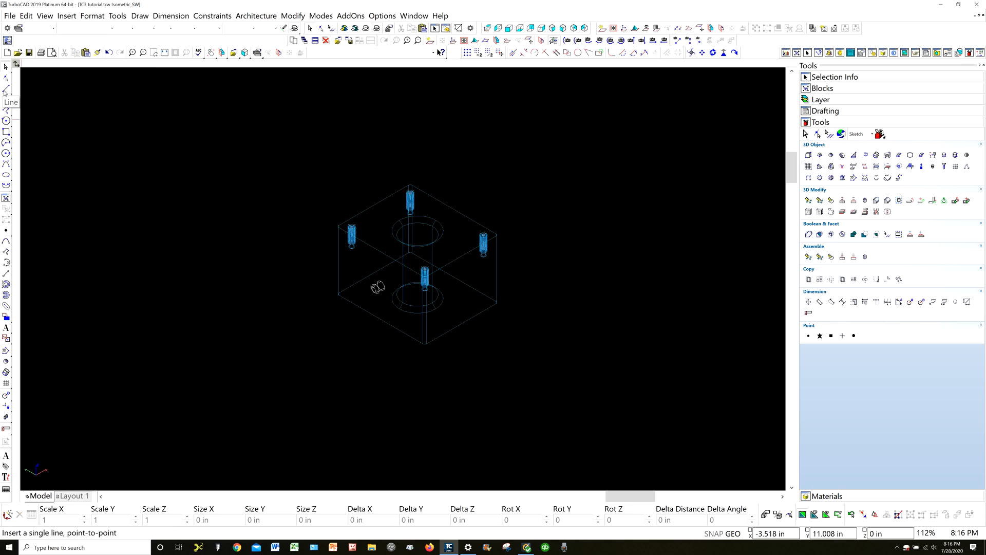
# Start a single line and set its pen color to Red in the line properties
pyautogui.click(6, 92)
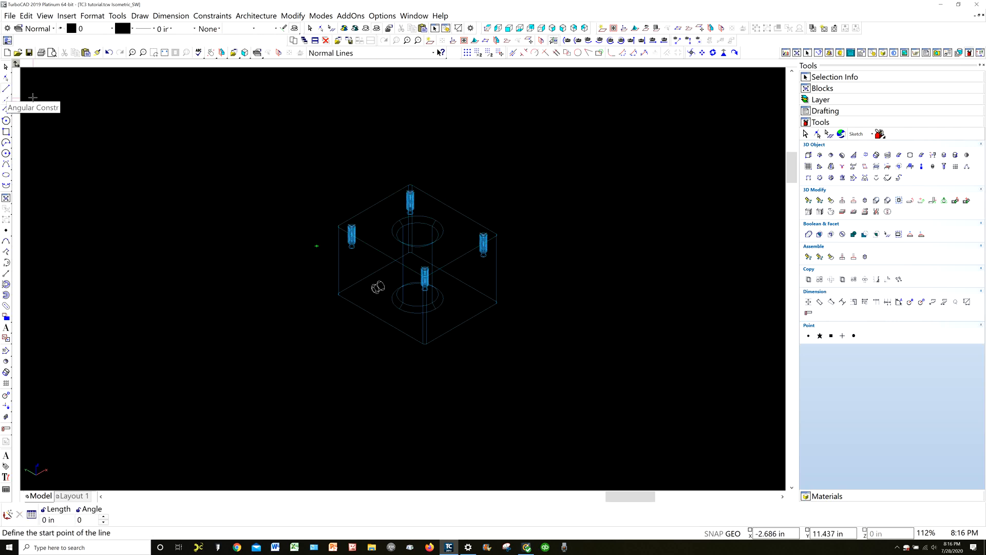
pyautogui.rightClick(86, 116)
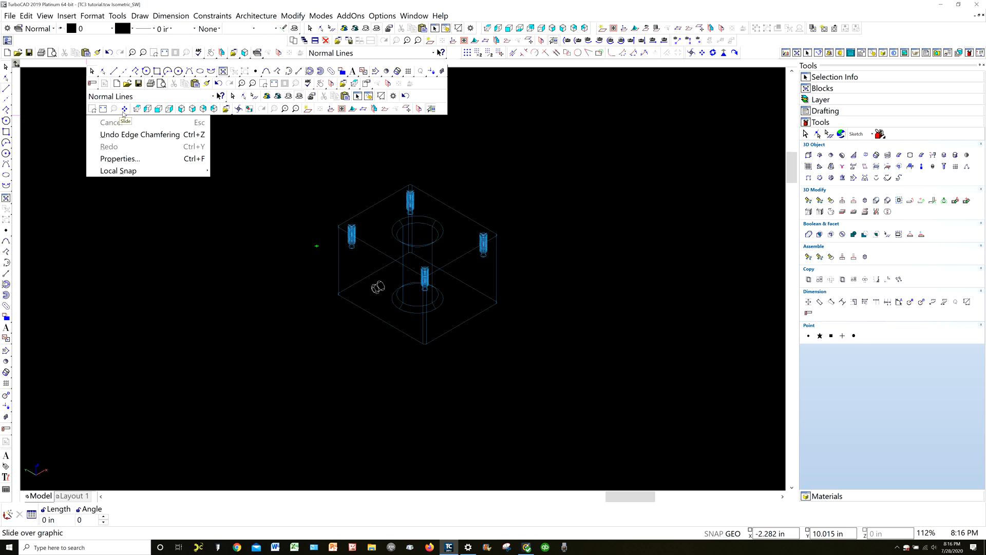
pyautogui.click(137, 155)
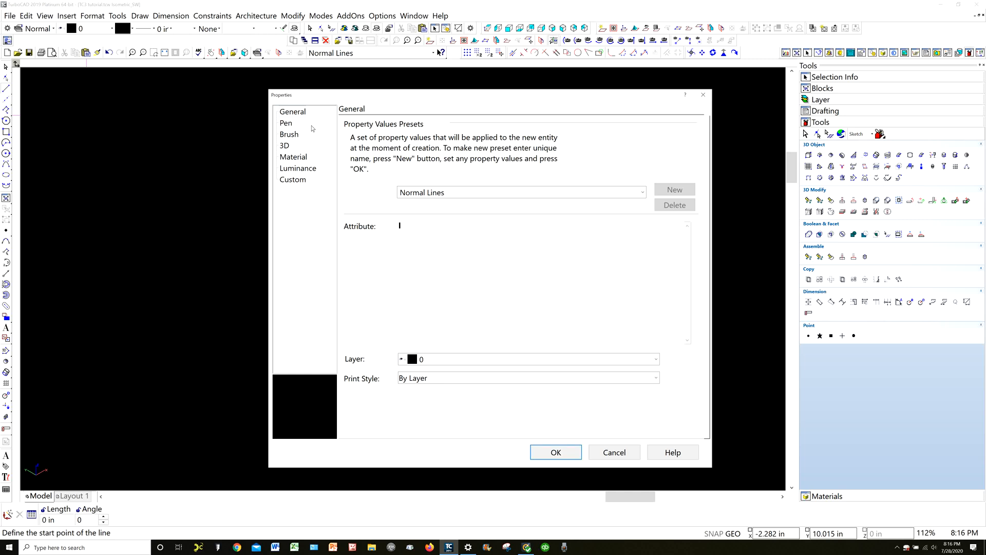
pyautogui.click(284, 124)
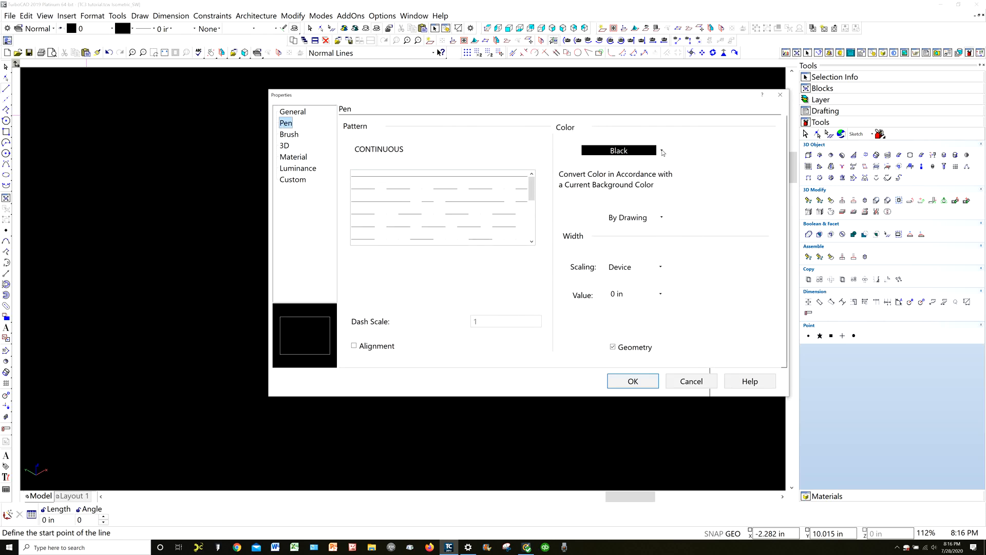
pyautogui.click(661, 150)
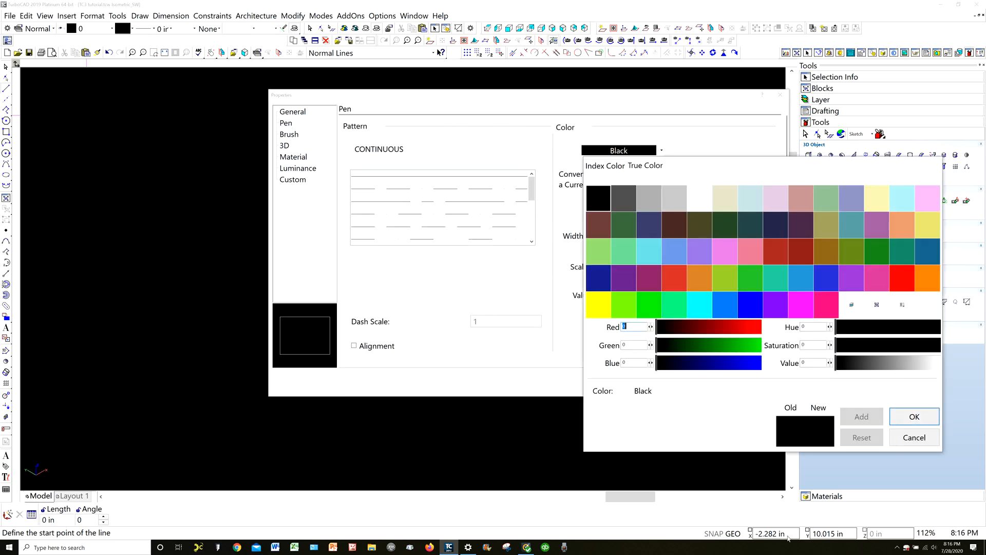
pyautogui.click(896, 280)
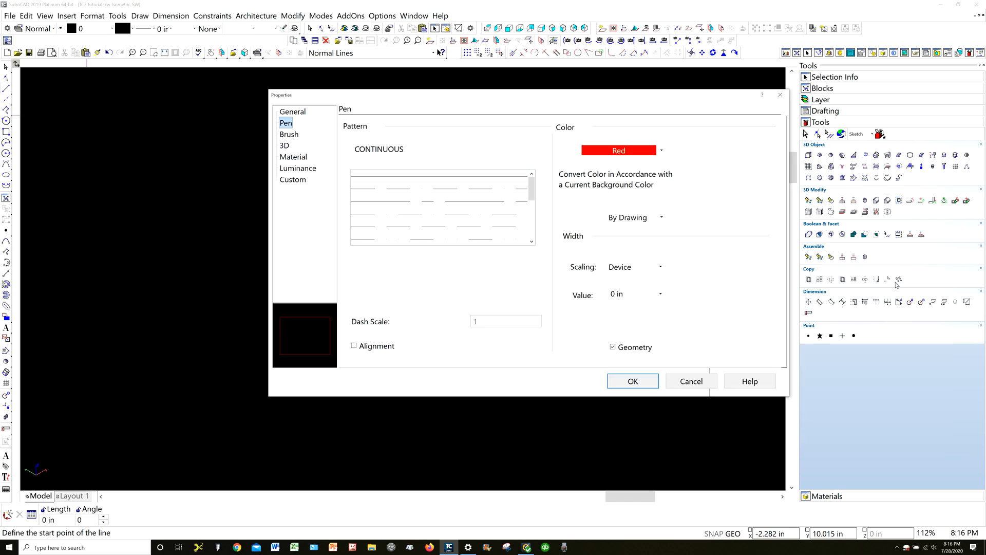
pyautogui.click(633, 381)
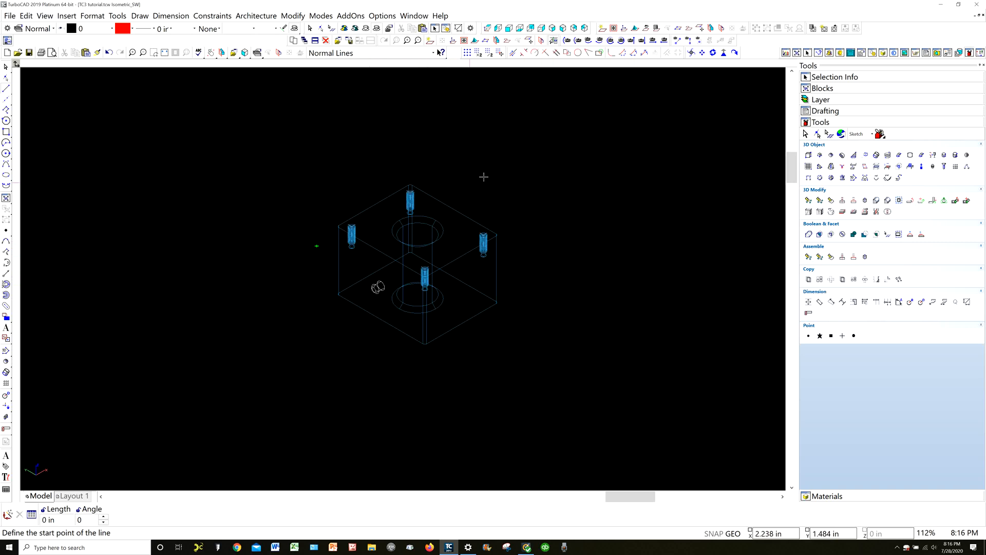
# Set the workplane by facet on the block's top face again, keeping the Line tool active
pyautogui.rightClick(523, 150)
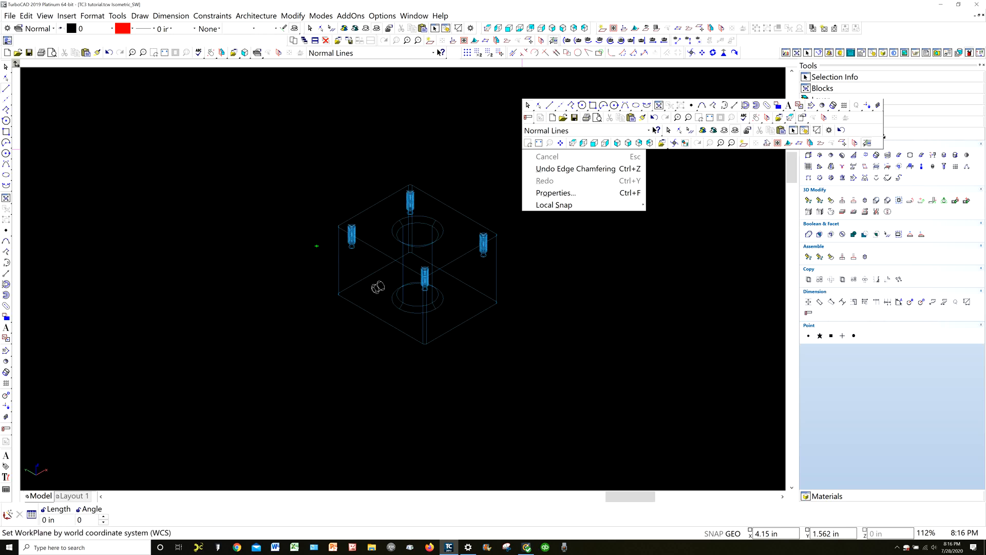
pyautogui.click(810, 145)
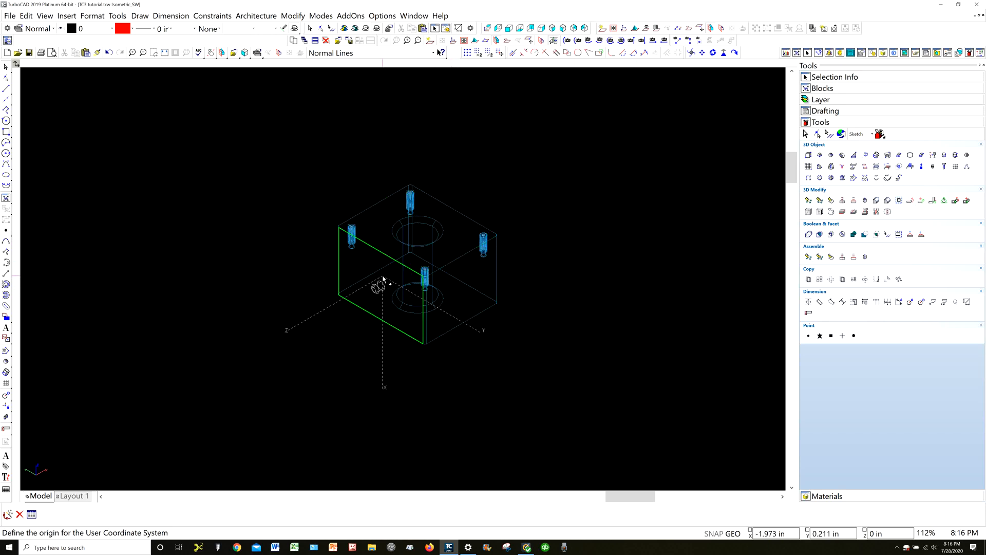
pyautogui.click(457, 248)
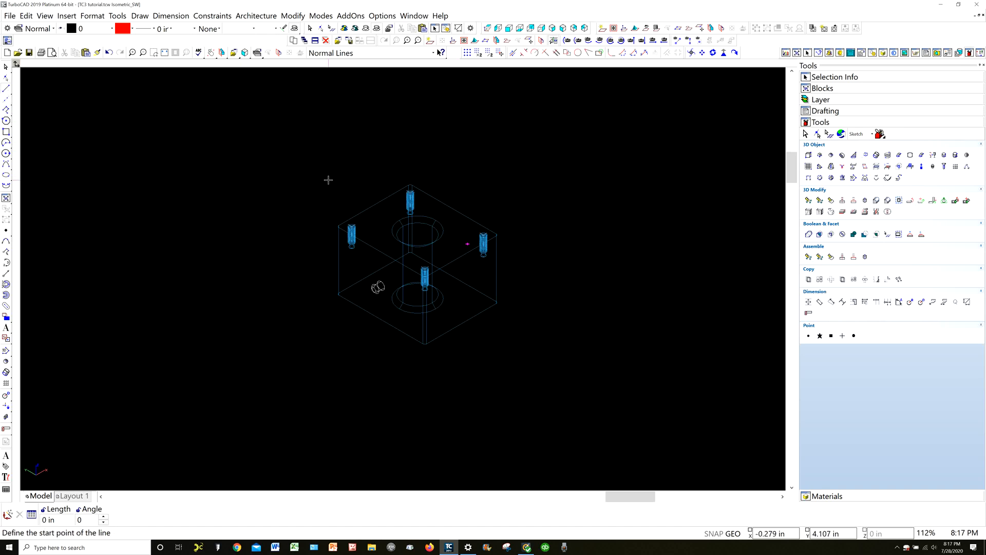
# Draw a red line across the block's top face from the left edge's midpoint to the opposite edge's midpoint
pyautogui.click(374, 204)
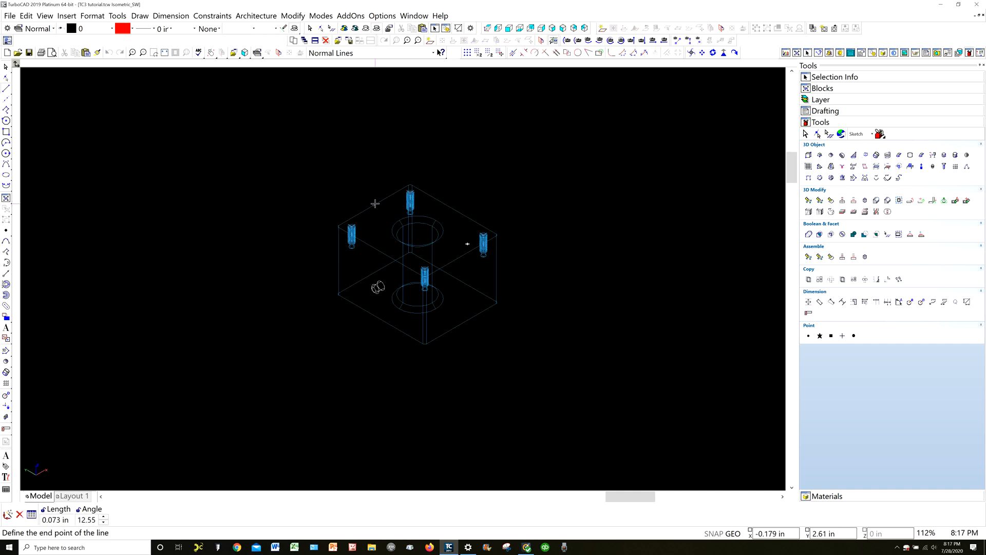
pyautogui.click(459, 255)
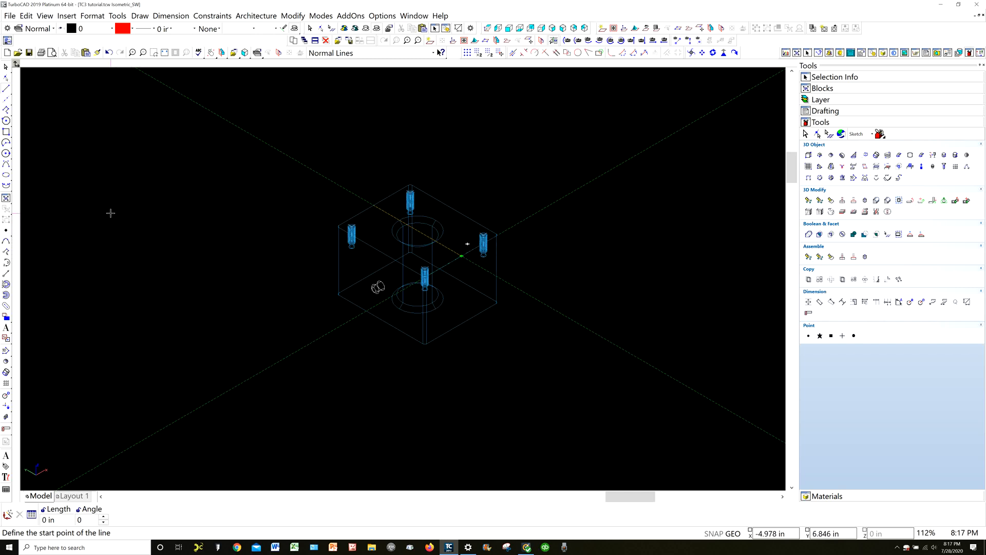
pyautogui.press('Escape')
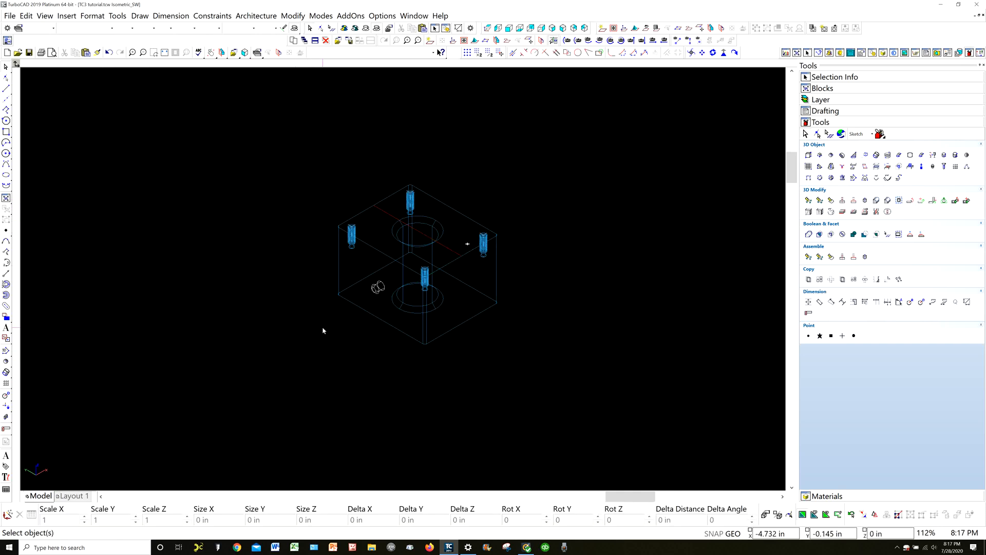
# Mirror-copy the chamfered cylinder to the block's opposite side in top view, using the red centerline's endpoints as the mirroring line
pyautogui.click(377, 290)
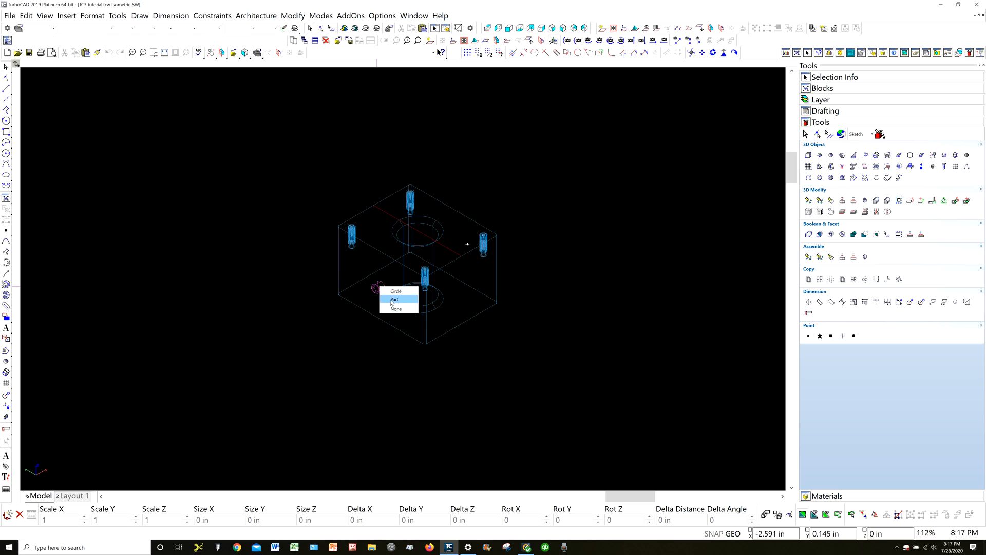
pyautogui.click(394, 299)
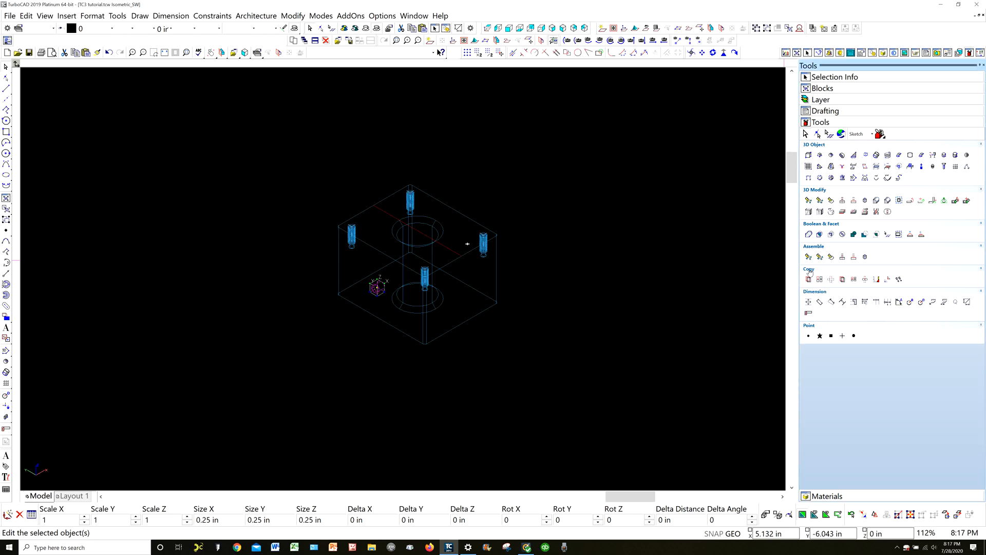
pyautogui.click(876, 279)
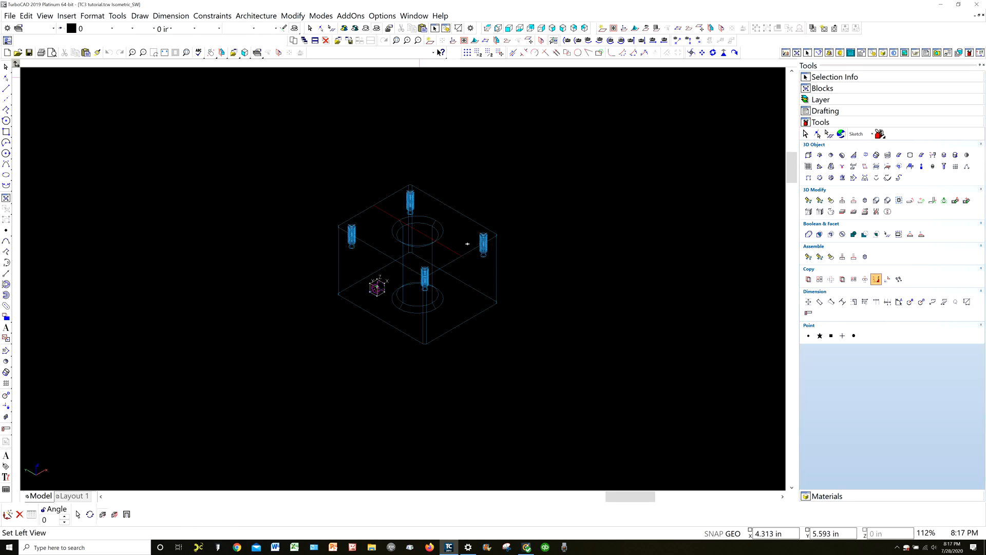
pyautogui.click(488, 28)
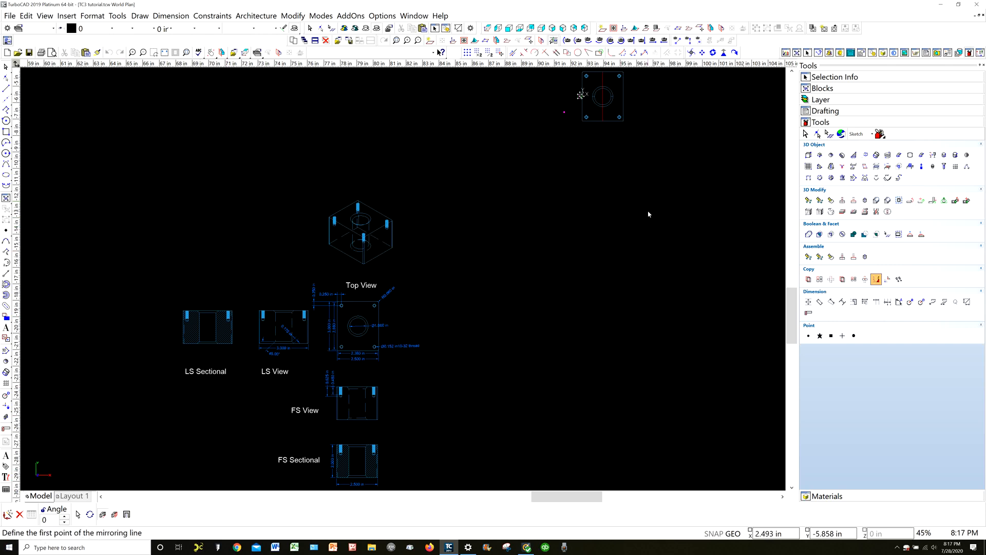
pyautogui.scroll(3, 645, 125)
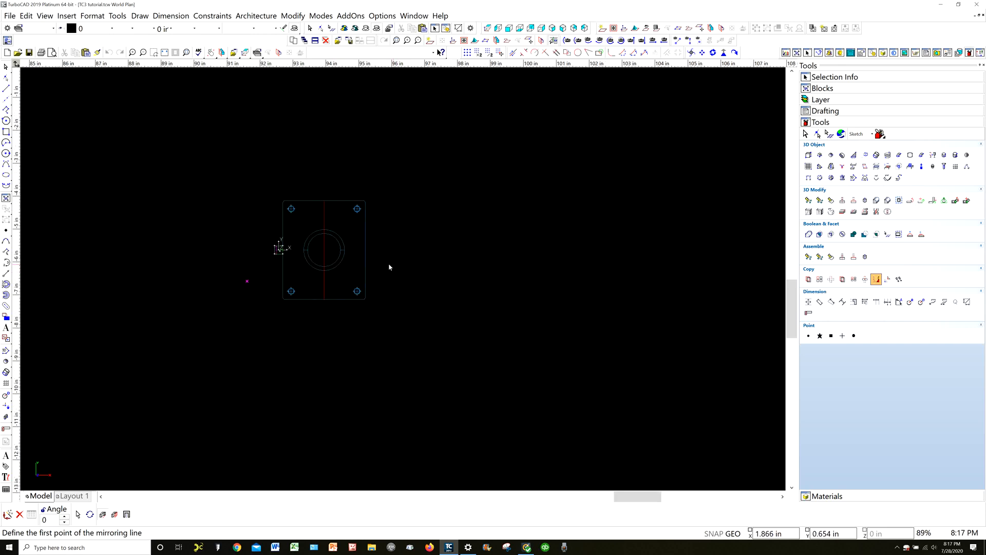
pyautogui.click(323, 201)
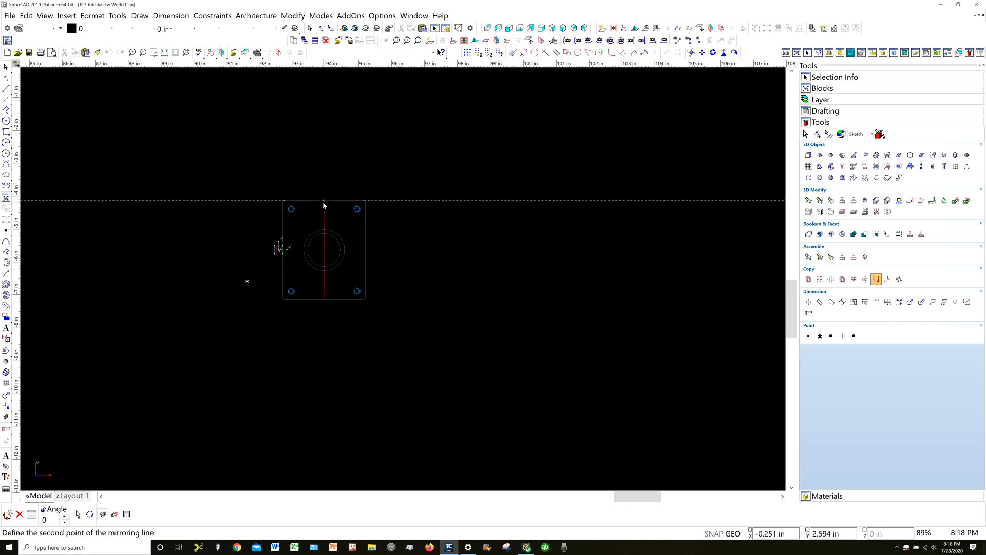
pyautogui.click(324, 301)
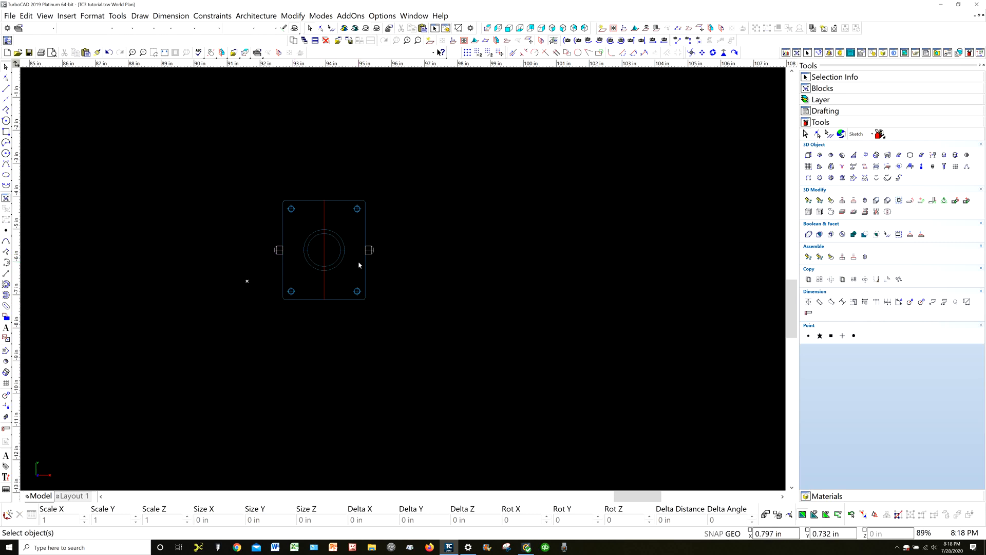
# Move the red centerline on the block's top face to the Construction layer and hide that layer
pyautogui.click(324, 220)
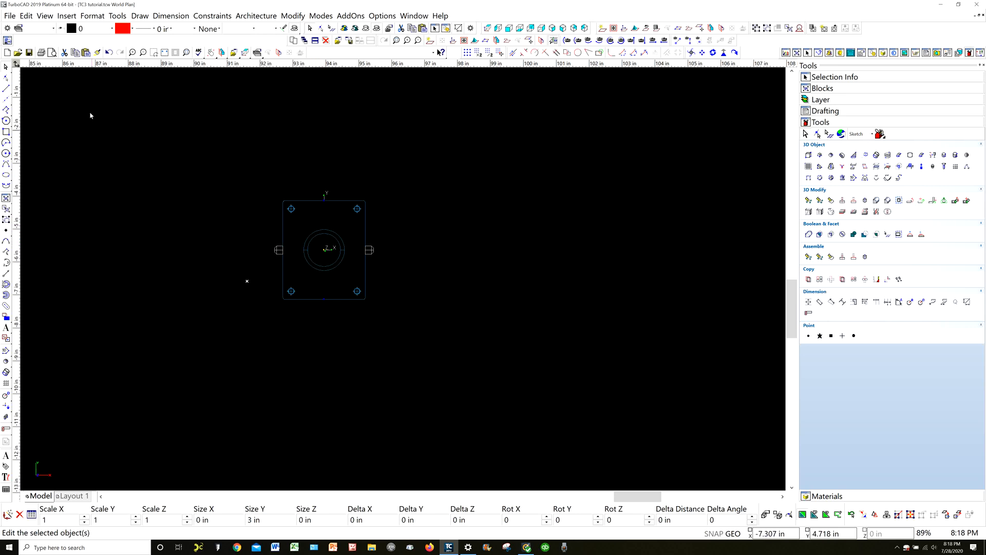
pyautogui.click(112, 29)
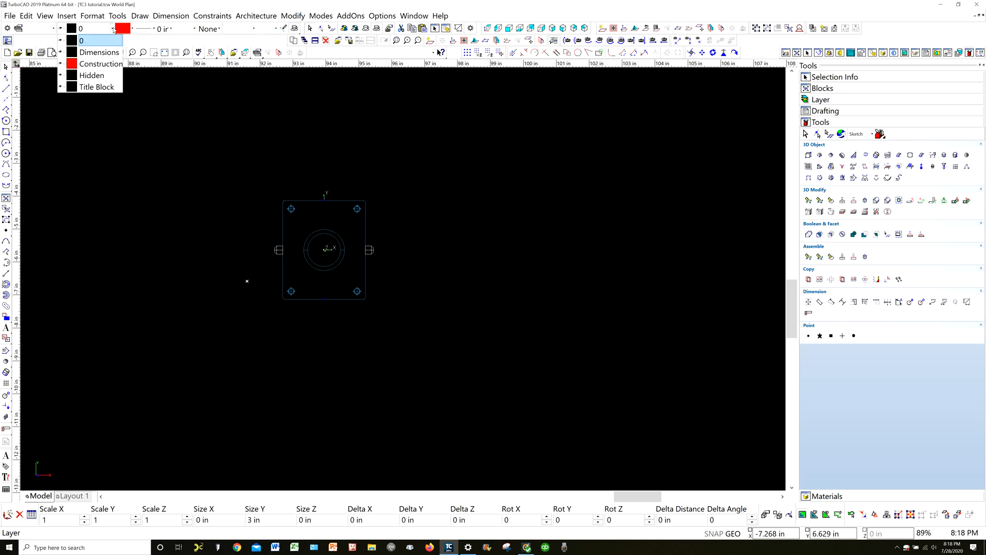
pyautogui.click(111, 64)
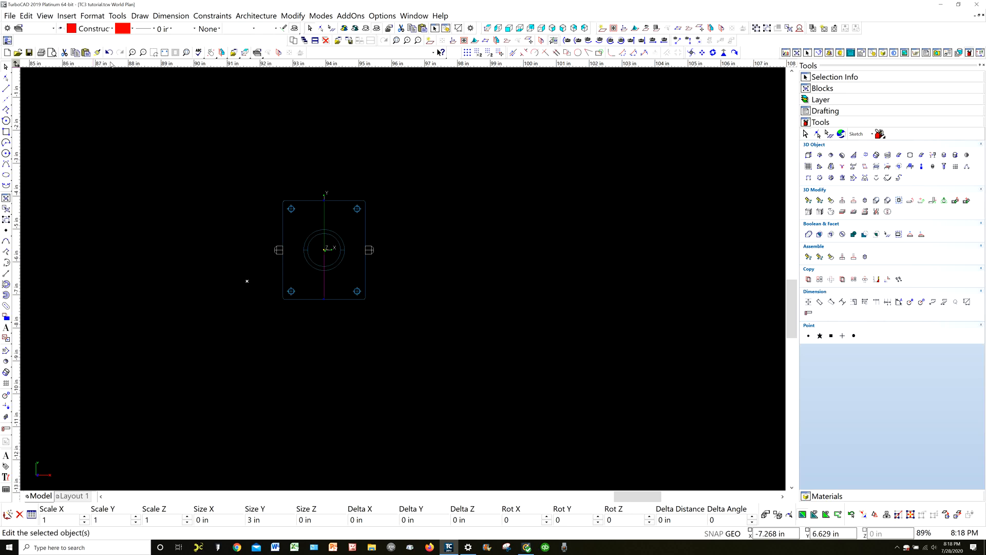
pyautogui.click(186, 141)
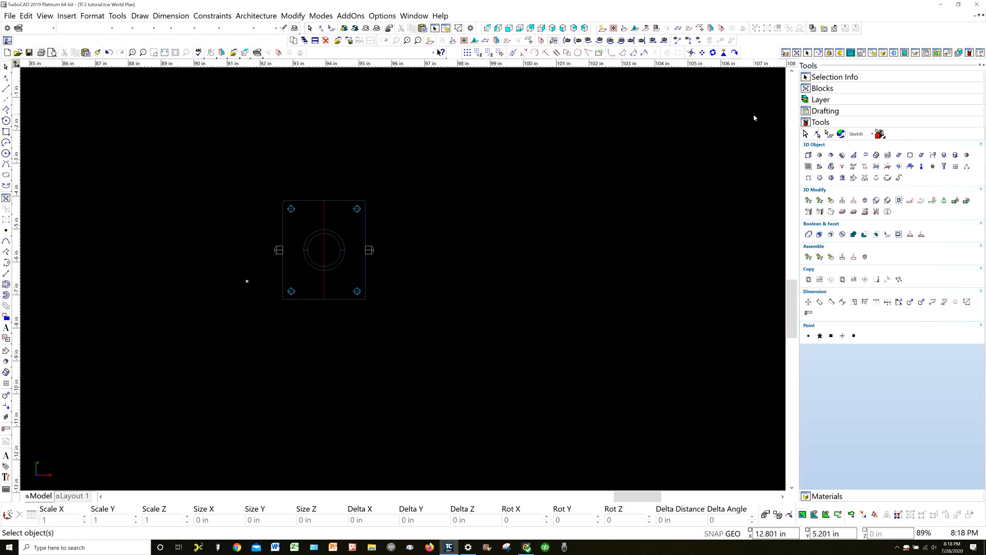
pyautogui.click(825, 101)
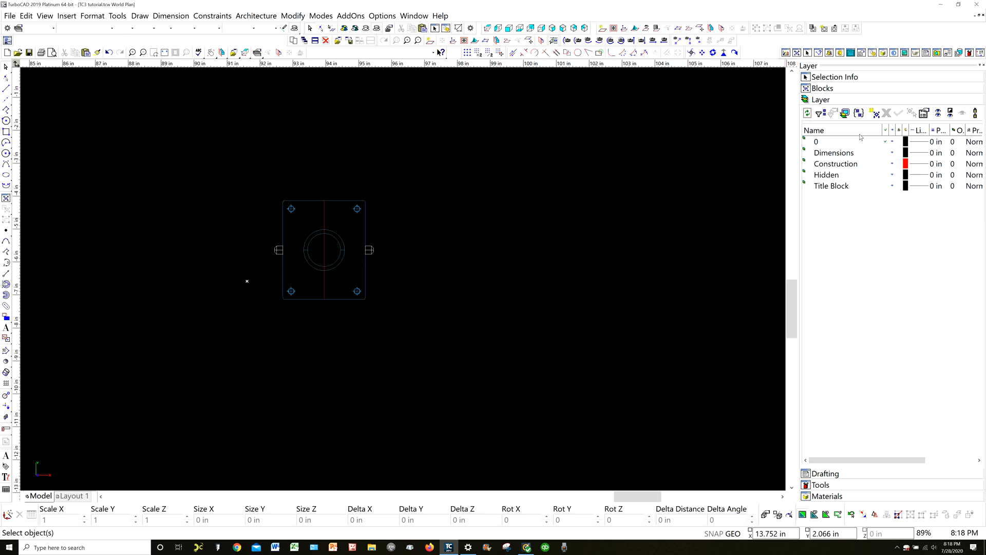
pyautogui.click(893, 165)
# Try to join the block with only one of its side cylinders using 3D Add, and undo the union
pyautogui.moveTo(384, 279); pyautogui.dragTo(444, 265, button='middle')
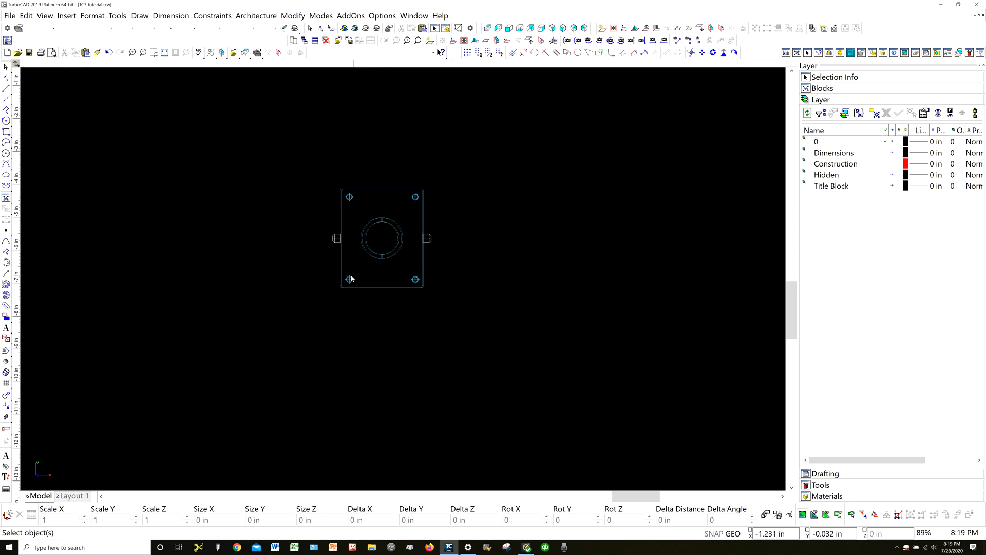
pyautogui.keyDown('shift'); pyautogui.moveTo(354, 277); pyautogui.dragTo(466, 268, button='middle'); pyautogui.keyUp('shift')
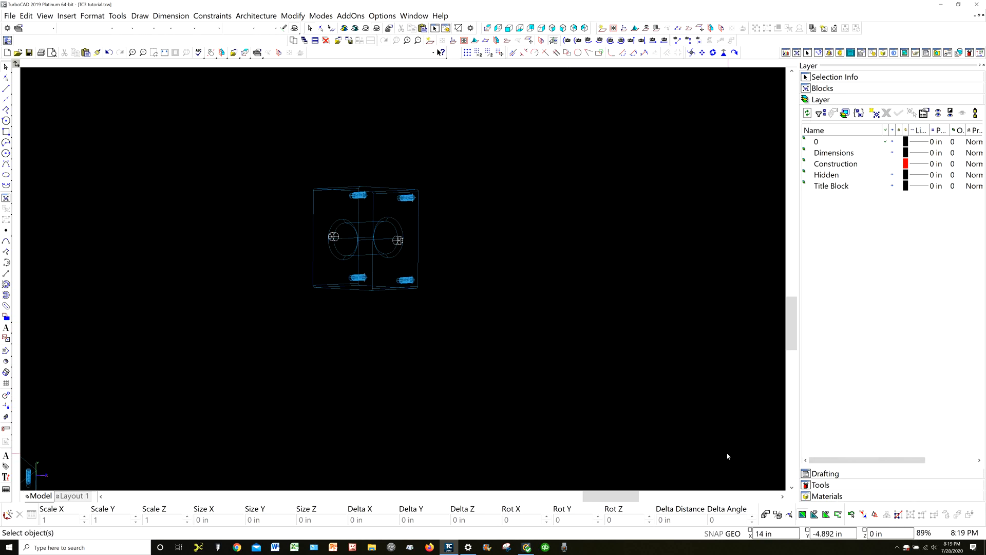
pyautogui.click(825, 484)
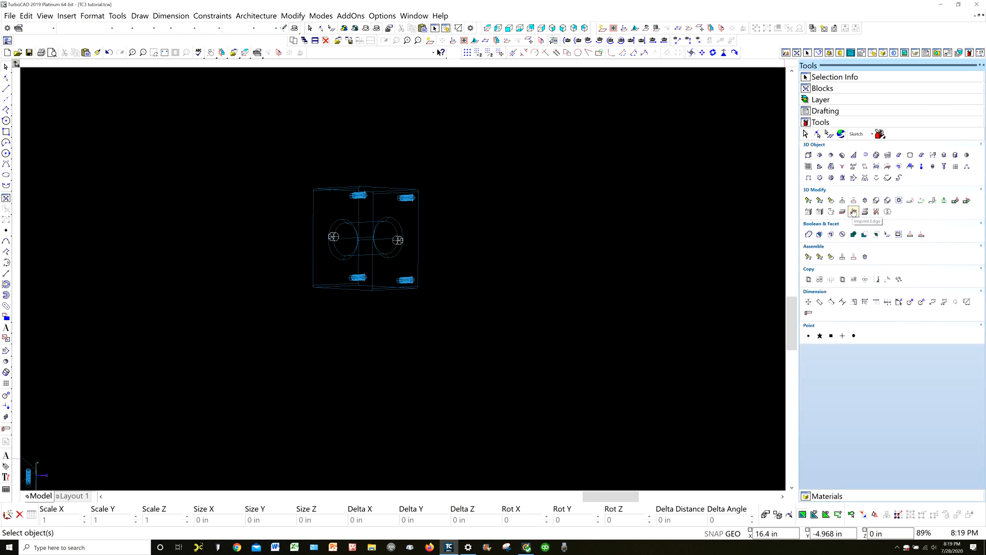
pyautogui.click(808, 234)
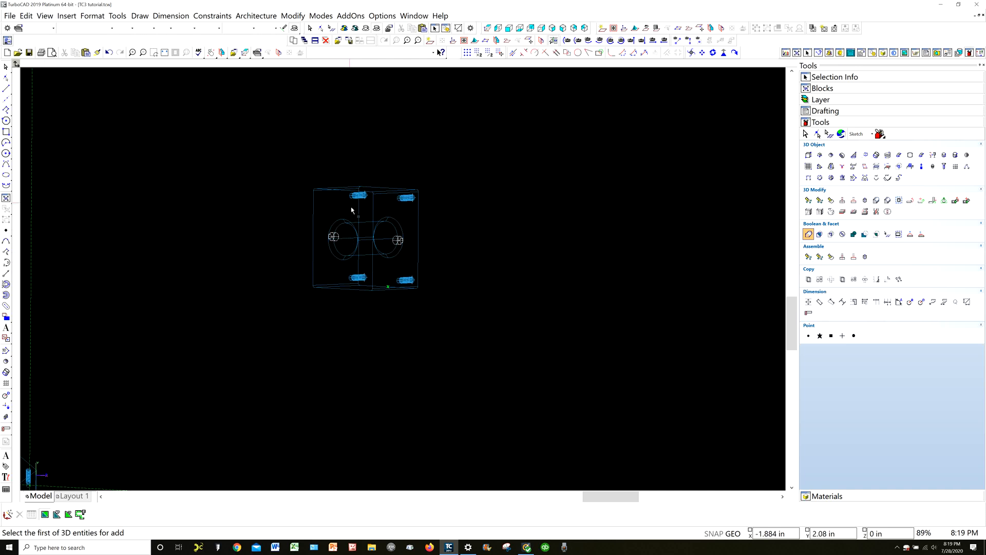
pyautogui.click(336, 189)
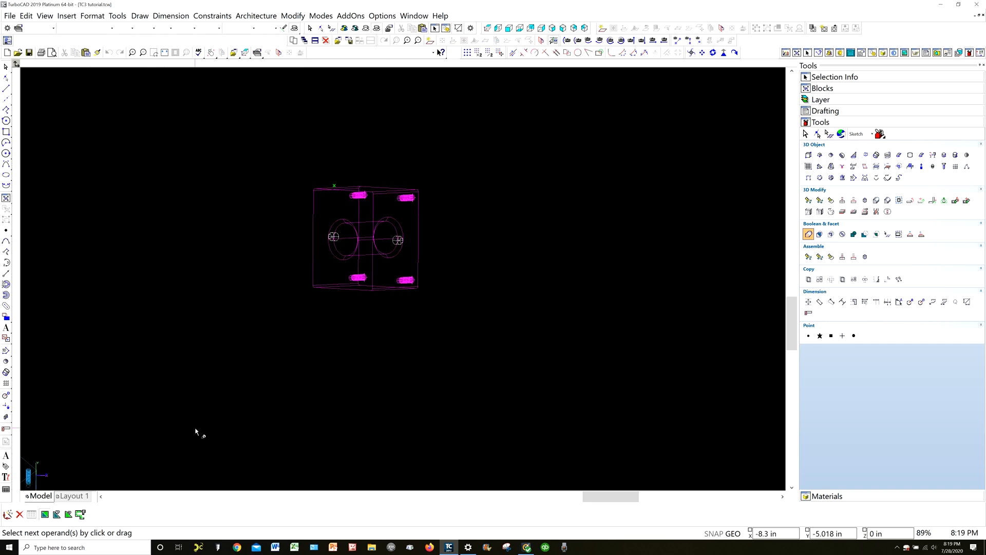
pyautogui.click(332, 237)
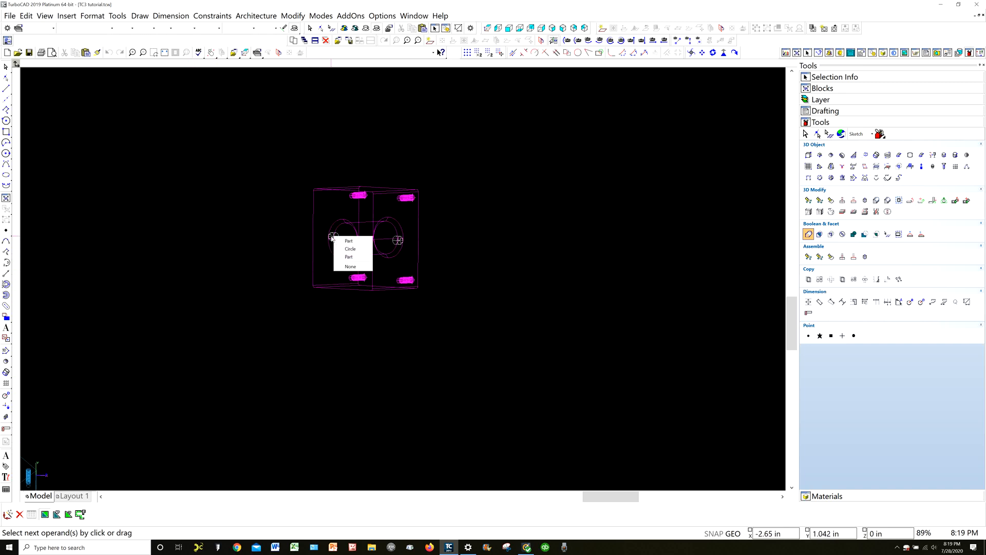
pyautogui.click(349, 257)
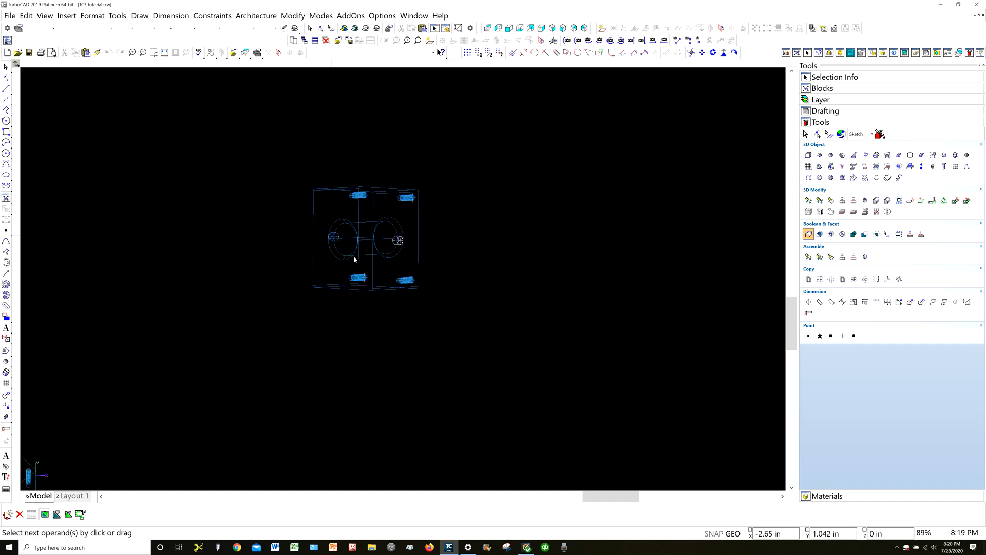
pyautogui.press('Return')
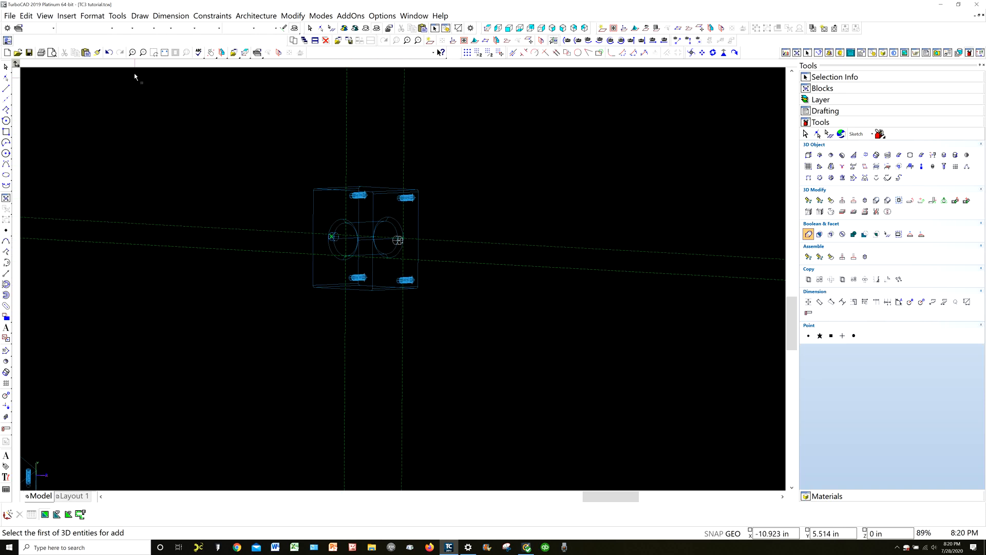
pyautogui.click(108, 57)
# Turn off Always show Auxiliary lines in the Drawing Aids settings
pyautogui.click(714, 533)
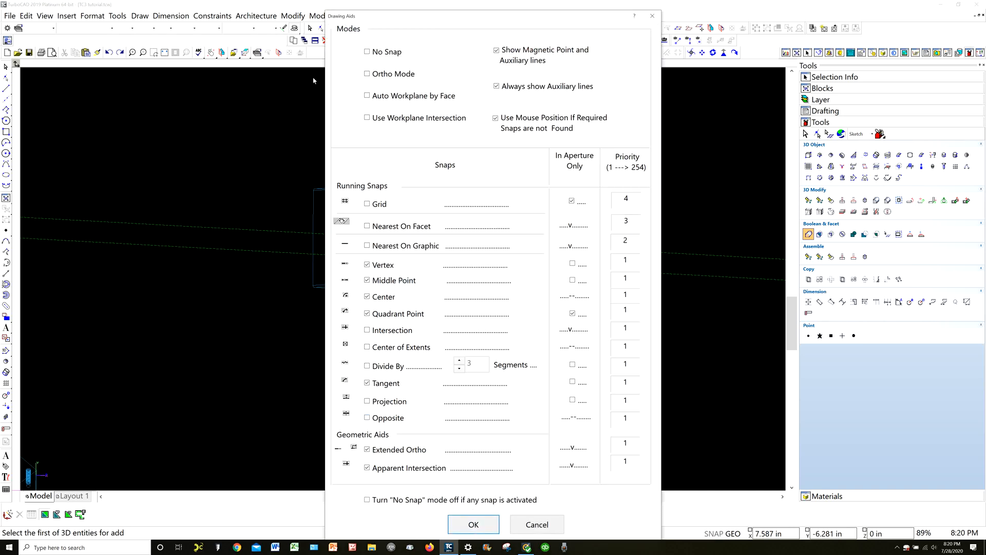
pyautogui.click(497, 87)
pyautogui.click(460, 530)
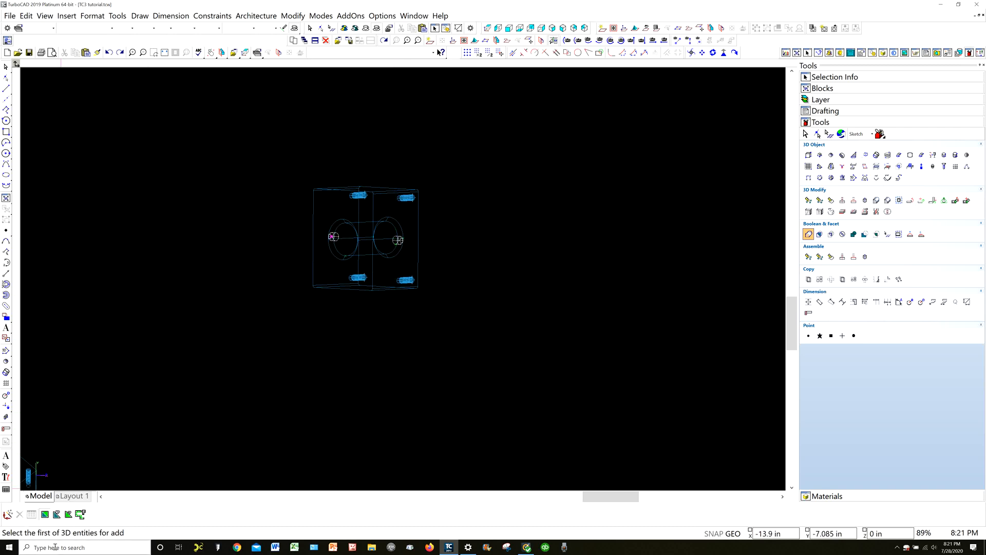
# Join the block and both chamfered side cylinders into one solid with 3D Add
pyautogui.click(324, 289)
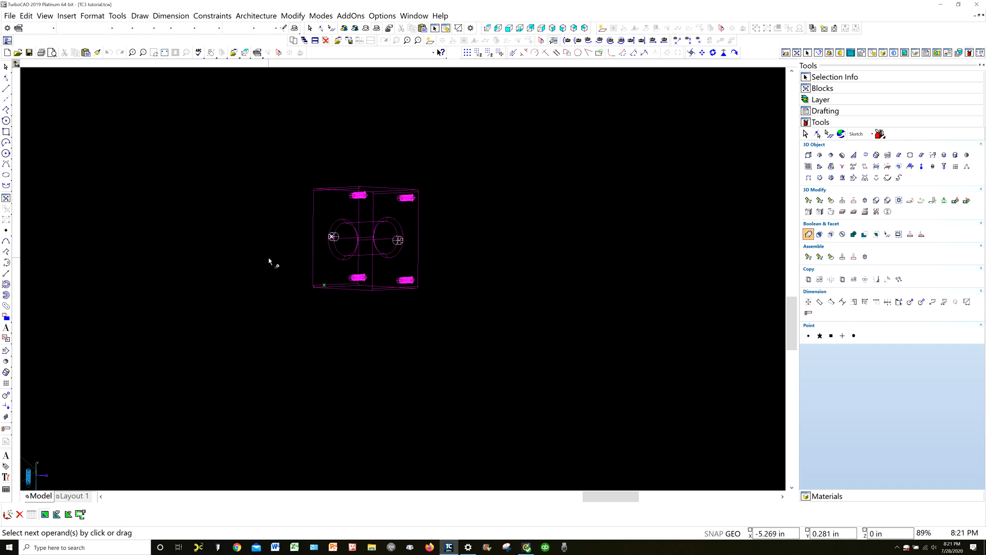
pyautogui.click(334, 237)
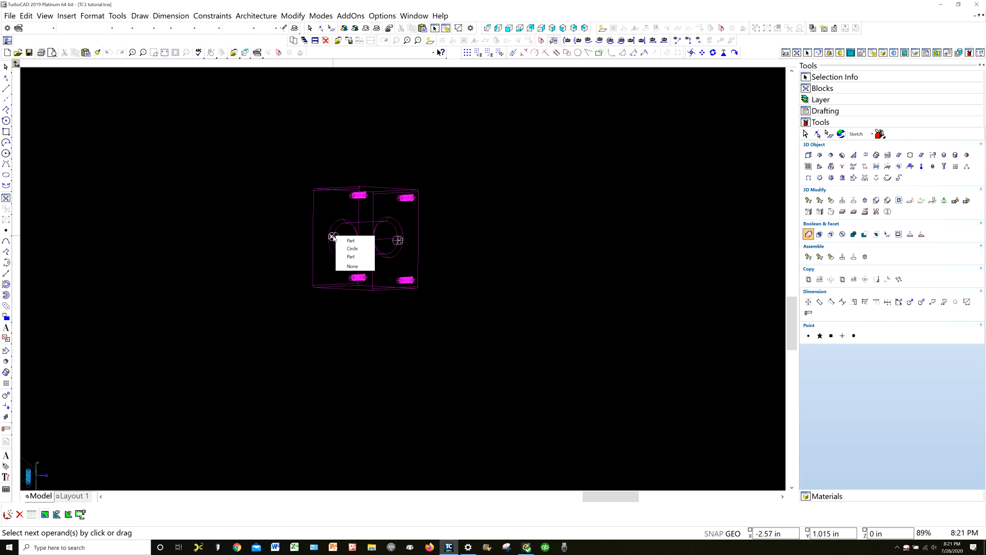
pyautogui.click(351, 257)
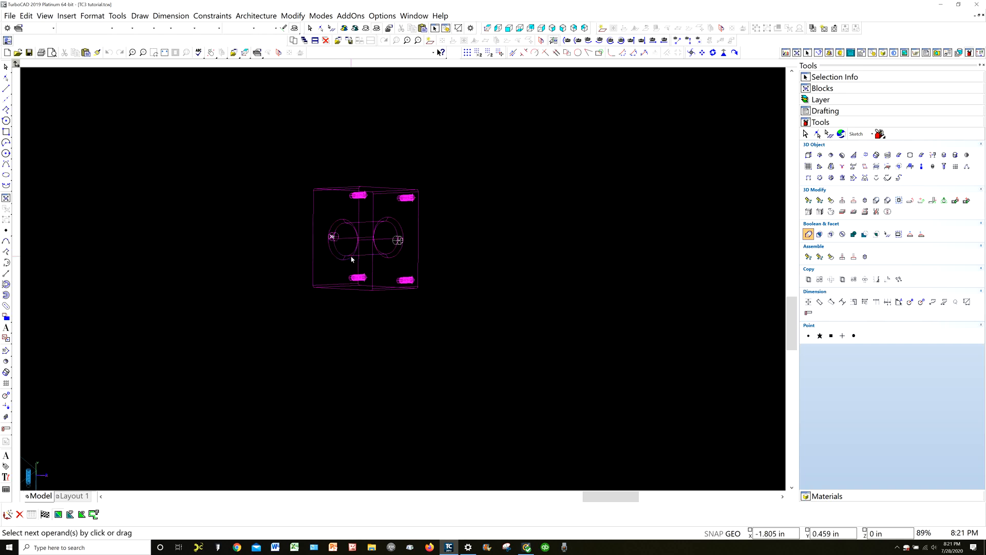
pyautogui.click(396, 245)
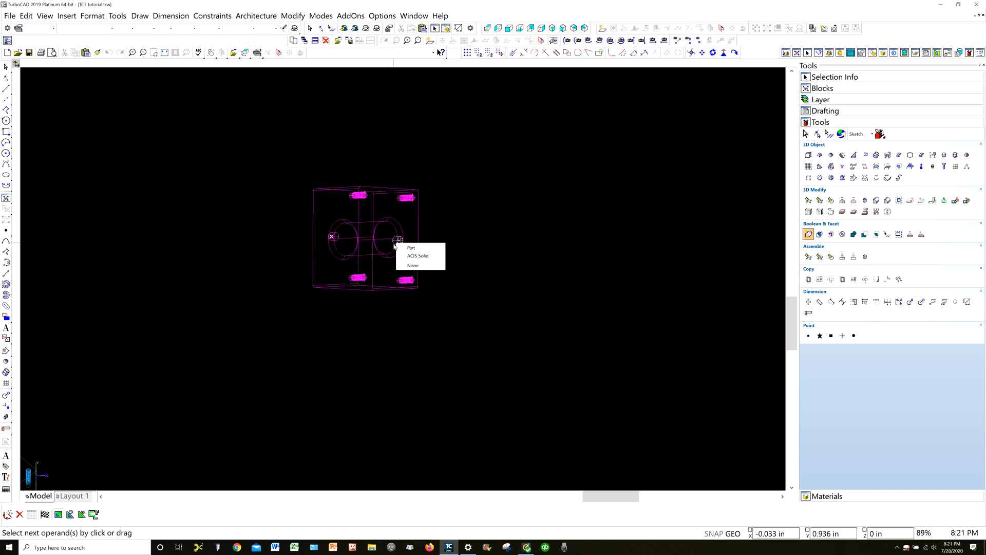
pyautogui.click(417, 256)
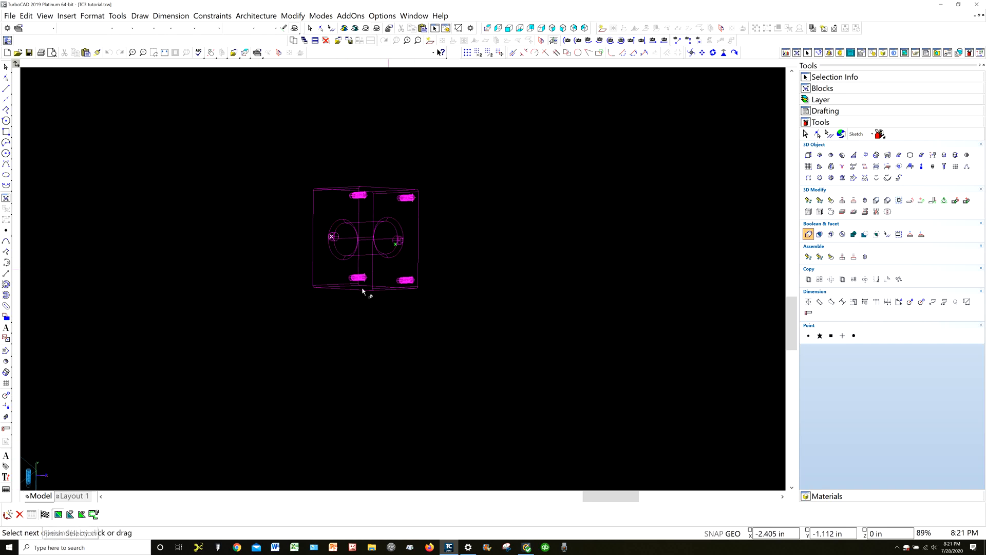
pyautogui.click(45, 515)
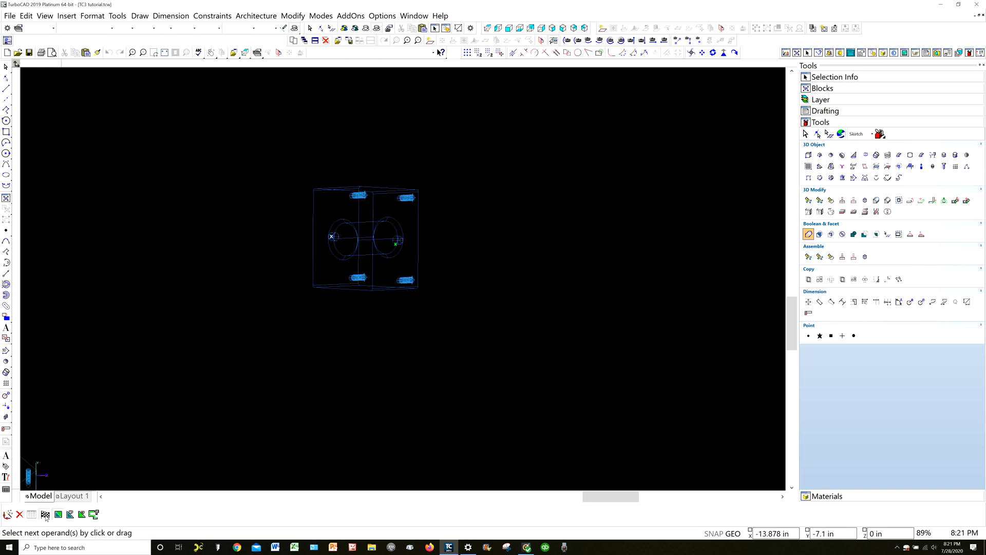
pyautogui.click(45, 515)
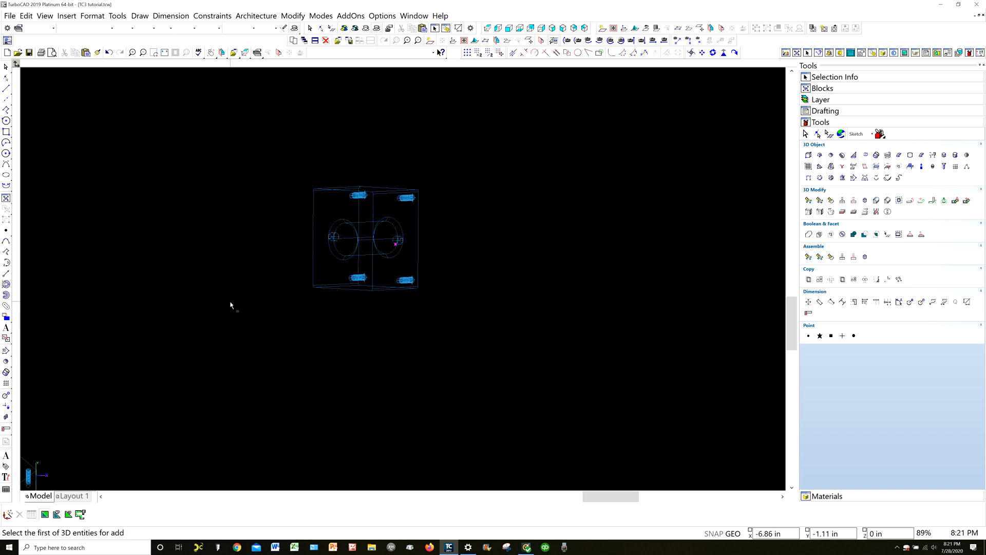
pyautogui.scroll(4, 402, 282)
pyautogui.scroll(-4, 405, 281)
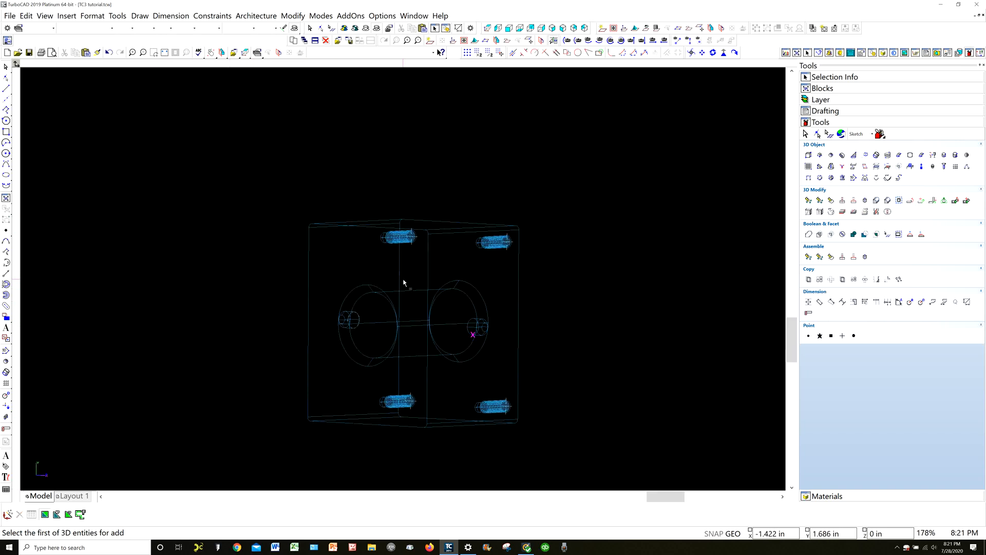
pyautogui.press('Escape')
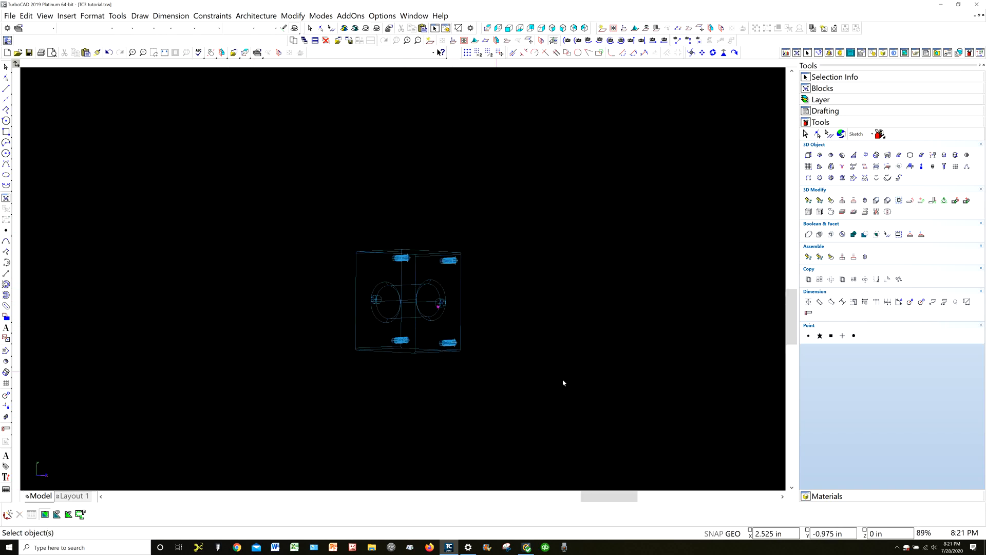
# Inspect the joined part from several angles in Draft Rendering and return it to Wireframe
pyautogui.moveTo(581, 329); pyautogui.dragTo(520, 403, button='middle')
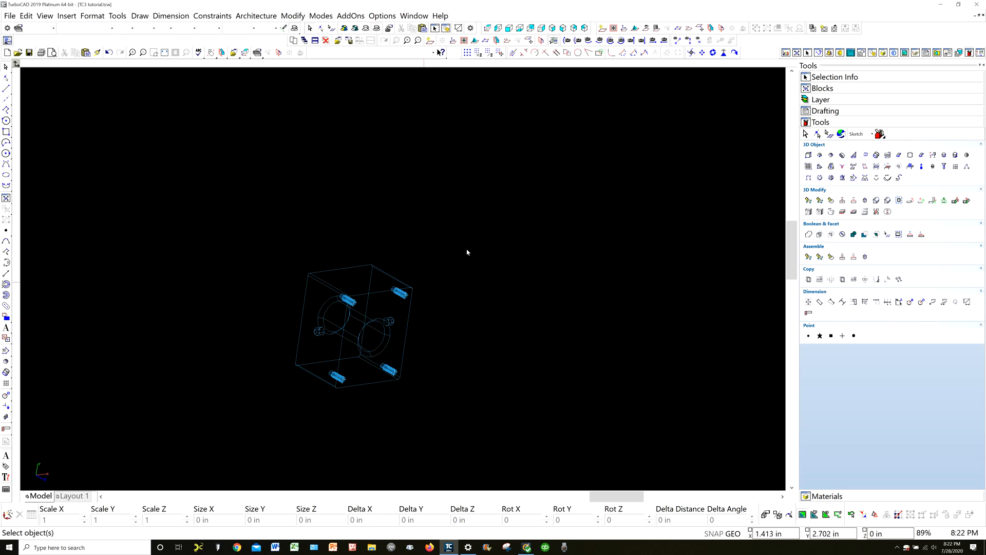
pyautogui.click(354, 29)
pyautogui.moveTo(319, 255)
pyautogui.keyDown('shift'); pyautogui.mouseDown(button='middle')
pyautogui.moveTo(244, 400)
pyautogui.moveTo(271, 383)
pyautogui.moveTo(363, 387)
pyautogui.moveTo(286, 239)
pyautogui.moveTo(175, 245)
pyautogui.moveTo(416, 313)
pyautogui.moveTo(392, 387)
pyautogui.moveTo(396, 414)
pyautogui.moveTo(352, 222)
pyautogui.moveTo(326, 195)
pyautogui.moveTo(209, 194)
pyautogui.moveTo(242, 279)
pyautogui.moveTo(270, 300)
pyautogui.moveTo(359, 299)
pyautogui.mouseUp(button='middle'); pyautogui.keyUp('shift')
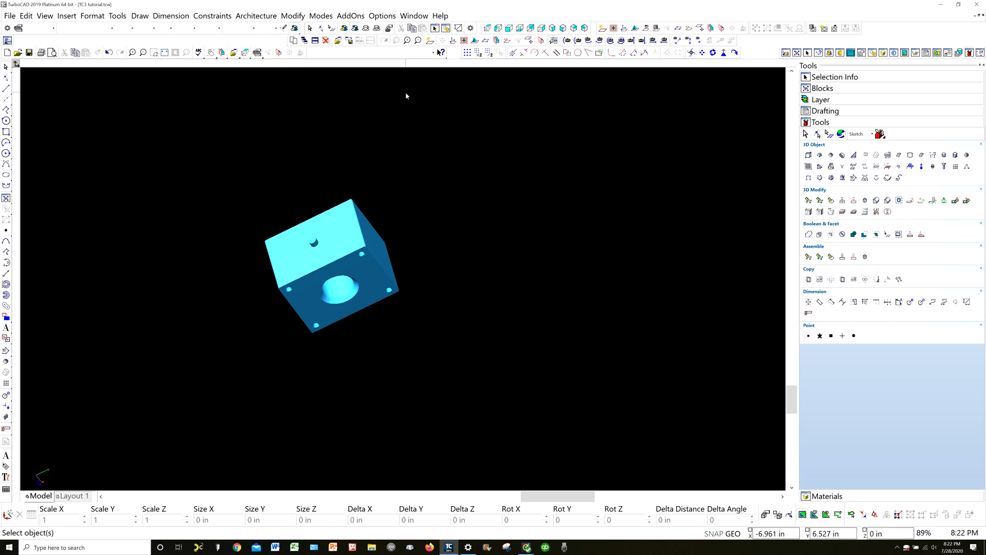
pyautogui.click(377, 28)
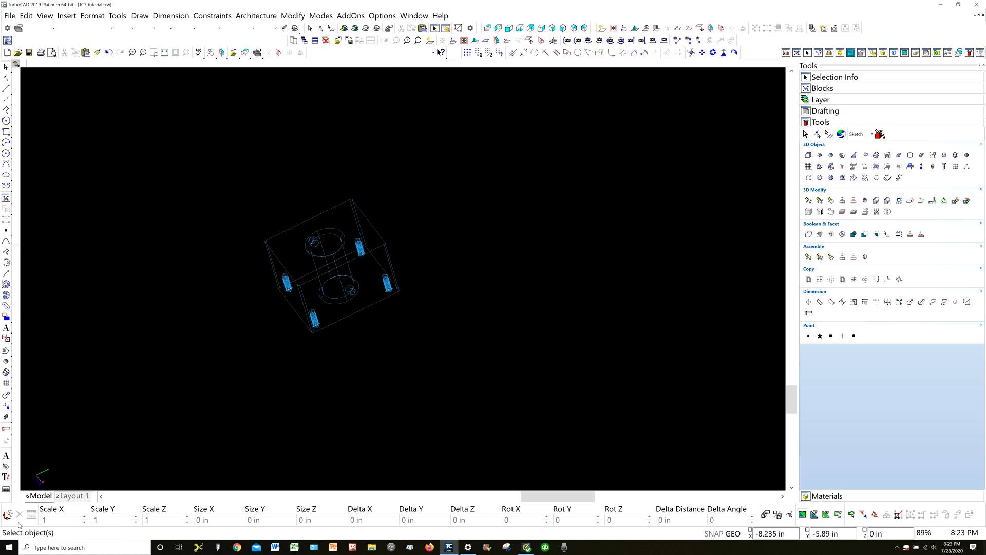
# Switch to Layout 1 and examine the side cylinder in the shaded isometric view and the part's other drawing views
pyautogui.click(71, 496)
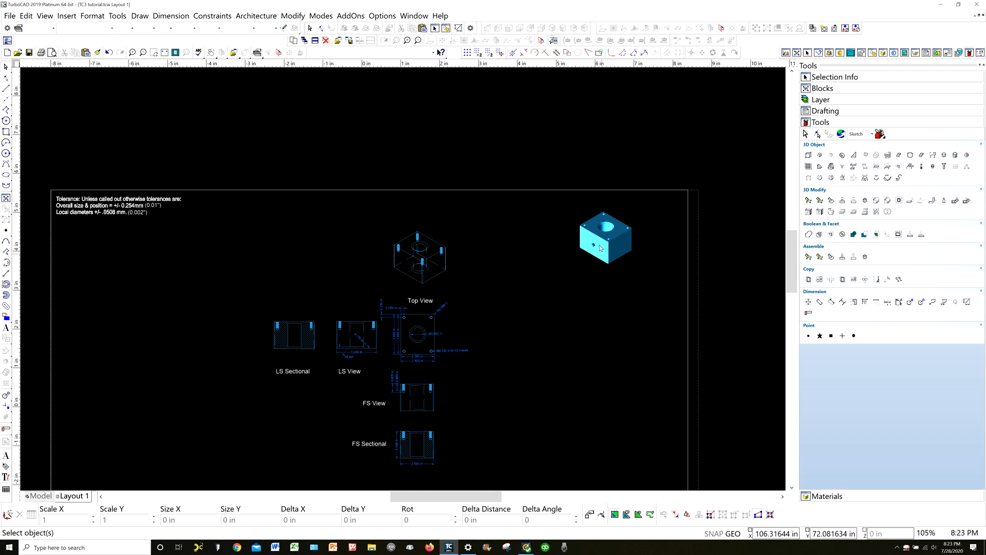
pyautogui.scroll(2, 617, 256)
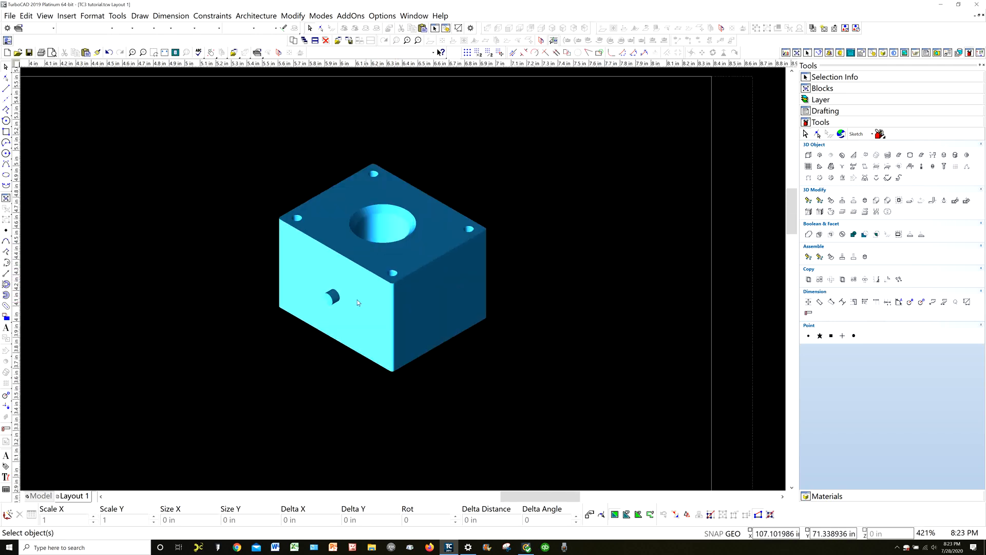
pyautogui.scroll(2, 312, 288)
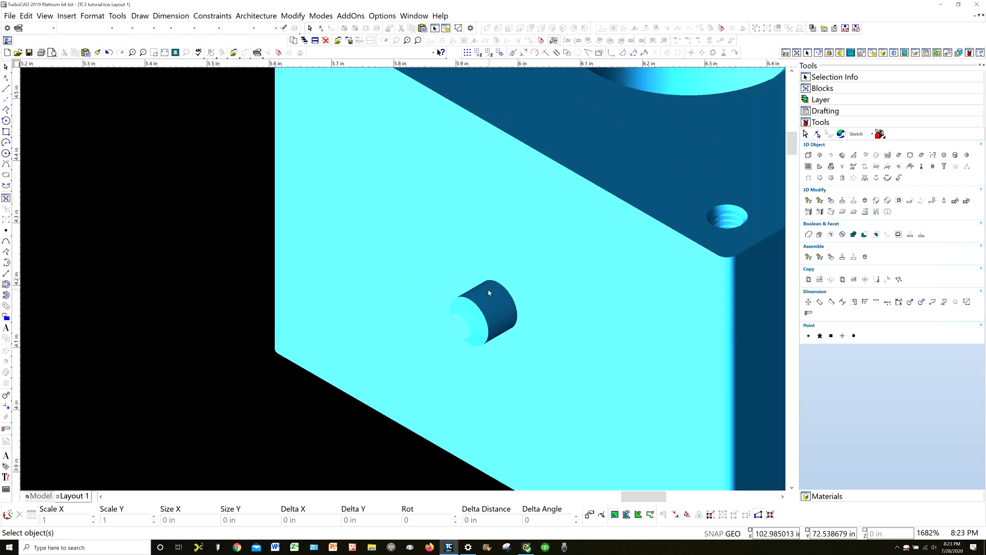
pyautogui.scroll(-3, 491, 318)
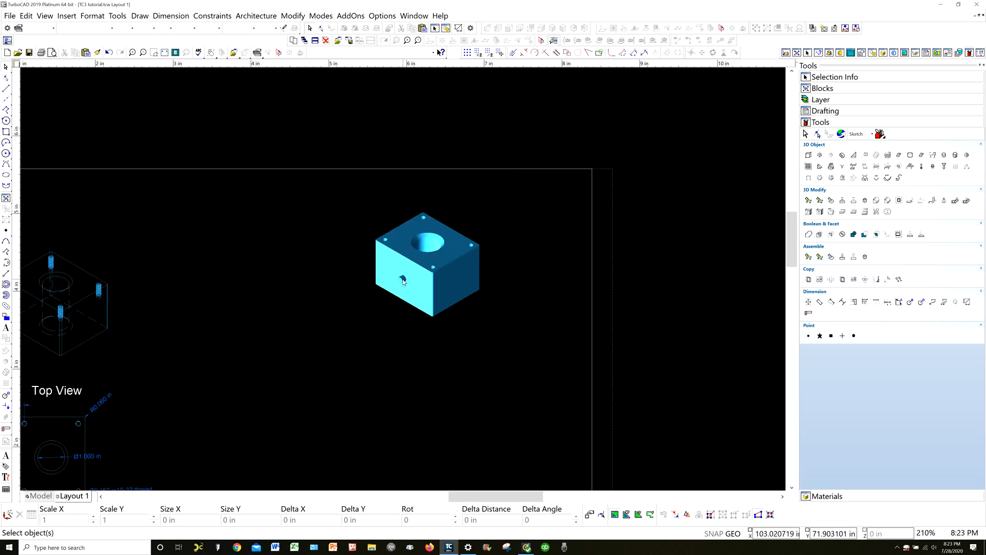
pyautogui.scroll(-2, 402, 281)
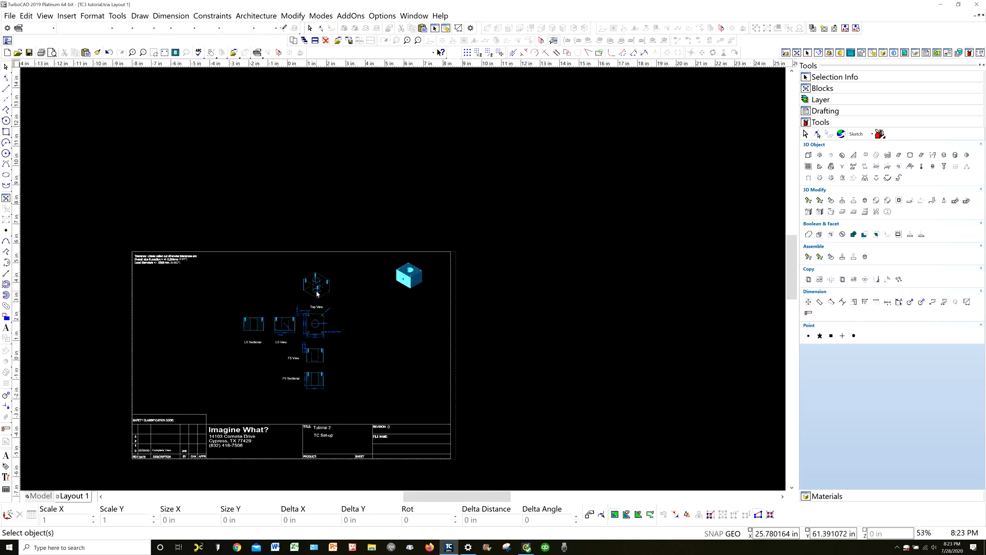
pyautogui.scroll(2, 318, 291)
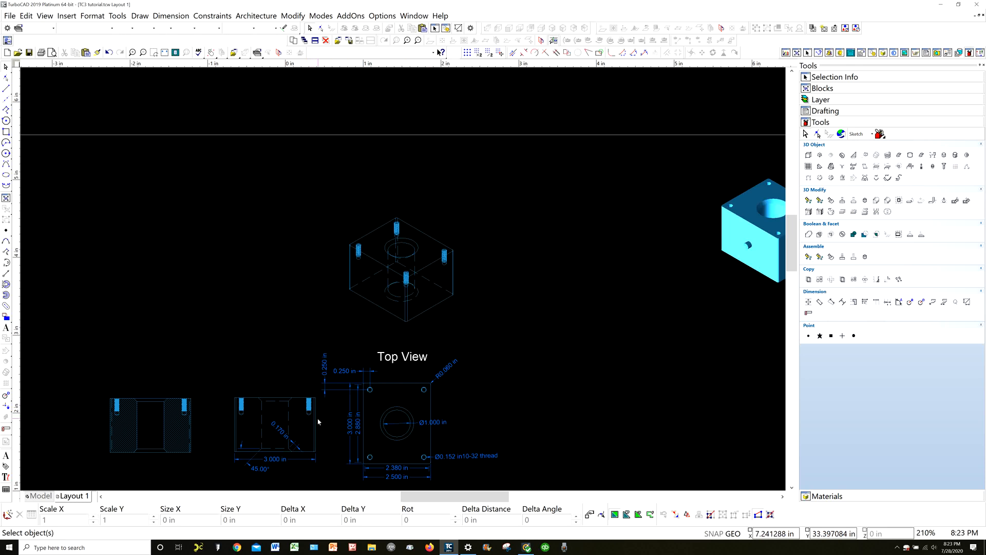
# Change the first title line in the Layout 1 title block to "Tutorial 3"
pyautogui.scroll(-1, 319, 417)
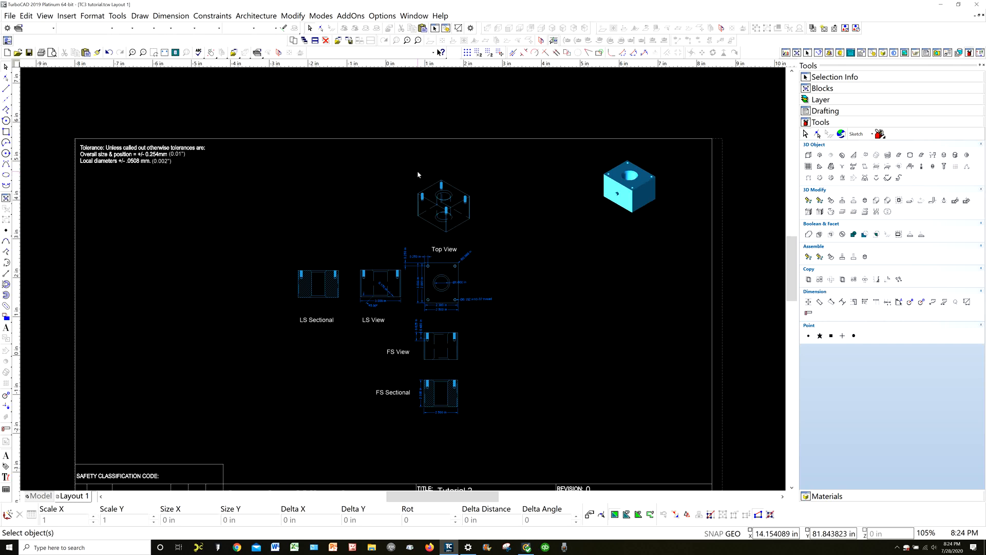
pyautogui.scroll(-5, 418, 174)
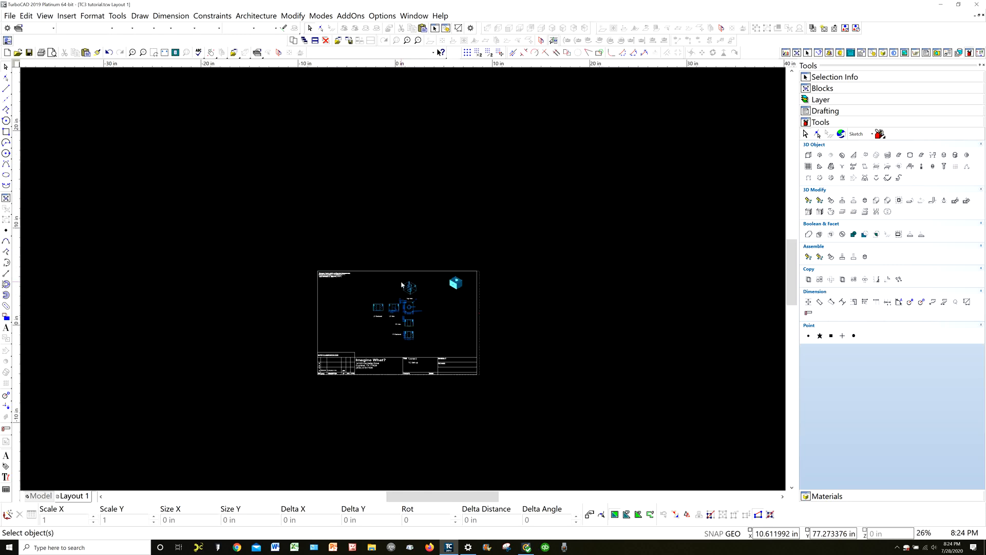
pyautogui.scroll(5, 401, 275)
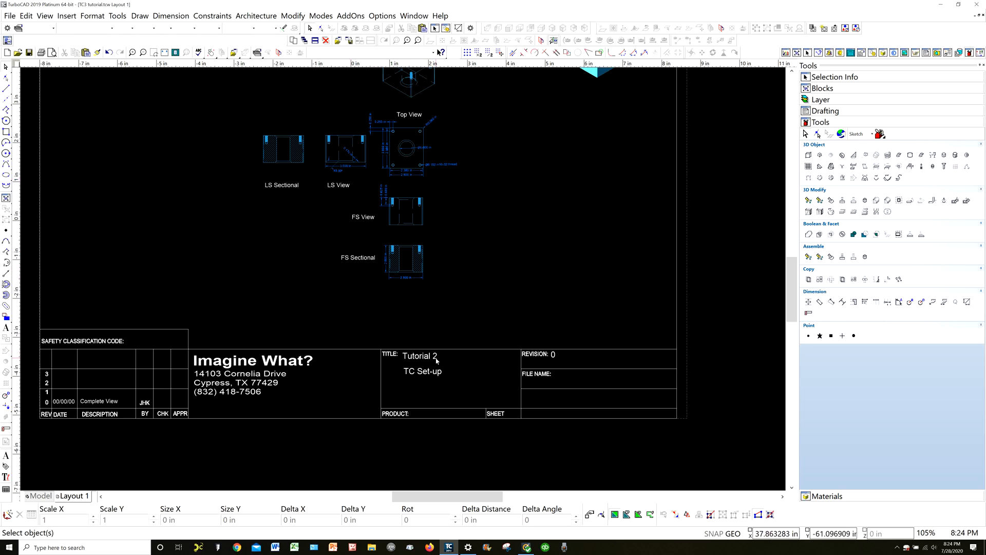
pyautogui.click(436, 361)
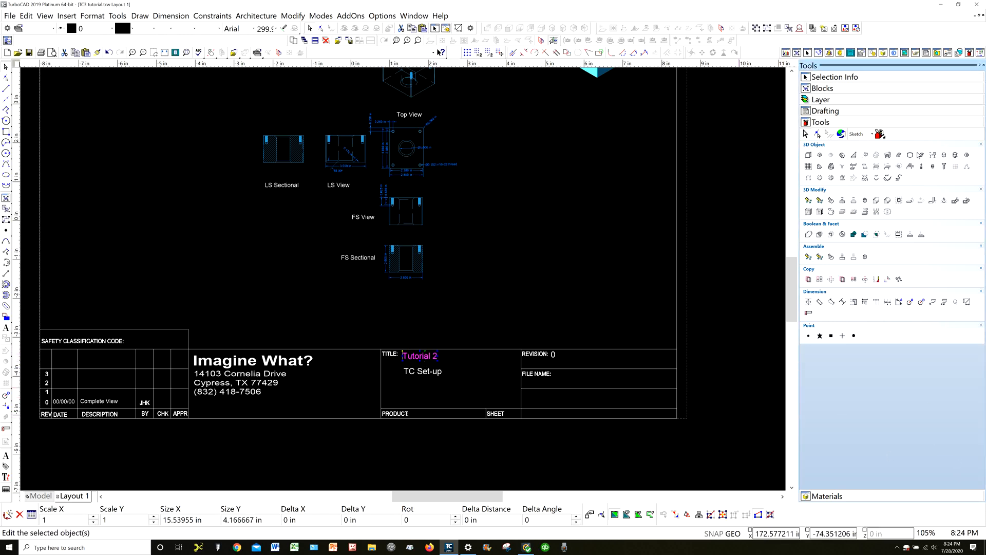
pyautogui.click(839, 83)
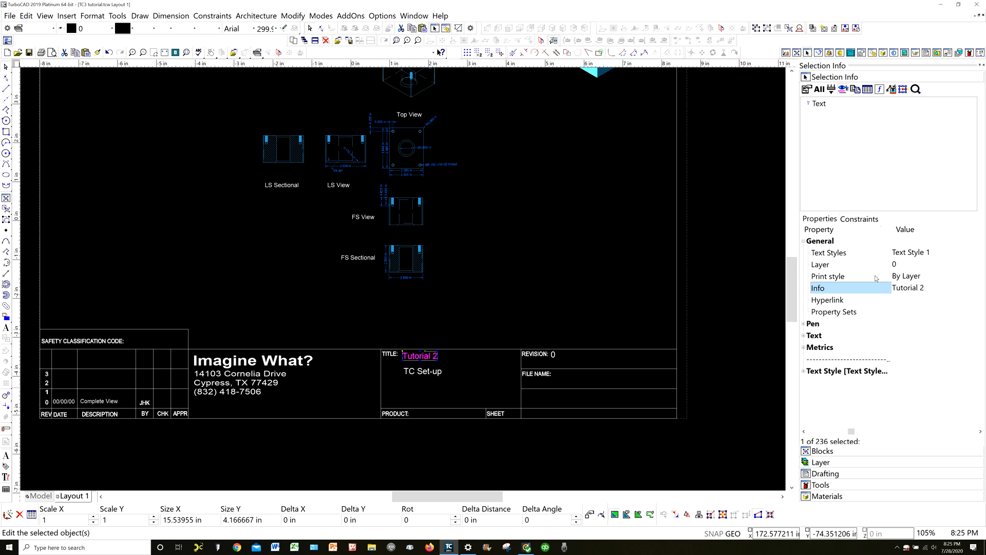
pyautogui.click(940, 289)
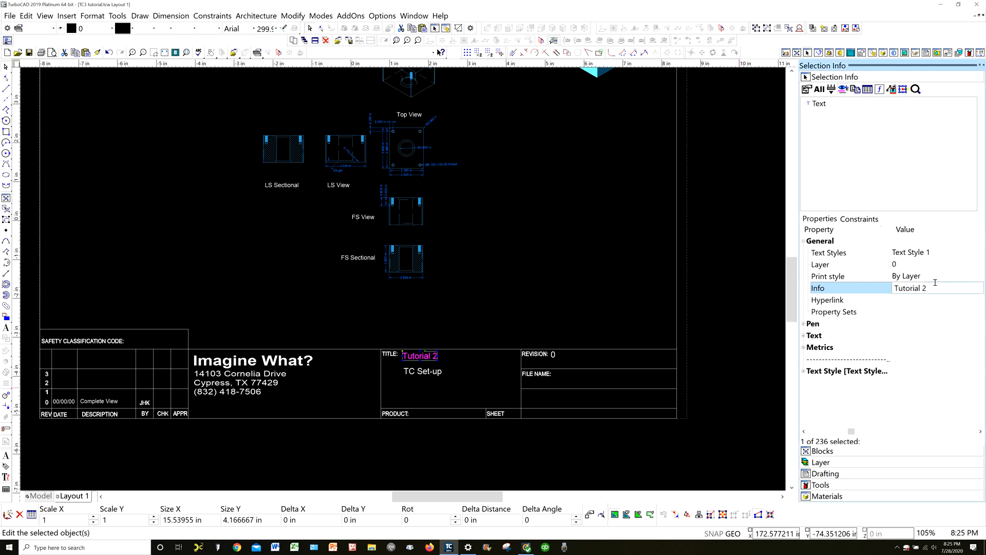
pyautogui.press('BackSpace')
pyautogui.write('3')
pyautogui.press('Return')
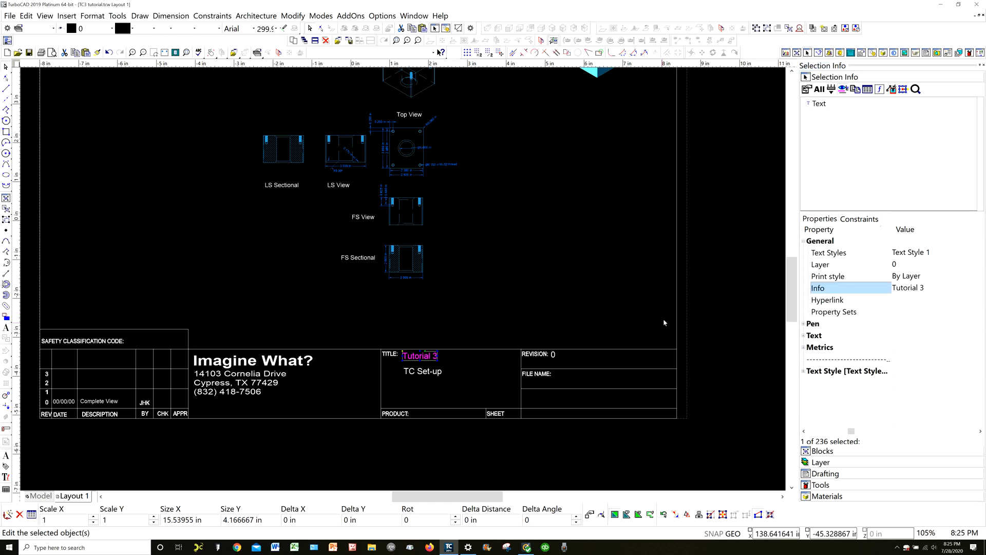
# Change the second title line in the title block to "TC Tools & Work Planes" and deselect the text
pyautogui.click(432, 372)
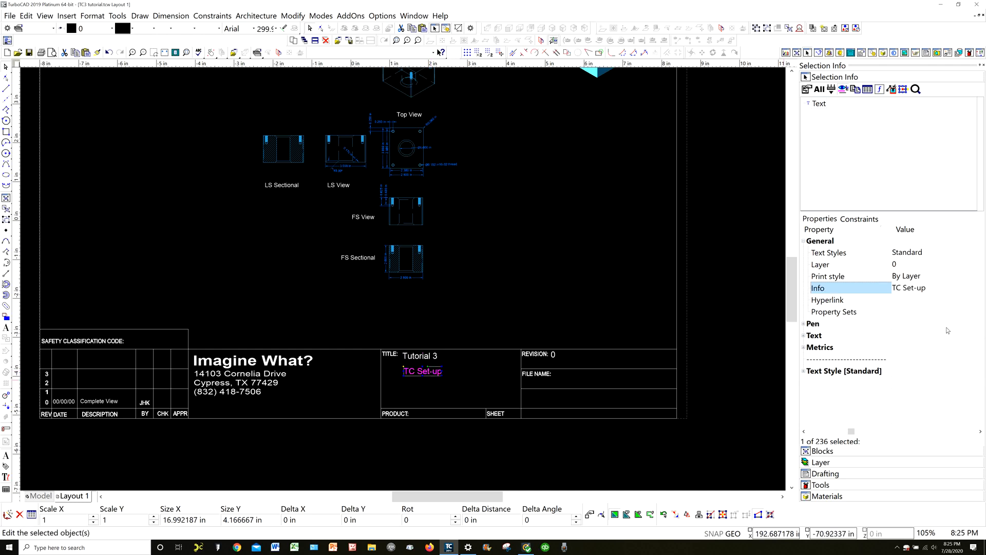
pyautogui.click(937, 288)
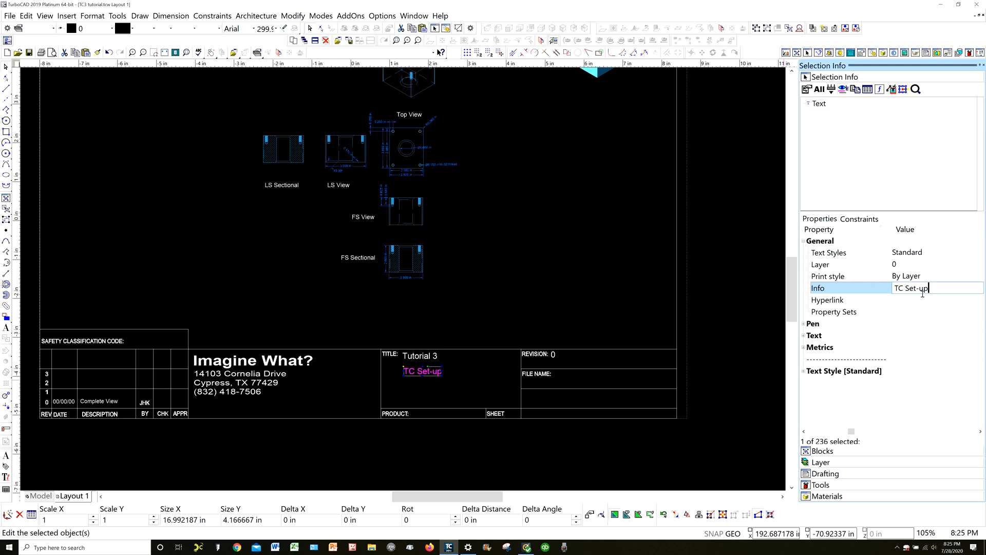
pyautogui.press('BackSpace')
pyautogui.press('BackSpace')
pyautogui.press('BackSpace')
pyautogui.press('BackSpace')
pyautogui.press('BackSpace')
pyautogui.press('BackSpace')
pyautogui.write('Tools & Work Planes')
pyautogui.press('Return')
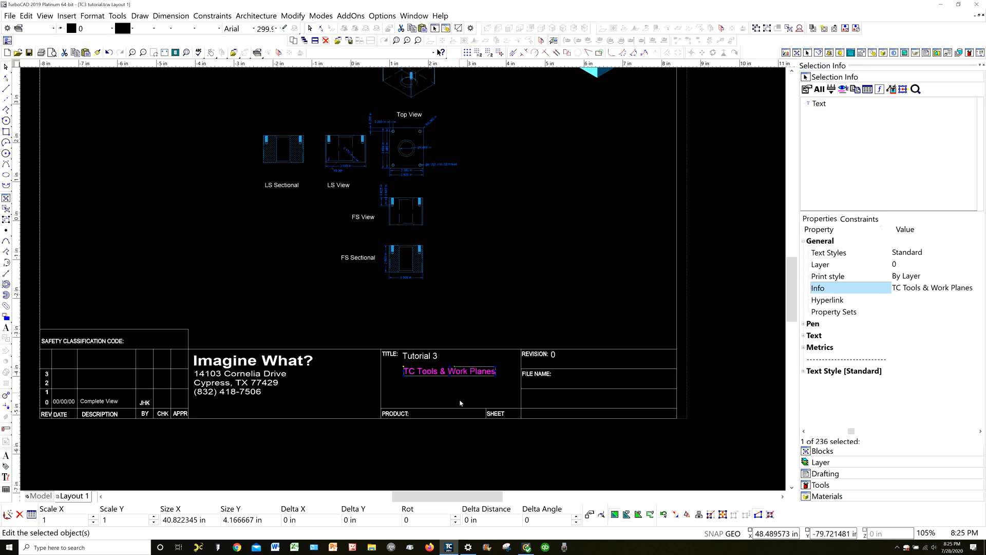
pyautogui.click(713, 319)
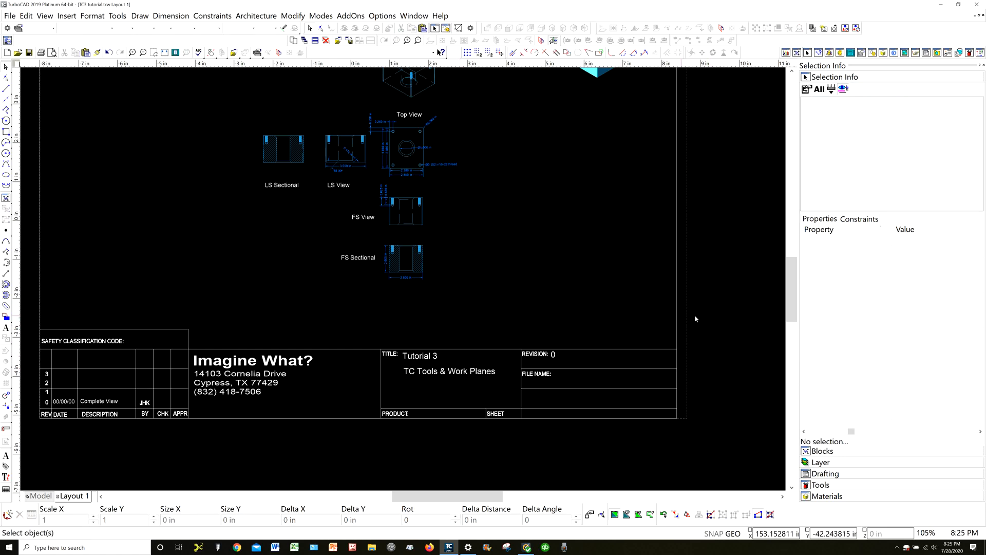